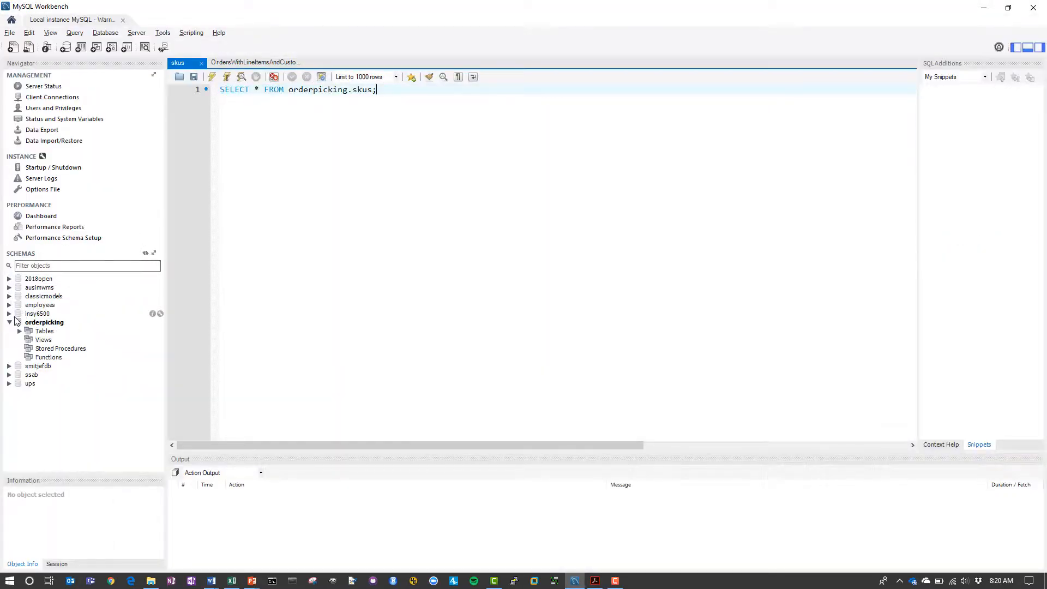
- Collapse the orderpicking schema's tree and create a new, empty database model
{"action": "left_click", "coordinate": [11, 322]}
{"action": "left_click", "coordinate": [48, 323]}
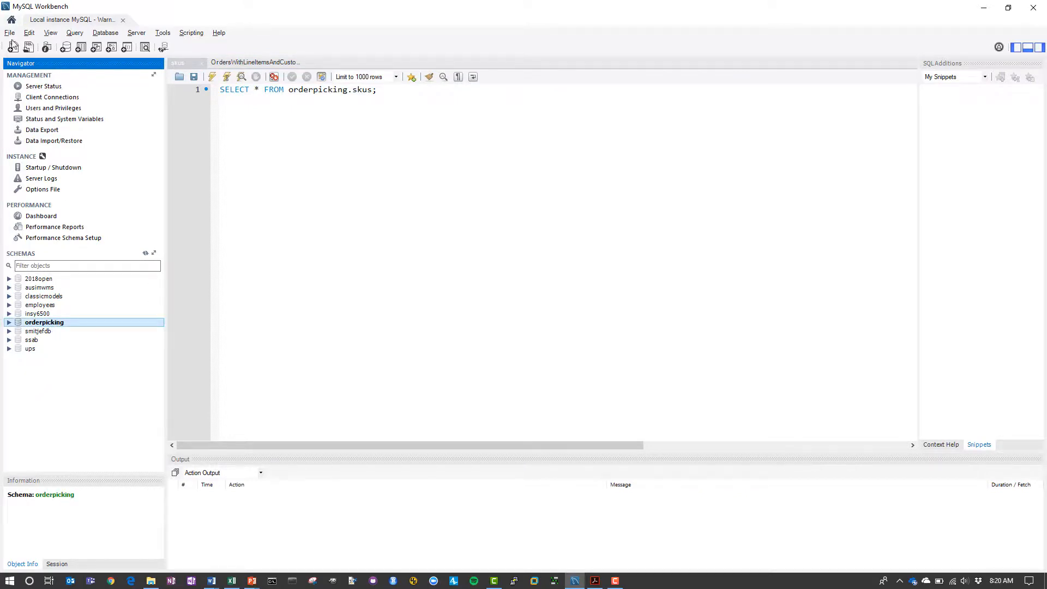
{"action": "left_click", "coordinate": [9, 33]}
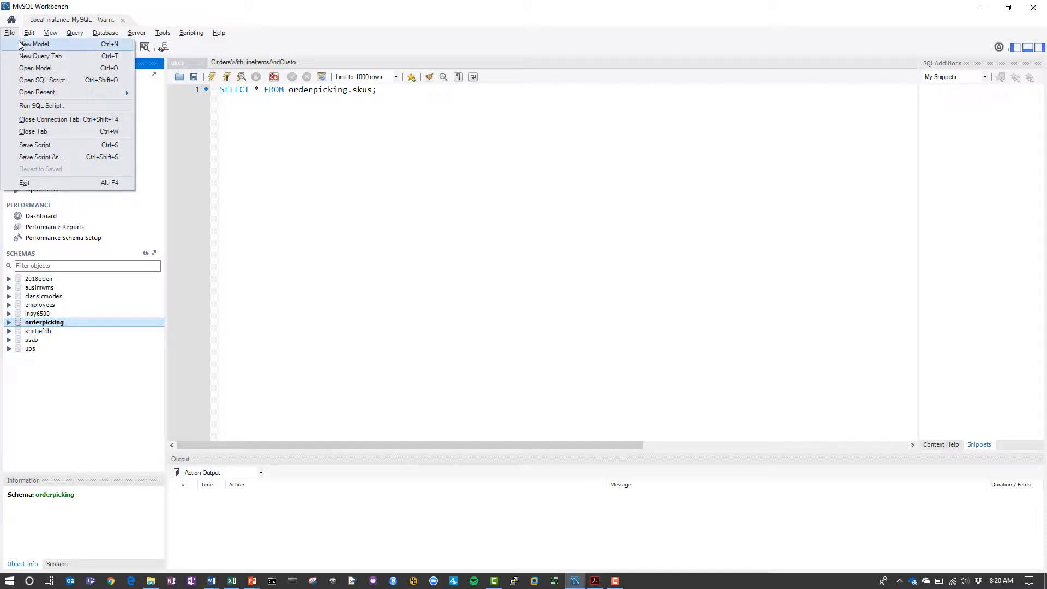
{"action": "left_click", "coordinate": [22, 46]}
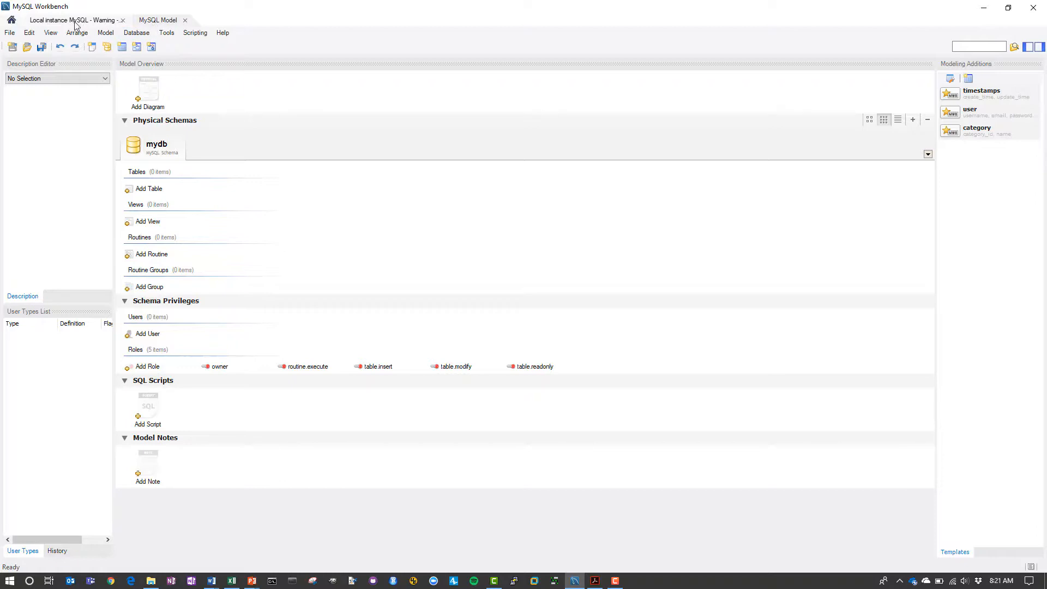
- Open the mydb schema for editing and look through the model overview's sections
{"action": "right_click", "coordinate": [161, 149]}
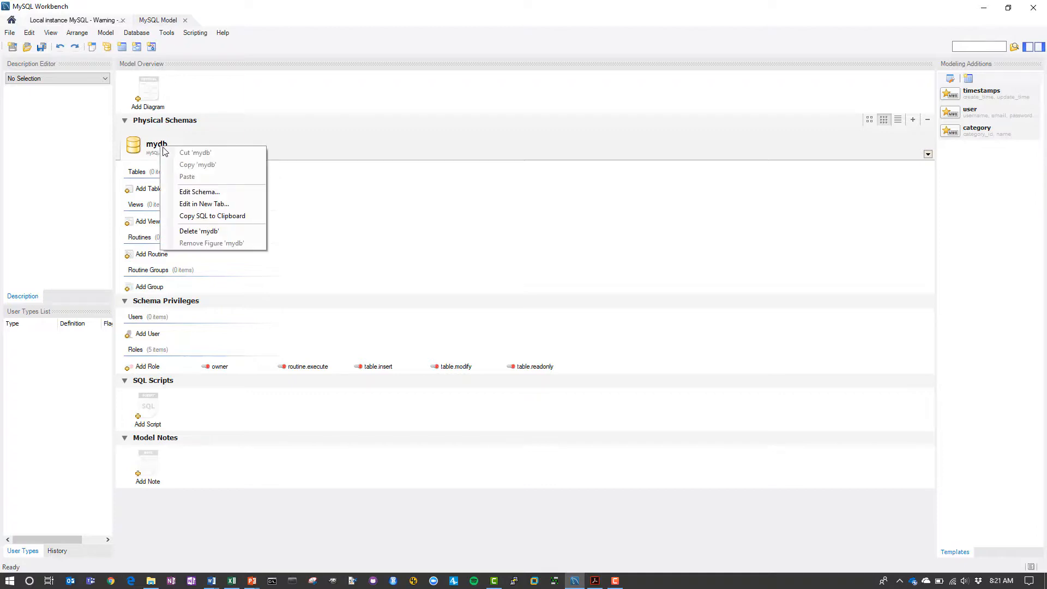
{"action": "left_click", "coordinate": [196, 194]}
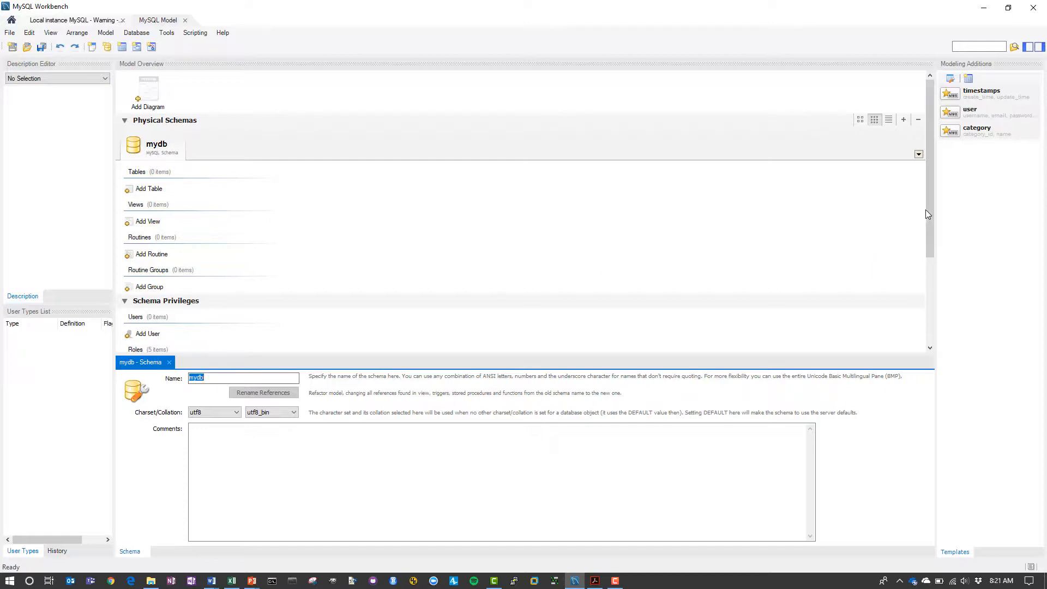
{"action": "left_click_drag", "start_coordinate": [932, 213], "coordinate": [927, 326]}
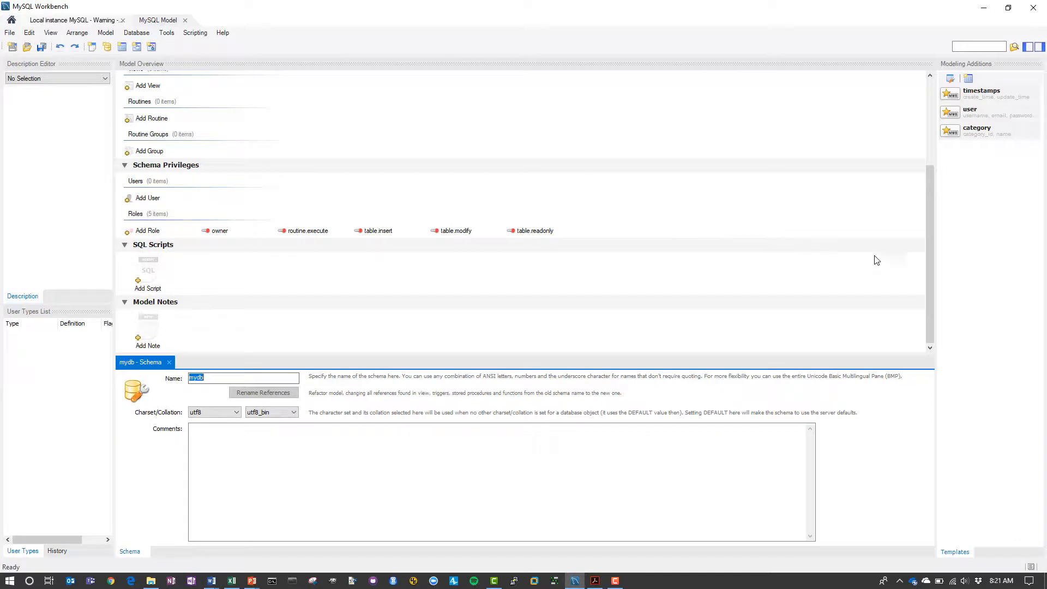
{"action": "left_click_drag", "start_coordinate": [930, 271], "coordinate": [944, 164]}
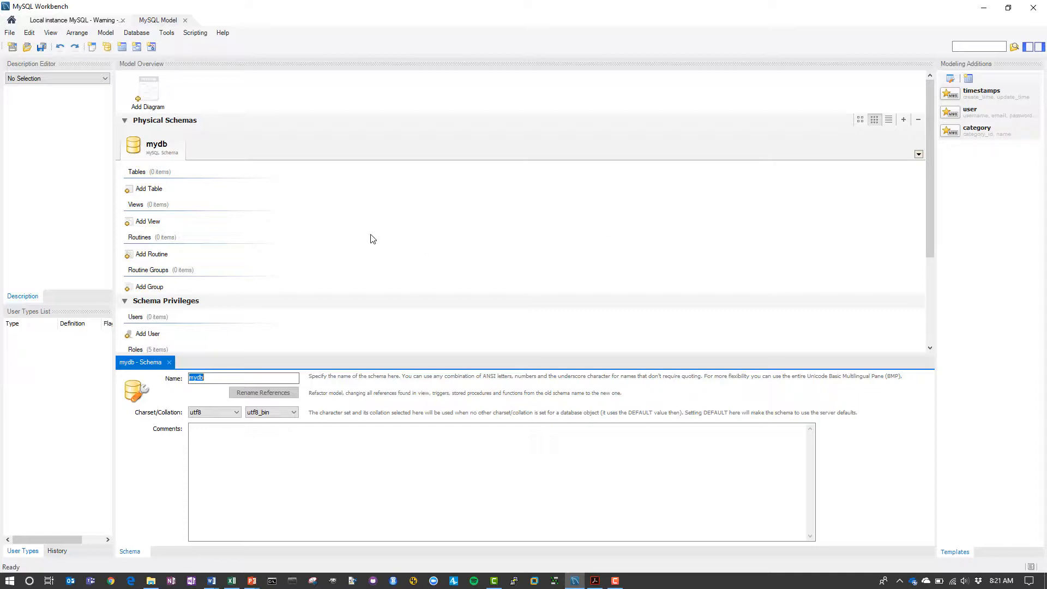
- Add an EER diagram to the model and place a table named orders in its upper-left area
{"action": "left_click", "coordinate": [145, 88]}
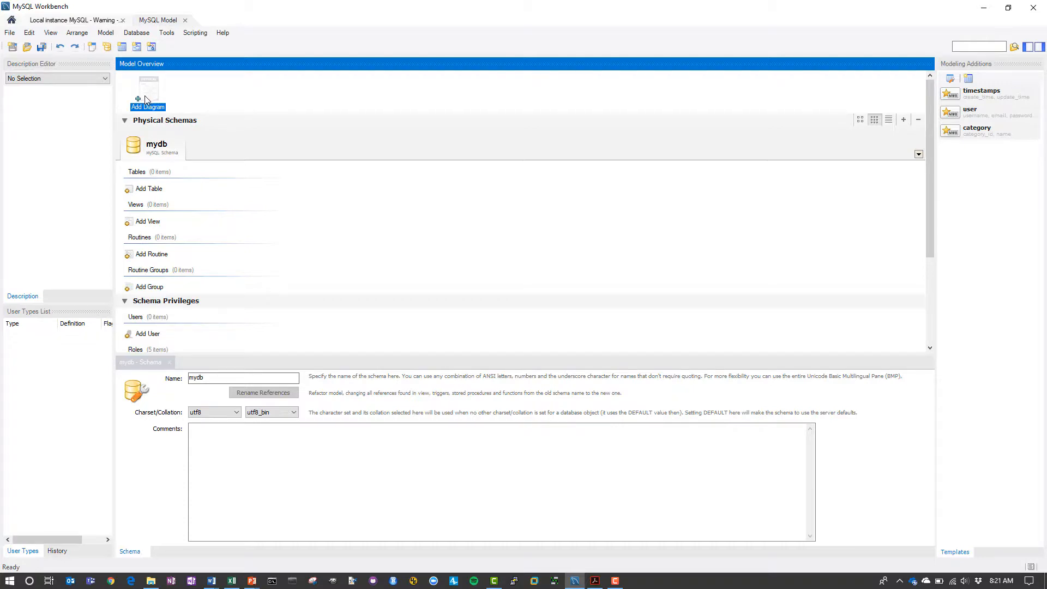
{"action": "double_click", "coordinate": [146, 99]}
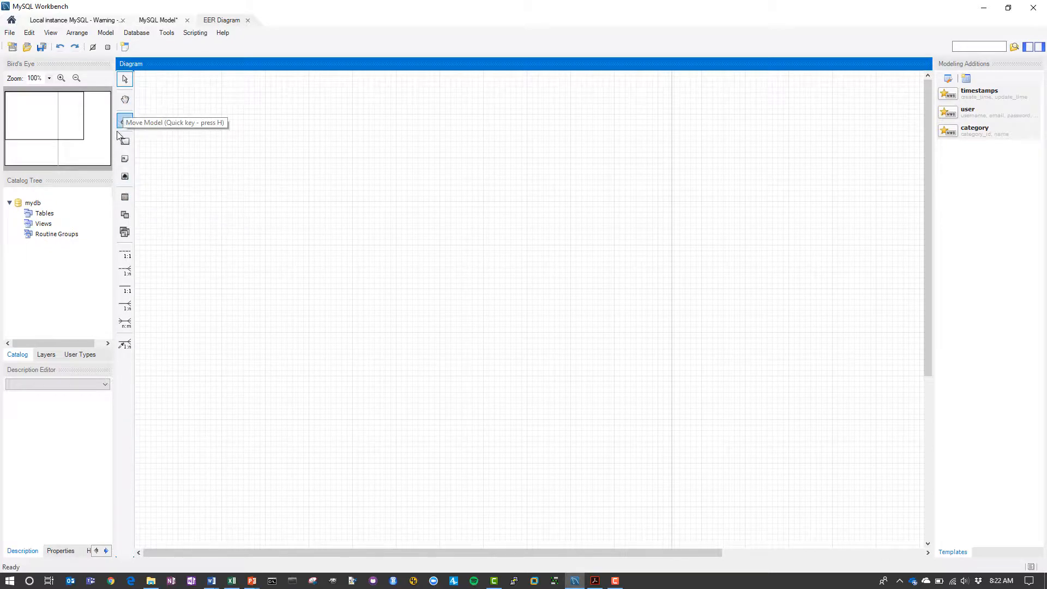
{"action": "left_click", "coordinate": [125, 197]}
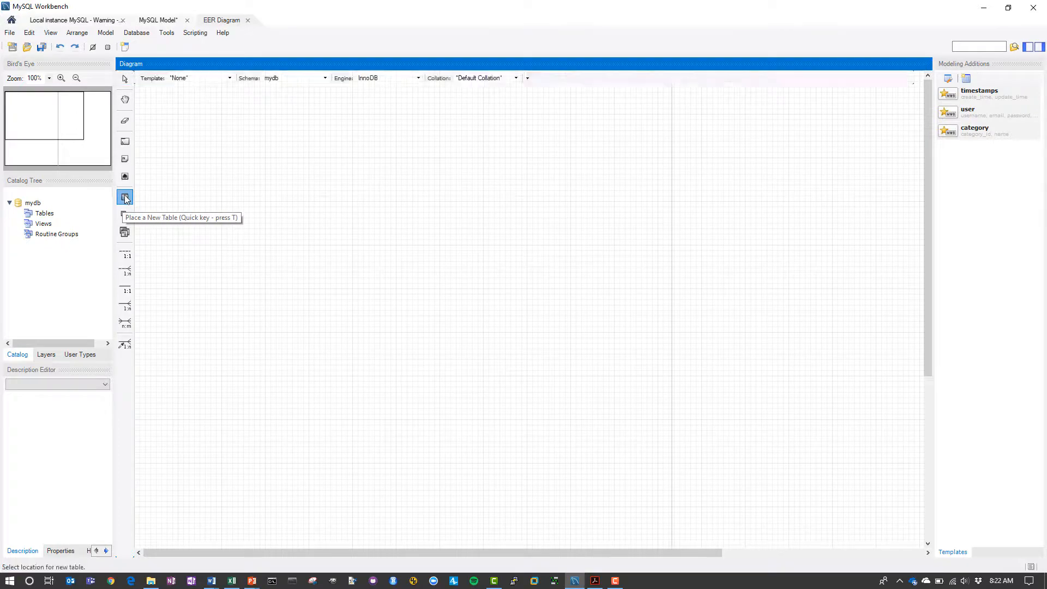
{"action": "left_click", "coordinate": [206, 188]}
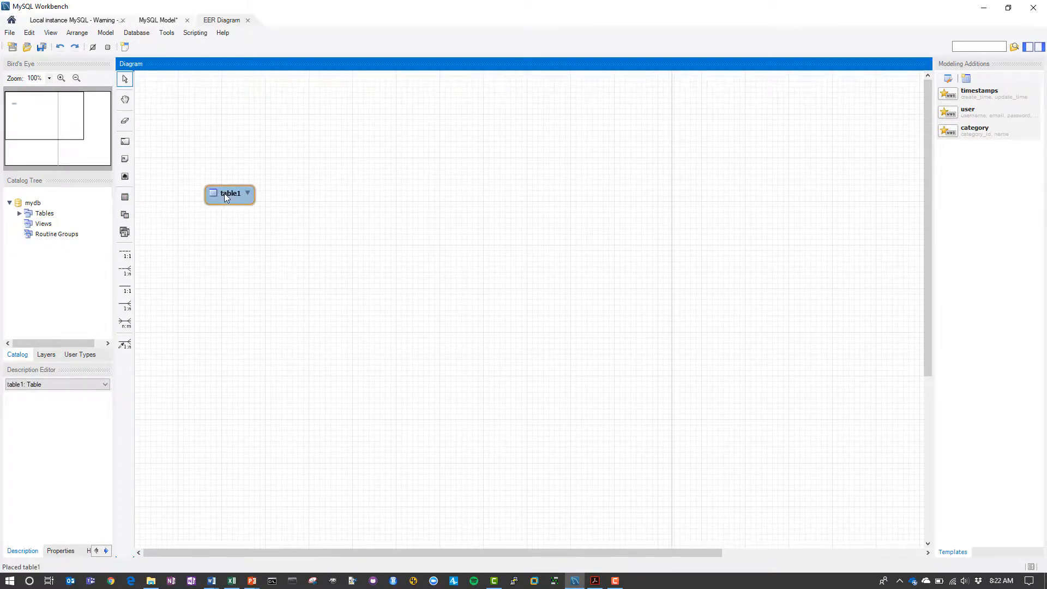
{"action": "left_click_drag", "start_coordinate": [226, 196], "coordinate": [216, 160]}
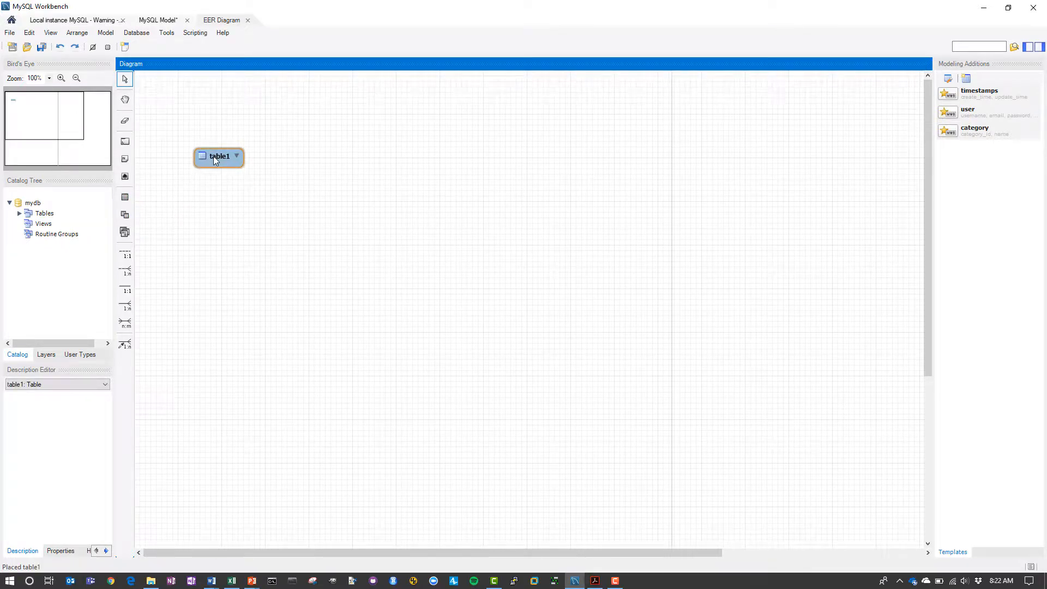
{"action": "double_click", "coordinate": [213, 156]}
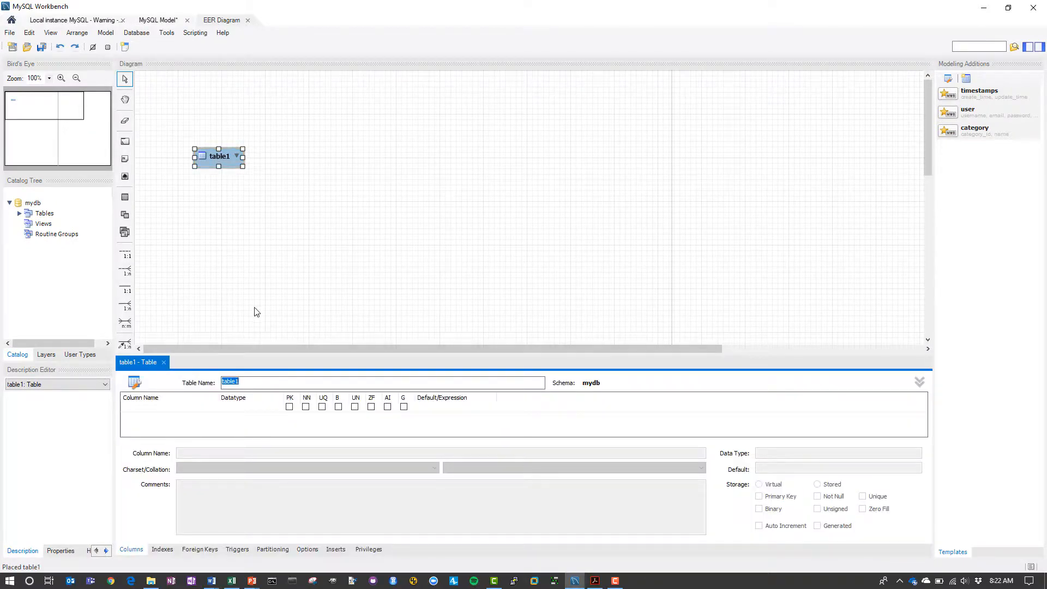
{"action": "type", "text": "orders"}
- Add an order_num column with datatype VARCHAR(25) as the first column of the orders table
{"action": "left_click", "coordinate": [157, 409]}
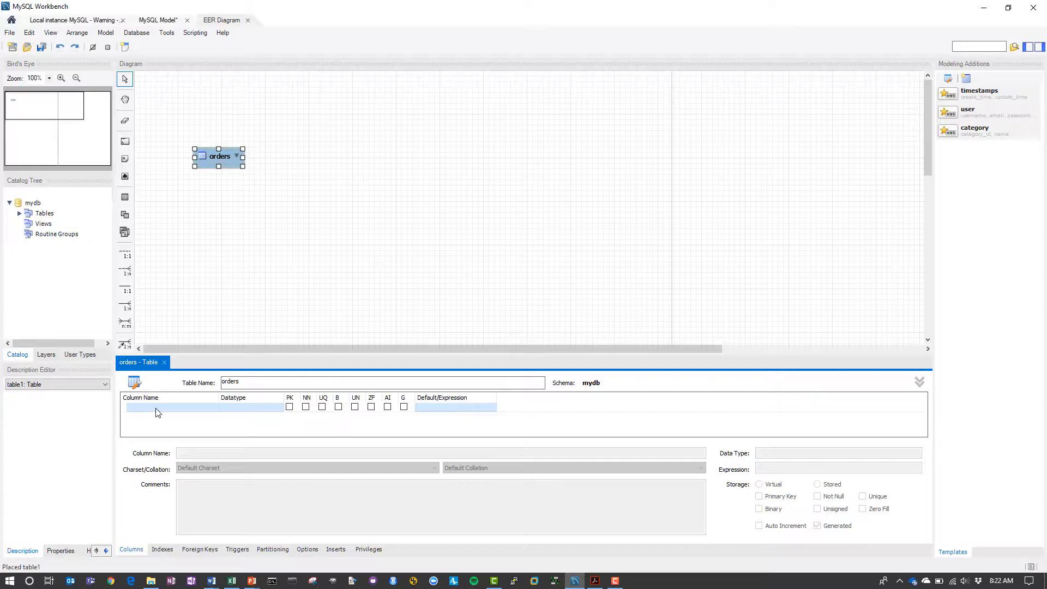
{"action": "left_click", "coordinate": [158, 409]}
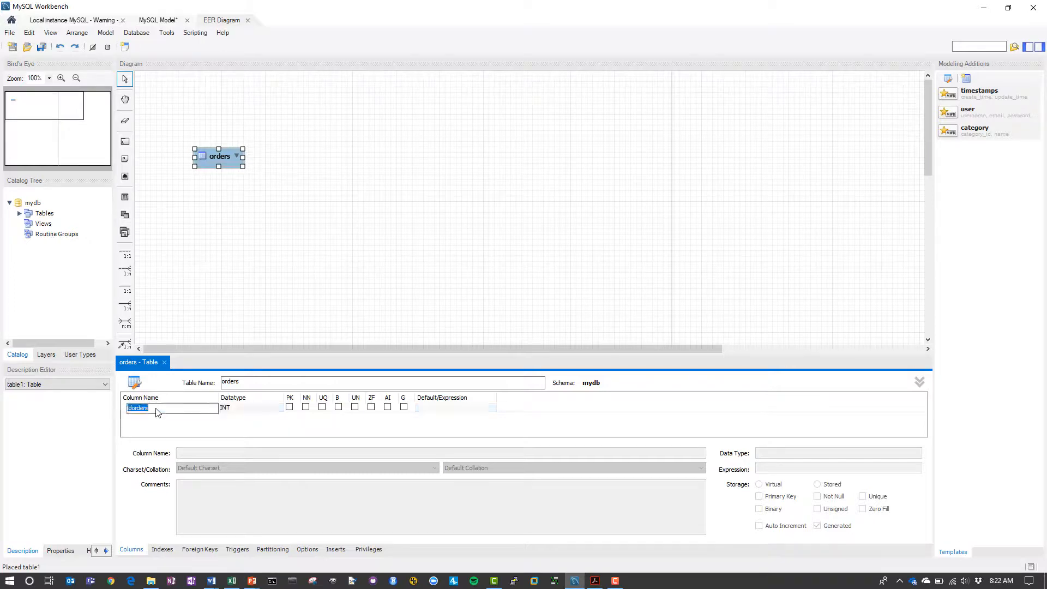
{"action": "type", "text": "or"}
{"action": "key", "text": "Tab"}
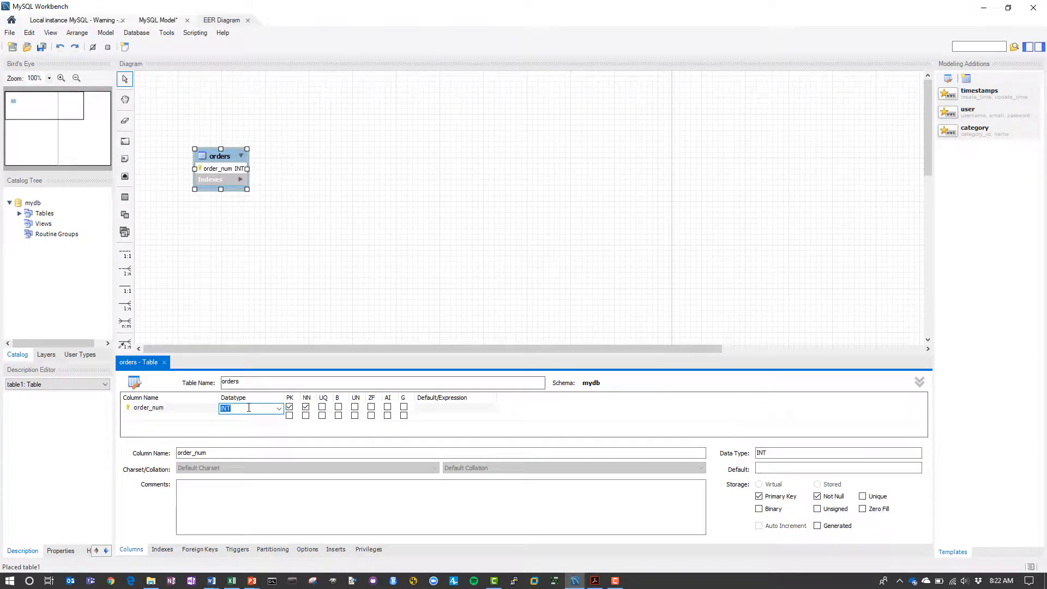
{"action": "type", "text": "varcar(25"}
{"action": "key", "text": "Return"}
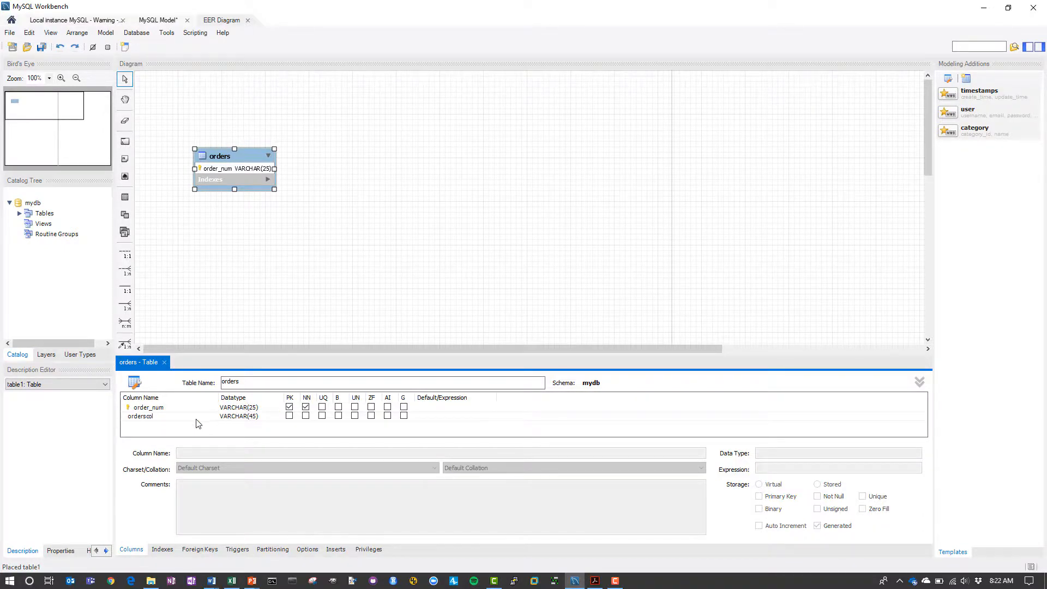
- Add a warehouse column with datatype VARCHAR(10) to the orders table
{"action": "left_click", "coordinate": [174, 417]}
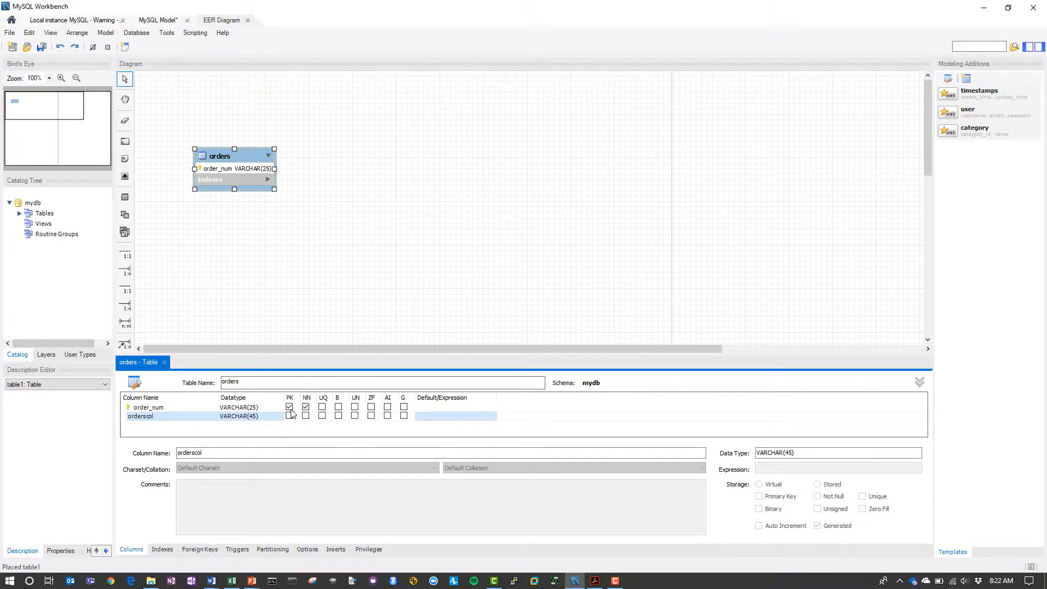
{"action": "double_click", "coordinate": [178, 418]}
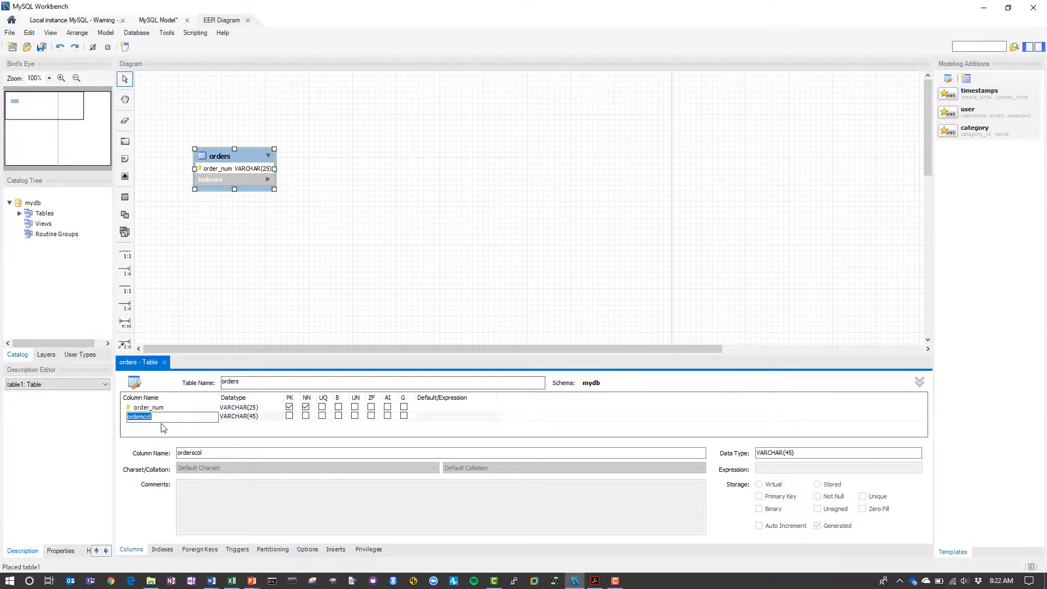
{"action": "type", "text": "wa"}
{"action": "type", "text": "rehouse"}
{"action": "key", "text": "Tab"}
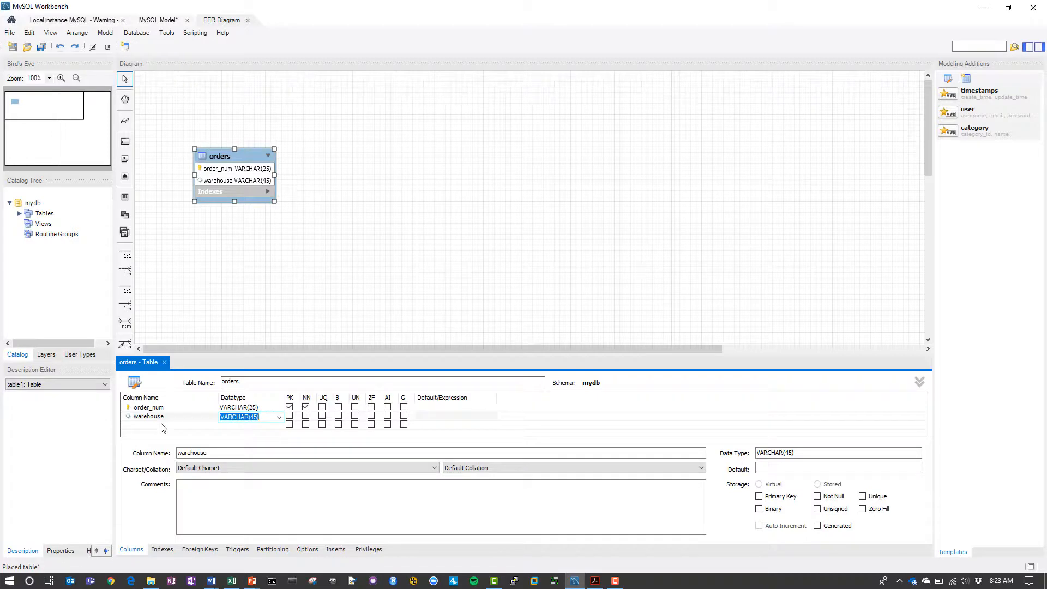
{"action": "left_click", "coordinate": [260, 419]}
- Add an order_dtg column with datatype DATETIME below the warehouse column in the orders table
{"action": "left_click", "coordinate": [146, 426]}
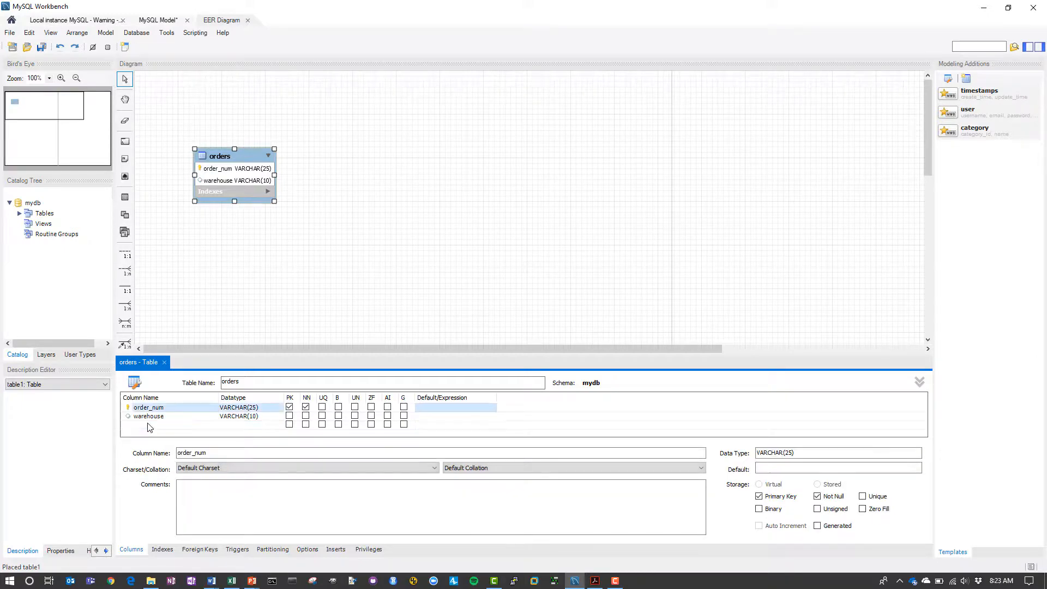
{"action": "double_click", "coordinate": [146, 426]}
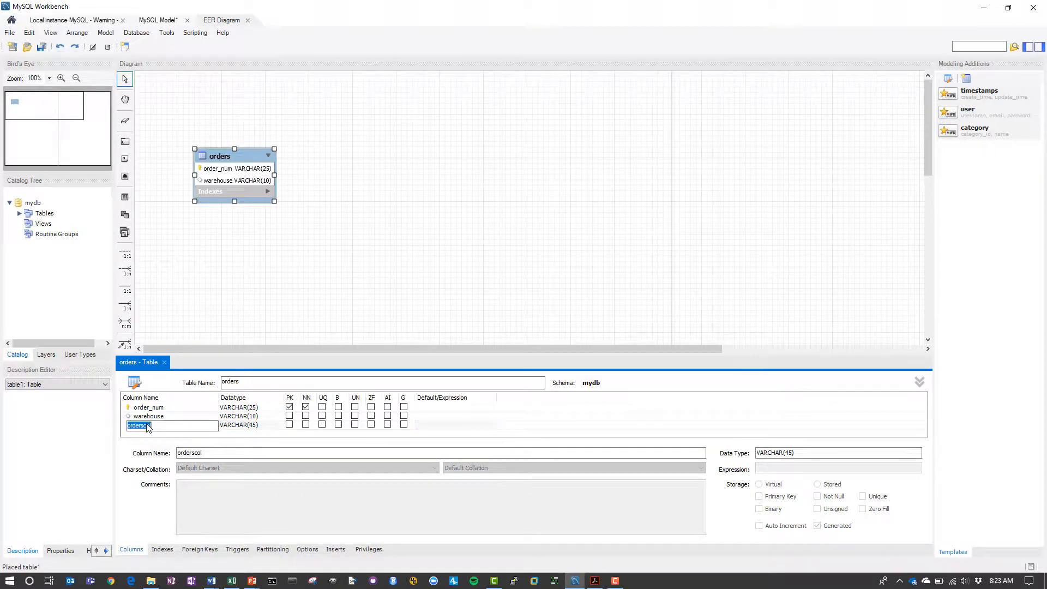
{"action": "type", "text": "order_dtg"}
{"action": "key", "text": "Tab"}
{"action": "type", "text": "DATE"}
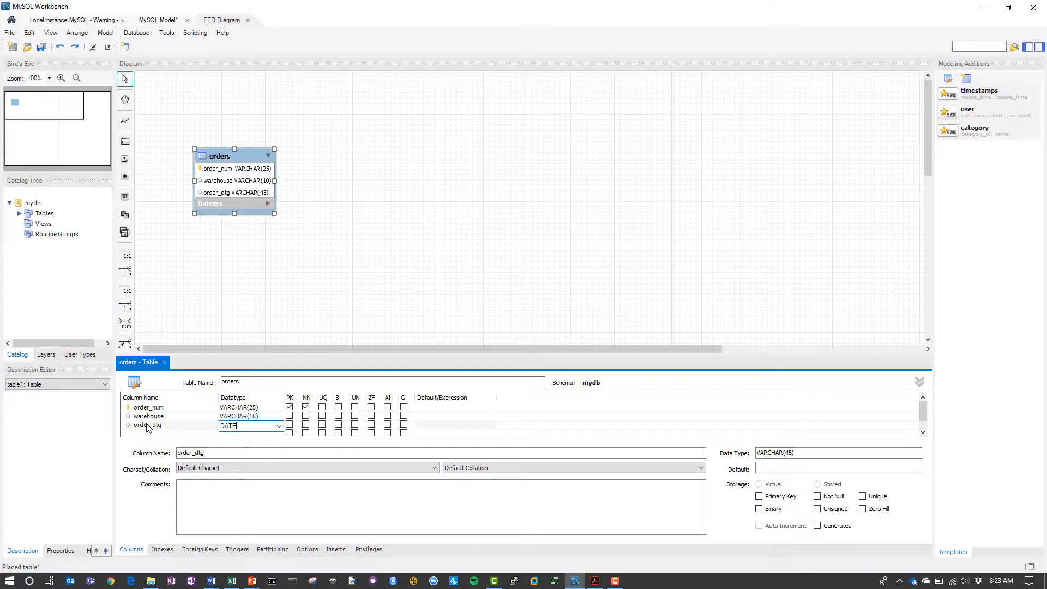
{"action": "type", "text": "TEM"}
{"action": "type", "text": "IME"}
{"action": "key", "text": "Return"}
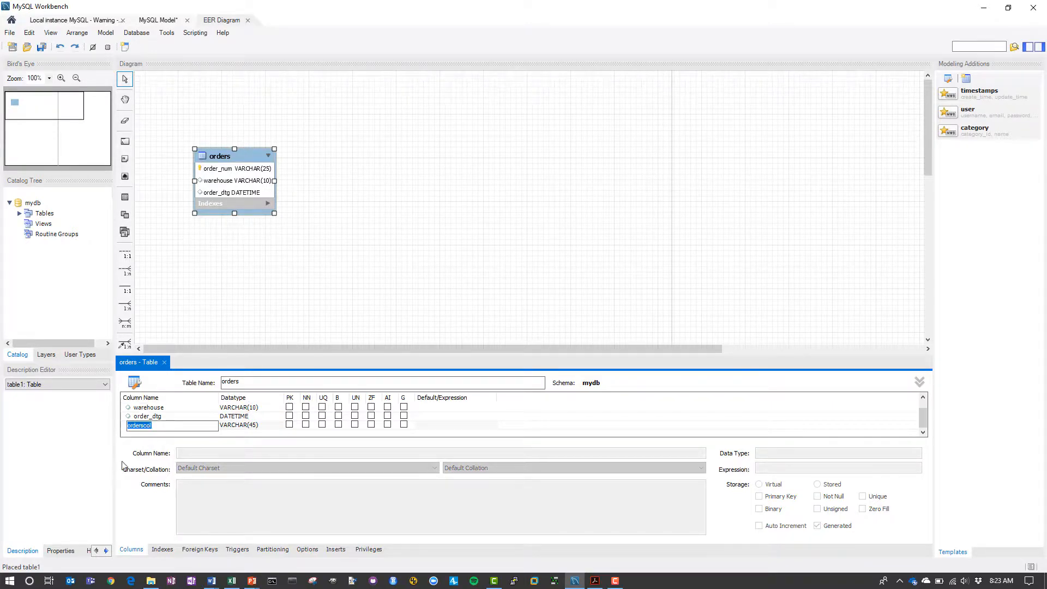
- Discard the unused extra column row below order_dtg in the orders table
{"action": "key", "text": "Escape"}
{"action": "right_click", "coordinate": [146, 423]}
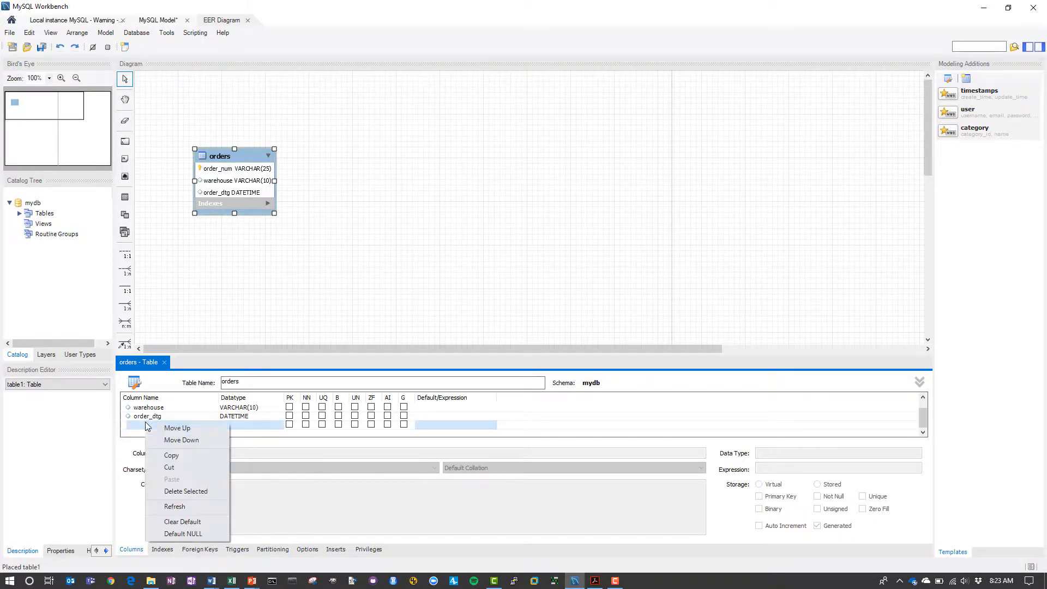
{"action": "left_click", "coordinate": [197, 498]}
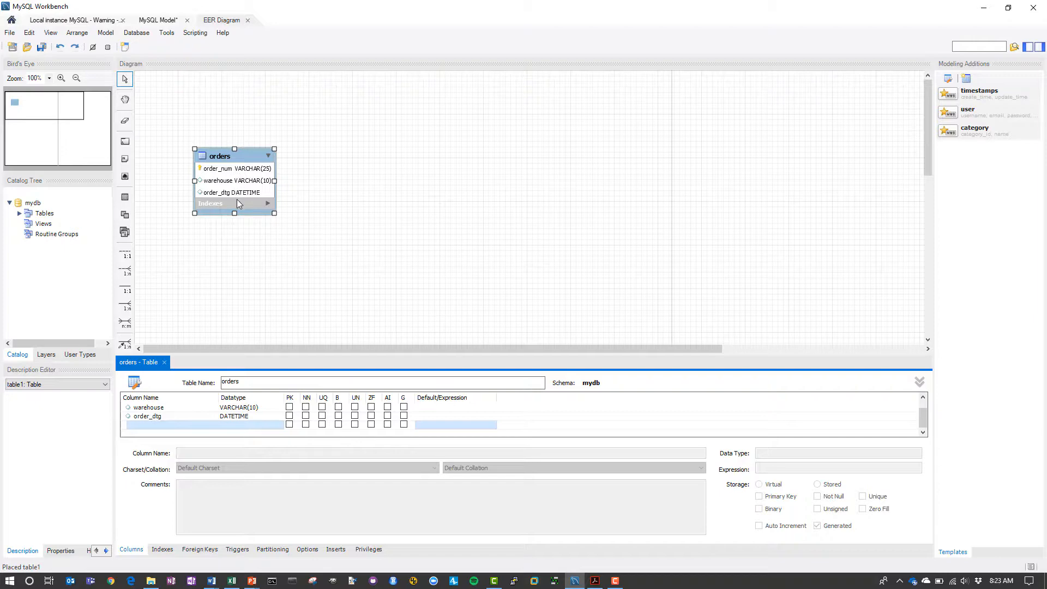
- Switch to the ER Diagram + Table Structure slide to check the planned tables and relationships, and return to MySQL Workbench
{"action": "key", "text": "alt+Tab"}
{"action": "key", "text": "alt+Tab"}
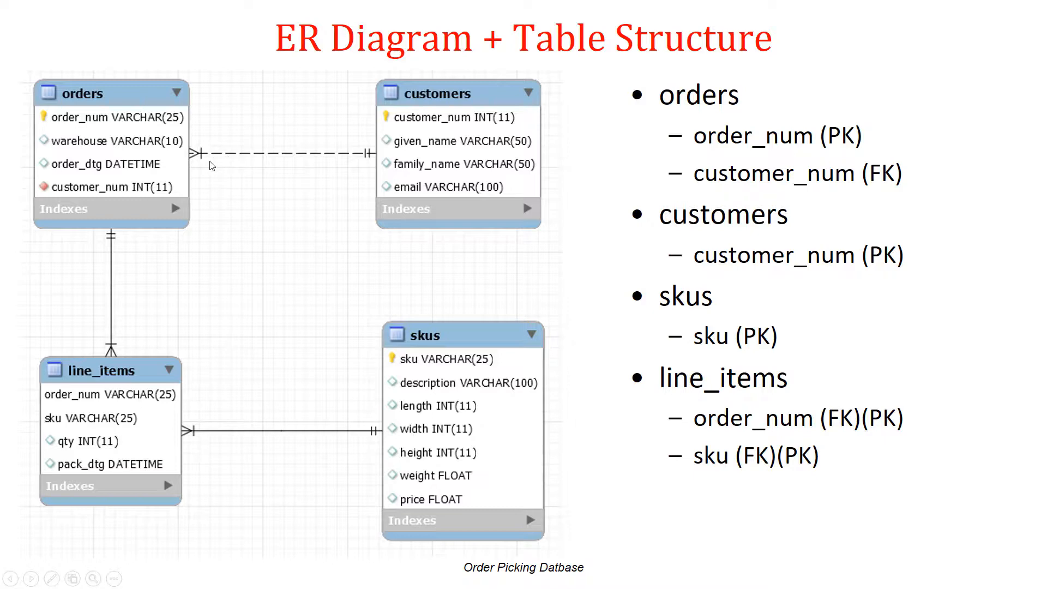
{"action": "key", "text": "alt+Tab"}
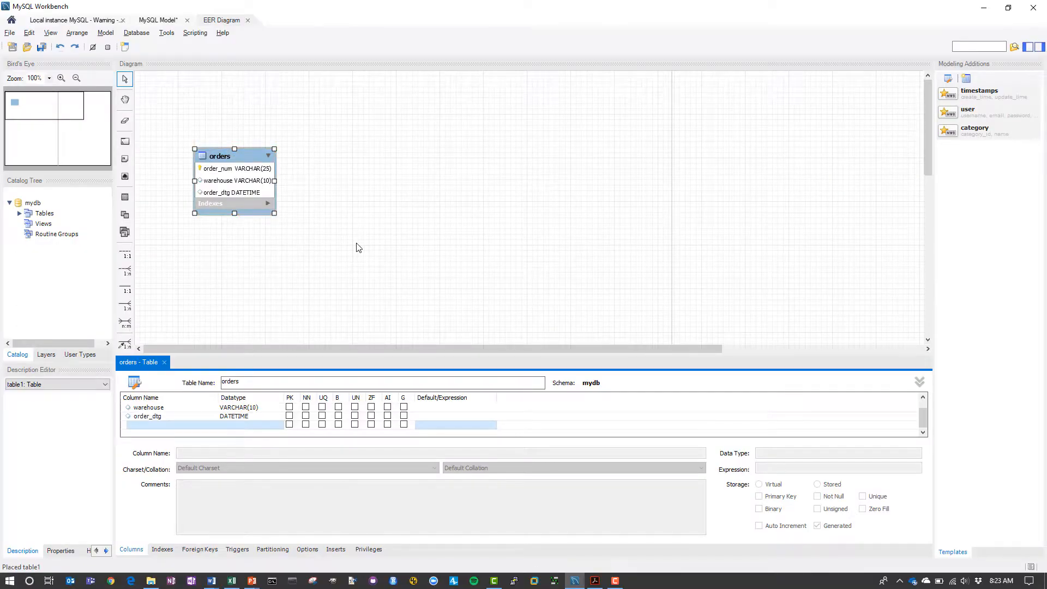
- Place a second table to the right of the orders table and name it customers
{"action": "left_click", "coordinate": [357, 246]}
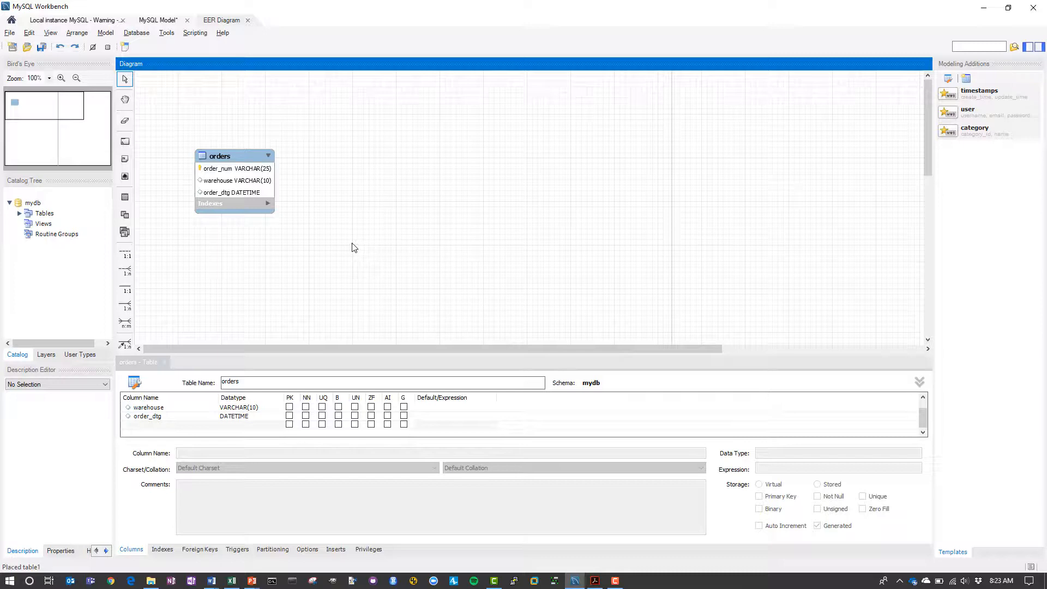
{"action": "left_click", "coordinate": [125, 196]}
{"action": "left_click", "coordinate": [446, 170]}
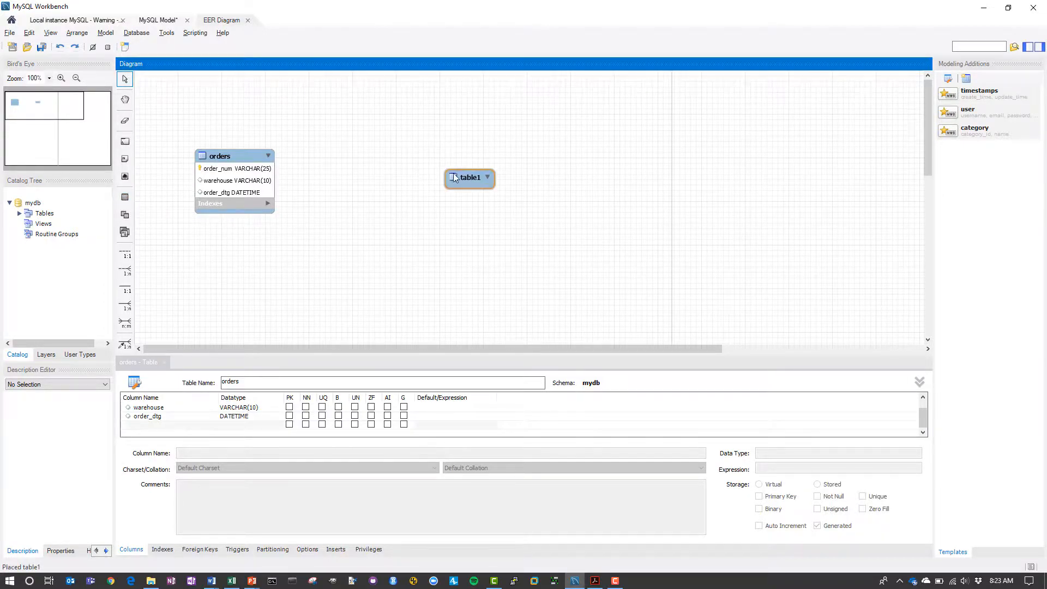
{"action": "left_click_drag", "start_coordinate": [446, 170], "coordinate": [421, 167]}
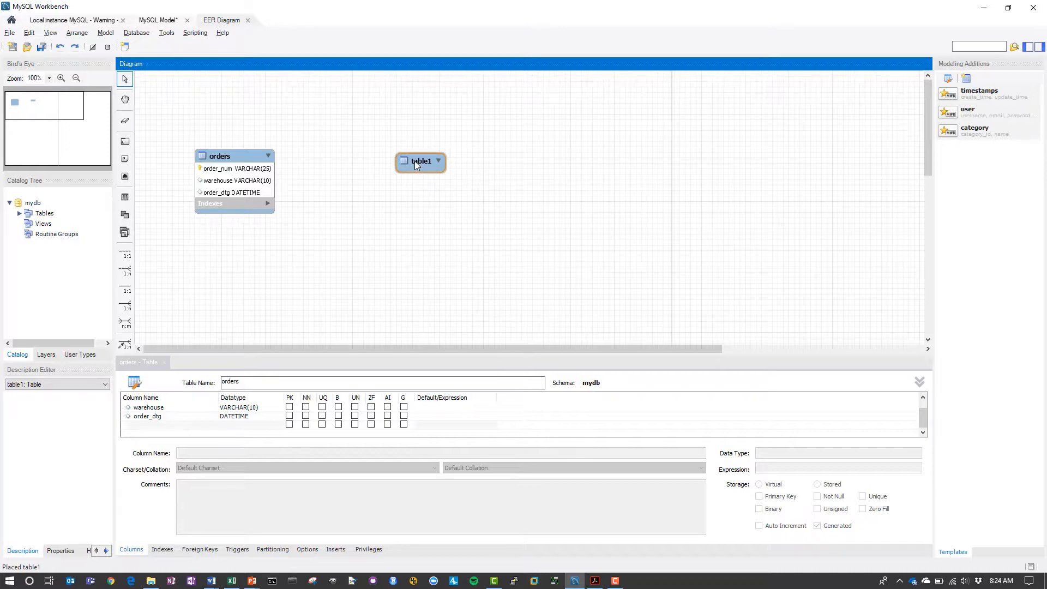
{"action": "left_click", "coordinate": [414, 161]}
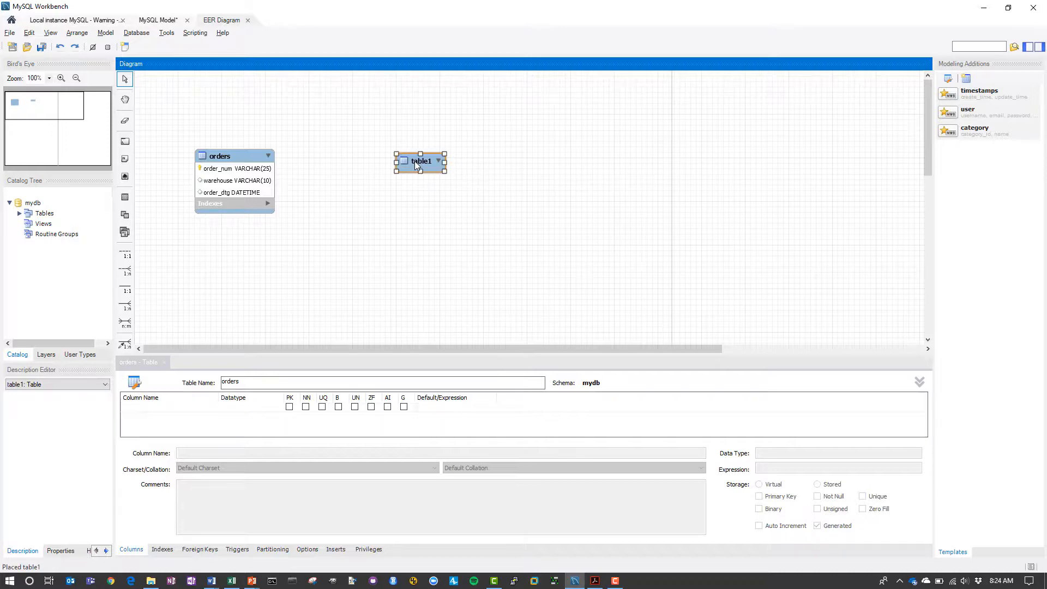
{"action": "double_click", "coordinate": [248, 383]}
{"action": "type", "text": "customers"}
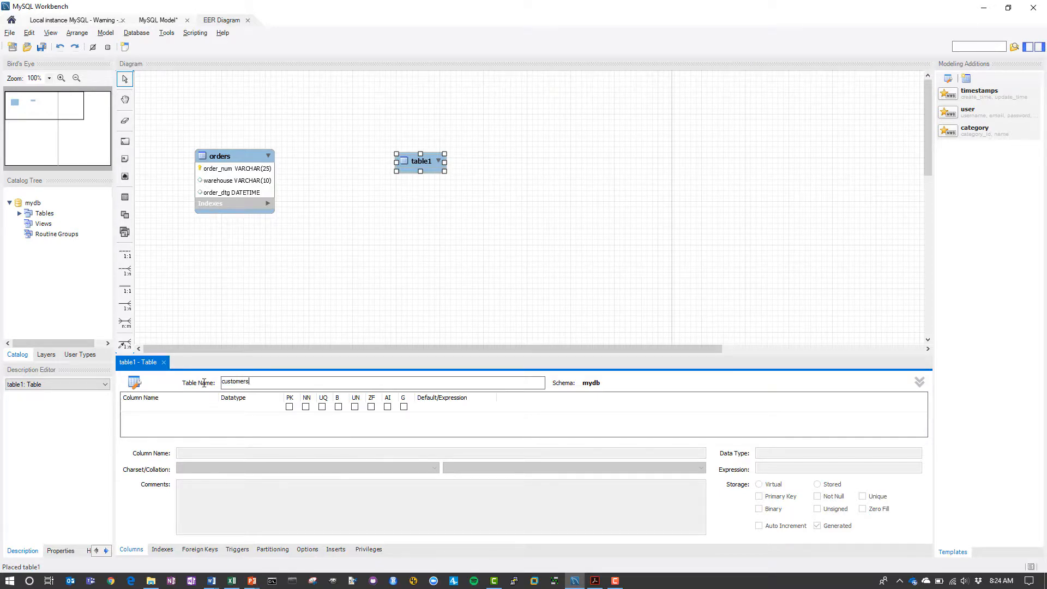
{"action": "key", "text": "Return"}
- Add a customer_num column with datatype INT(11) as the primary key of the customers table
{"action": "left_click", "coordinate": [176, 408]}
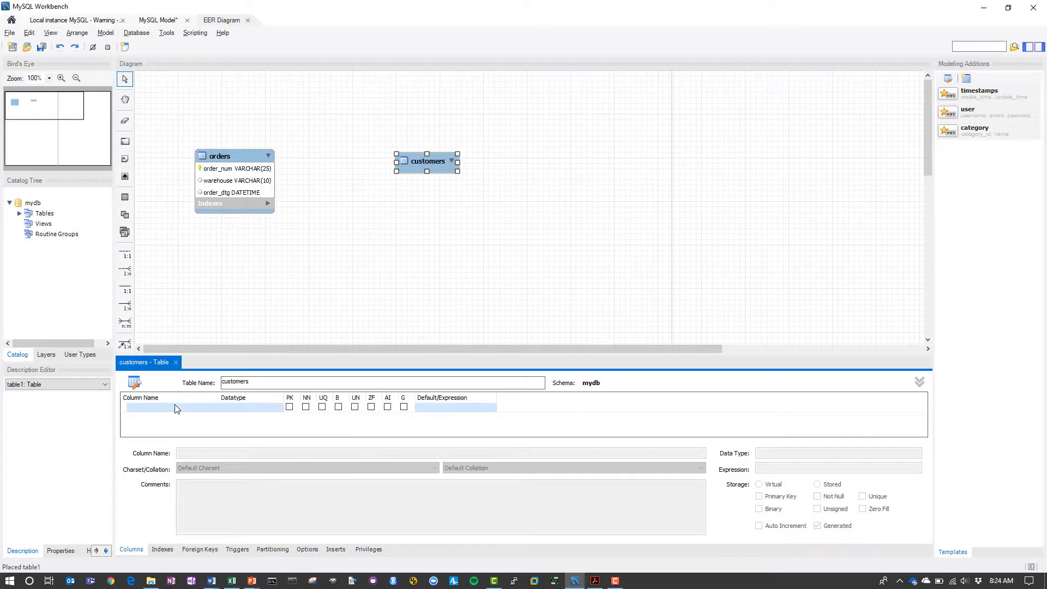
{"action": "type", "text": "customer_num"}
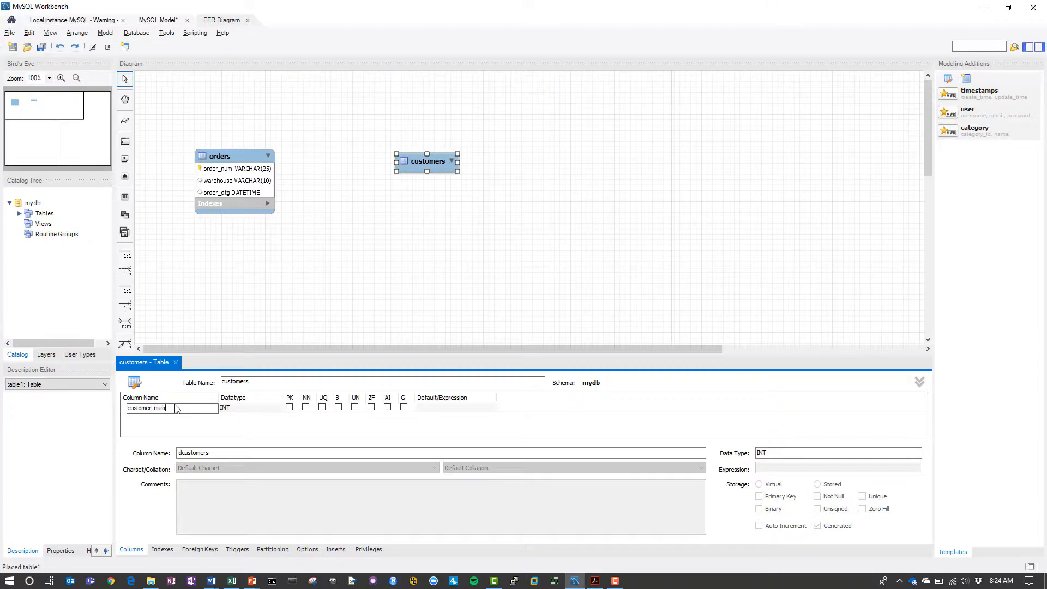
{"action": "key", "text": "Tab"}
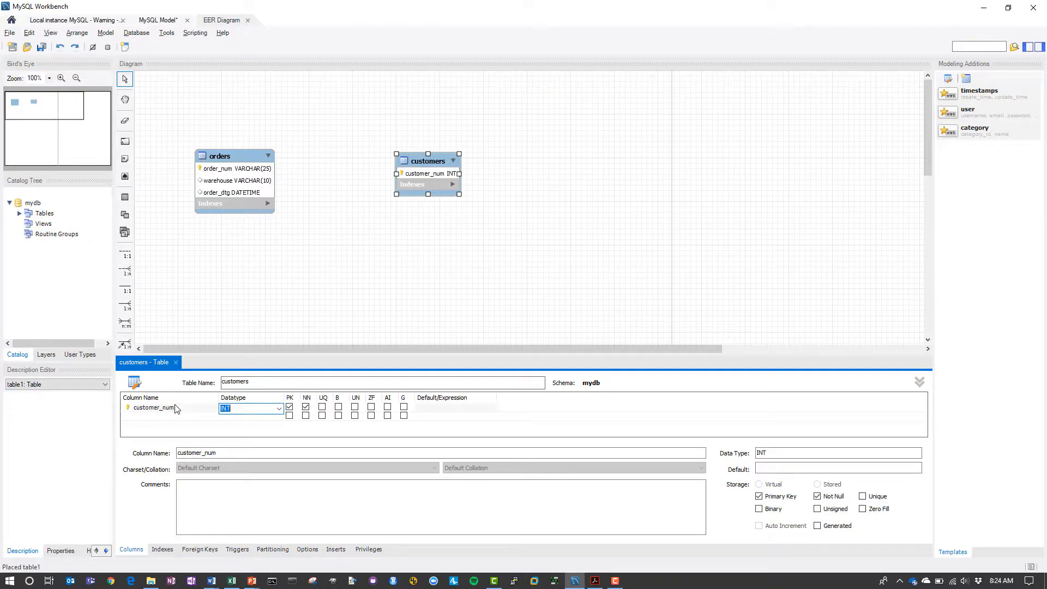
{"action": "type", "text": "int(11)"}
{"action": "key", "text": "Return"}
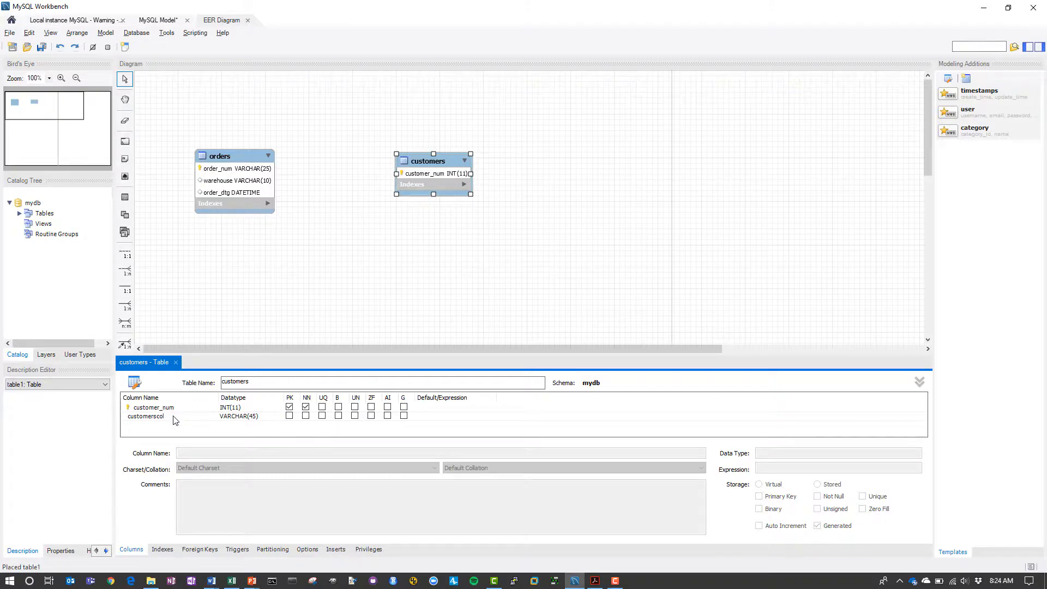
- Add a given_name column with datatype VARCHAR(50) below customer_num in the customers table
{"action": "left_click", "coordinate": [174, 419]}
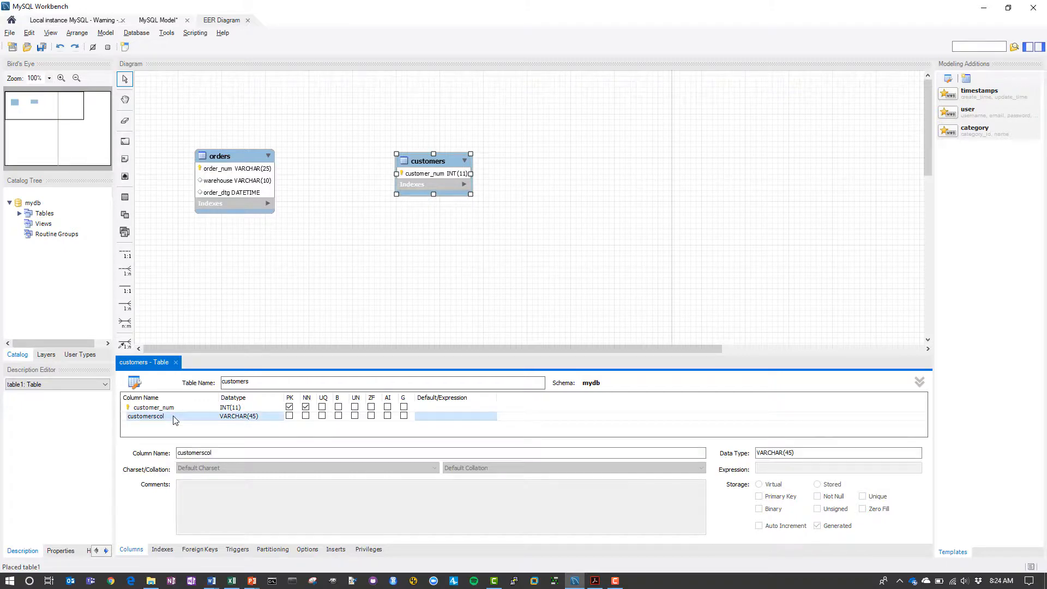
{"action": "left_click", "coordinate": [174, 418]}
{"action": "type", "text": "given_name"}
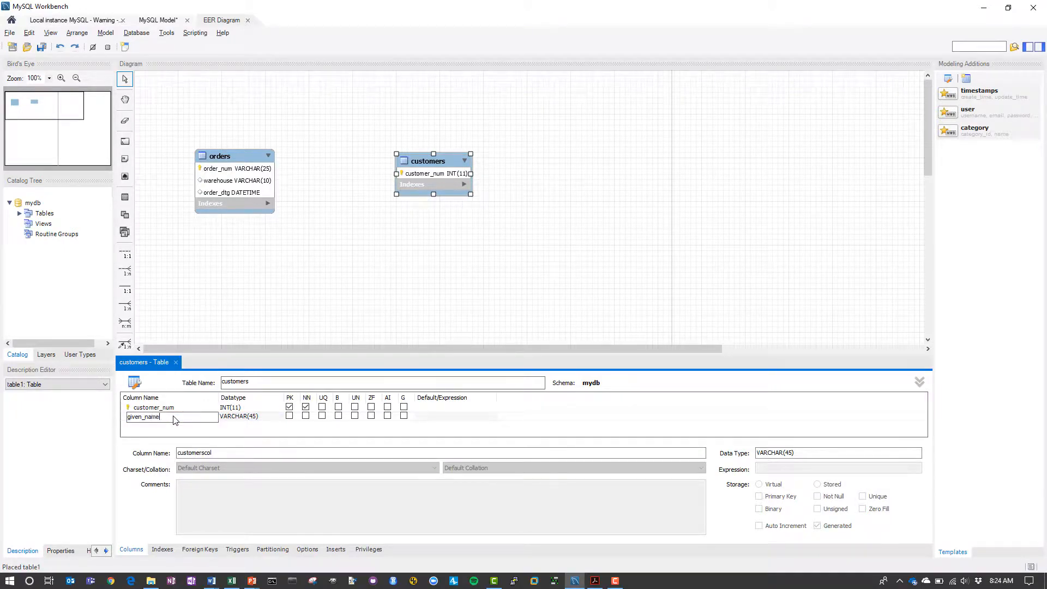
{"action": "key", "text": "Tab"}
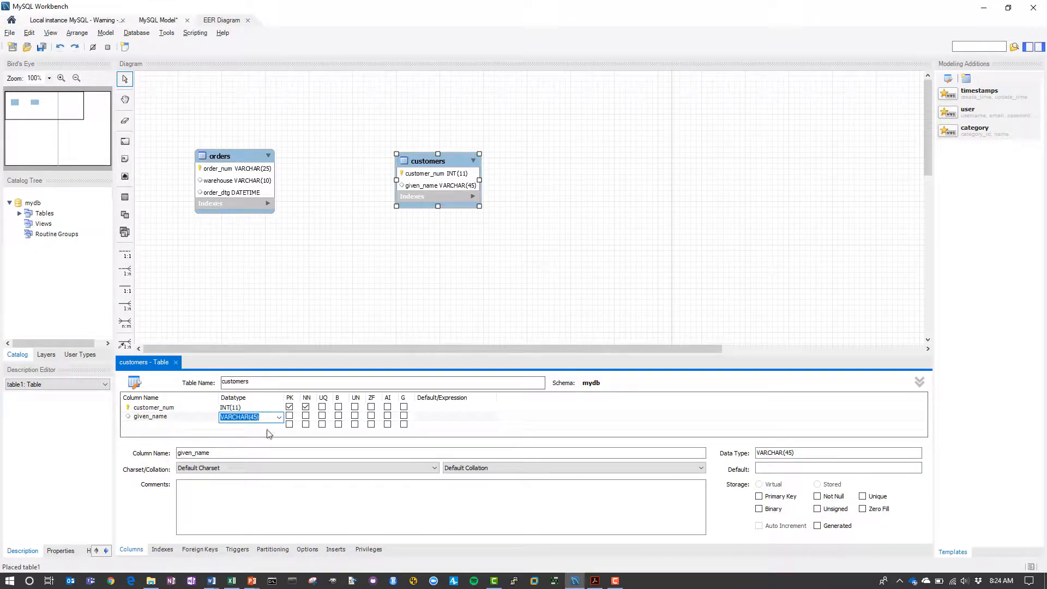
{"action": "left_click", "coordinate": [256, 417]}
- Add a family_name column with datatype VARCHAR(50) below given_name in the customers table
{"action": "left_click", "coordinate": [170, 426]}
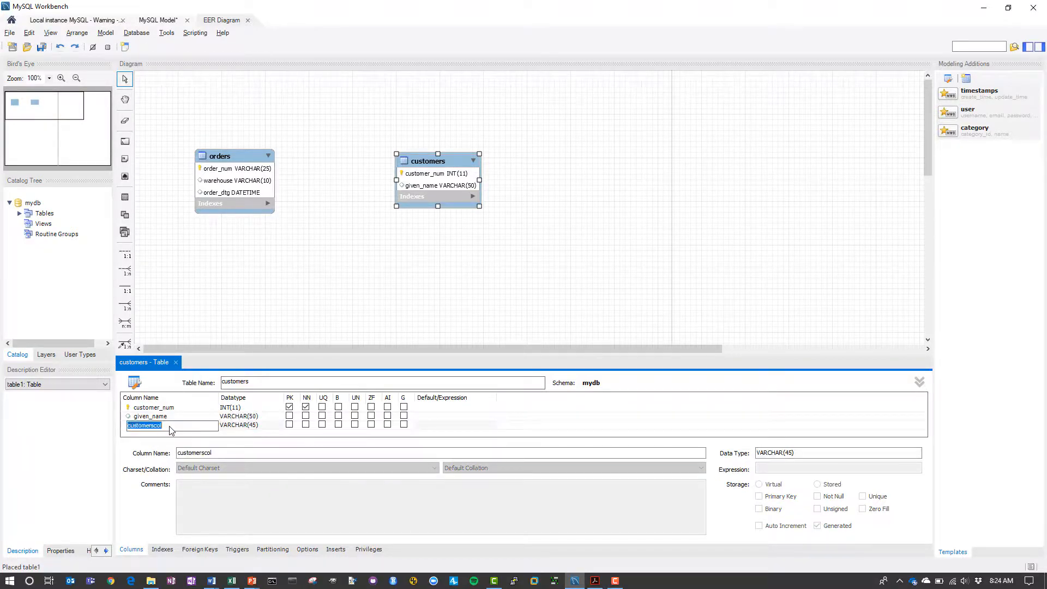
{"action": "type", "text": "family_name"}
{"action": "key", "text": "Tab"}
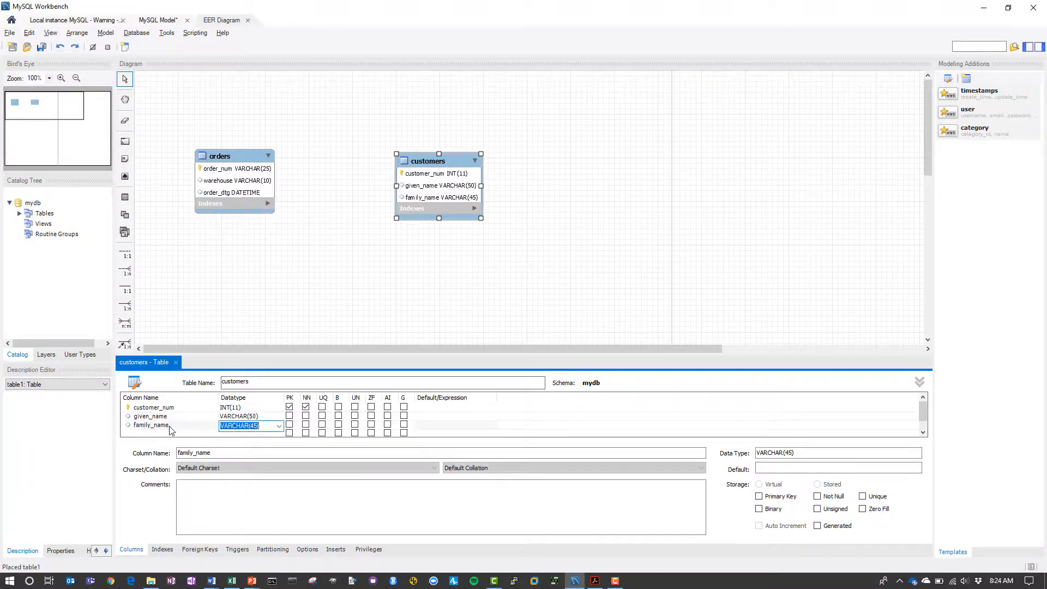
{"action": "left_click", "coordinate": [257, 428]}
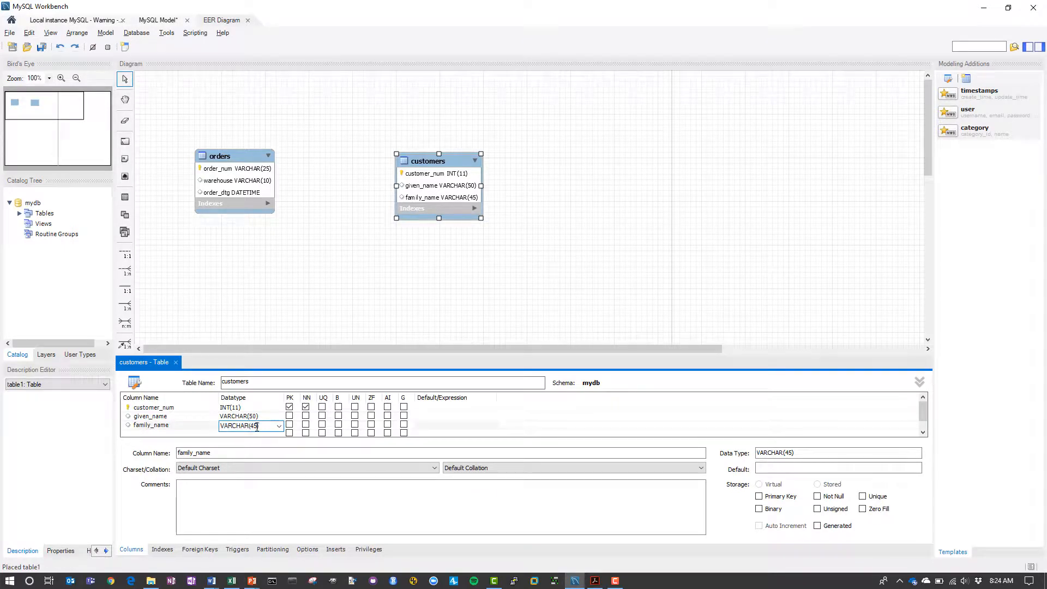
- Add an email column with datatype VARCHAR(100) as the last column of the customers table
{"action": "left_click", "coordinate": [184, 433]}
{"action": "left_click", "coordinate": [184, 434]}
{"action": "type", "text": "m"}
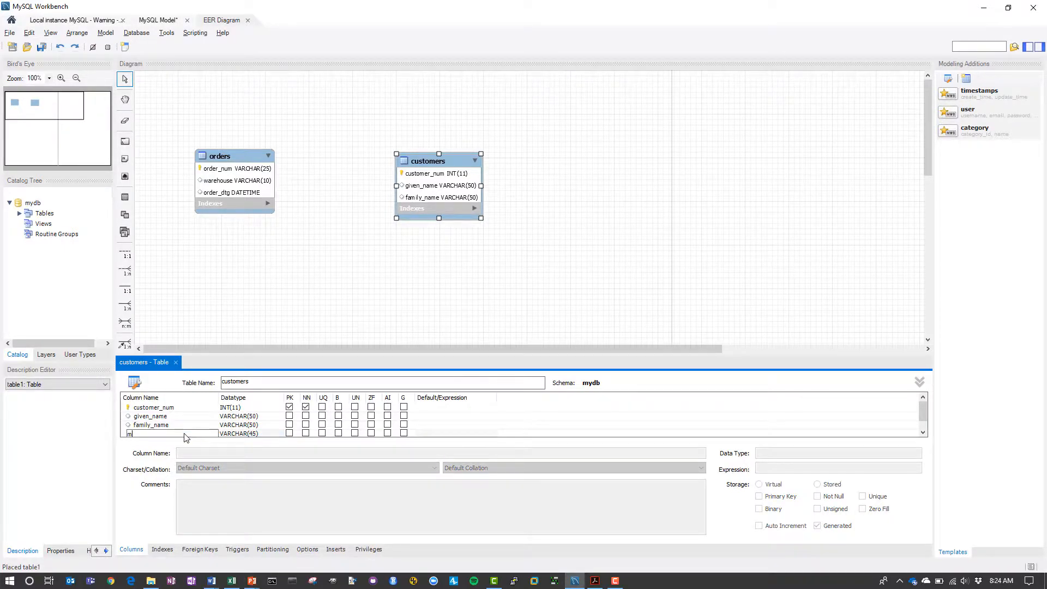
{"action": "type", "text": "ail"}
{"action": "key", "text": "Tab"}
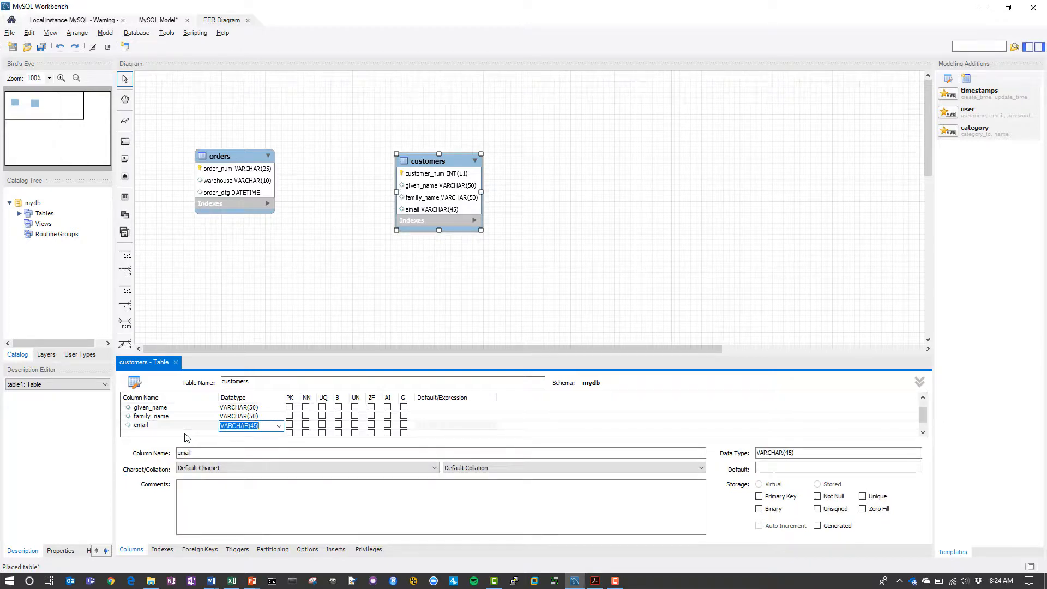
{"action": "left_click", "coordinate": [257, 426]}
{"action": "key", "text": "BackSpace"}
{"action": "key", "text": "BackSpace"}
{"action": "type", "text": "100"}
{"action": "left_click", "coordinate": [362, 289]}
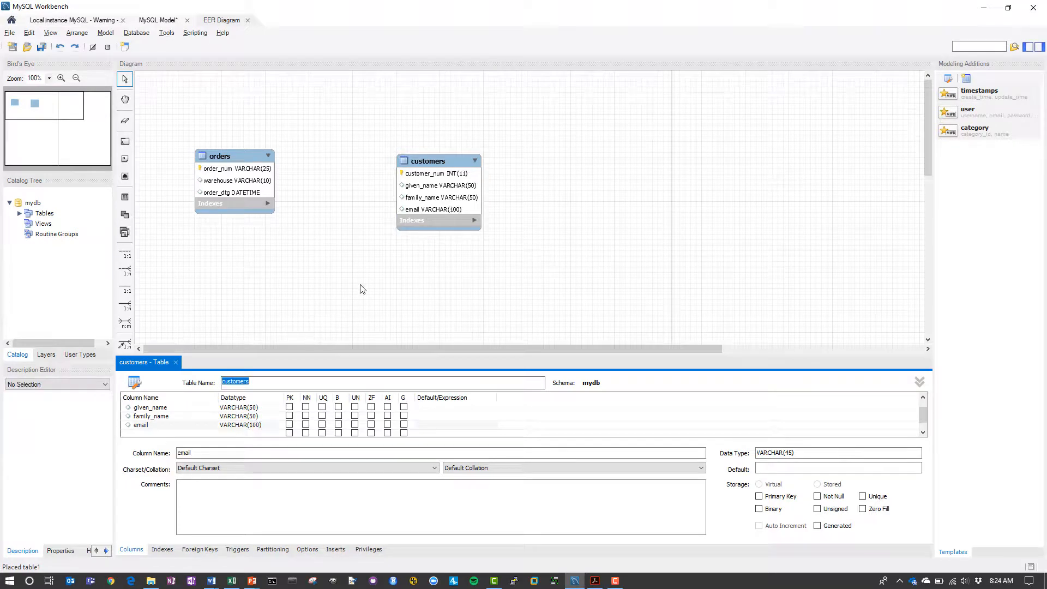
- Nudge the customers table slightly, check the planned orders–customers relationship on the ER Diagram + Table Structure slide, and return to MySQL Workbench
{"action": "mouse_move", "coordinate": [424, 190]}
{"action": "left_mouse_down"}
{"action": "mouse_move", "coordinate": [418, 180]}
{"action": "mouse_move", "coordinate": [418, 192]}
{"action": "left_mouse_up"}
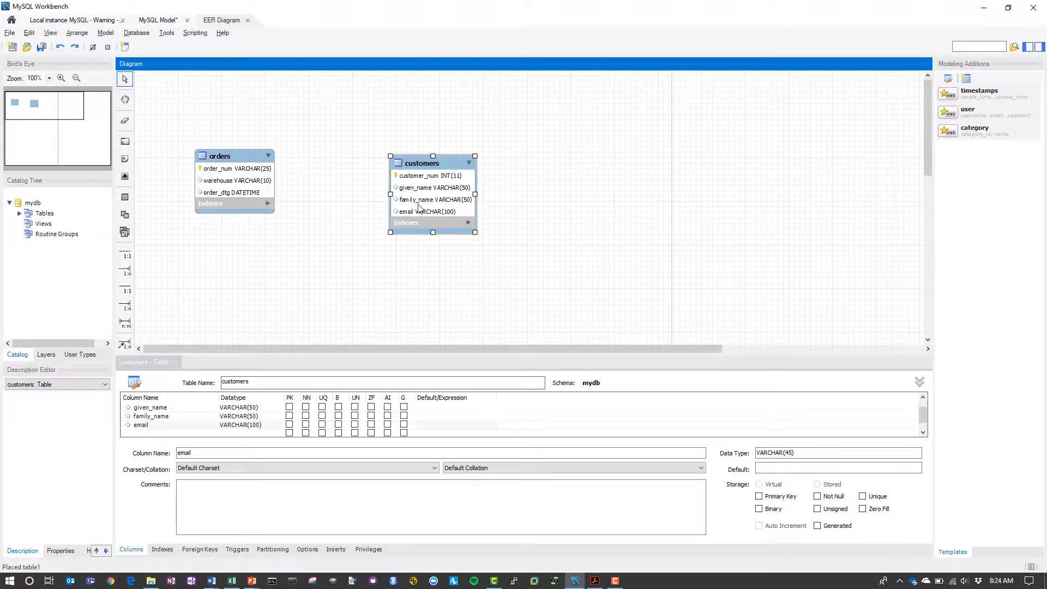
{"action": "left_click", "coordinate": [420, 280]}
{"action": "key", "text": "alt+Tab"}
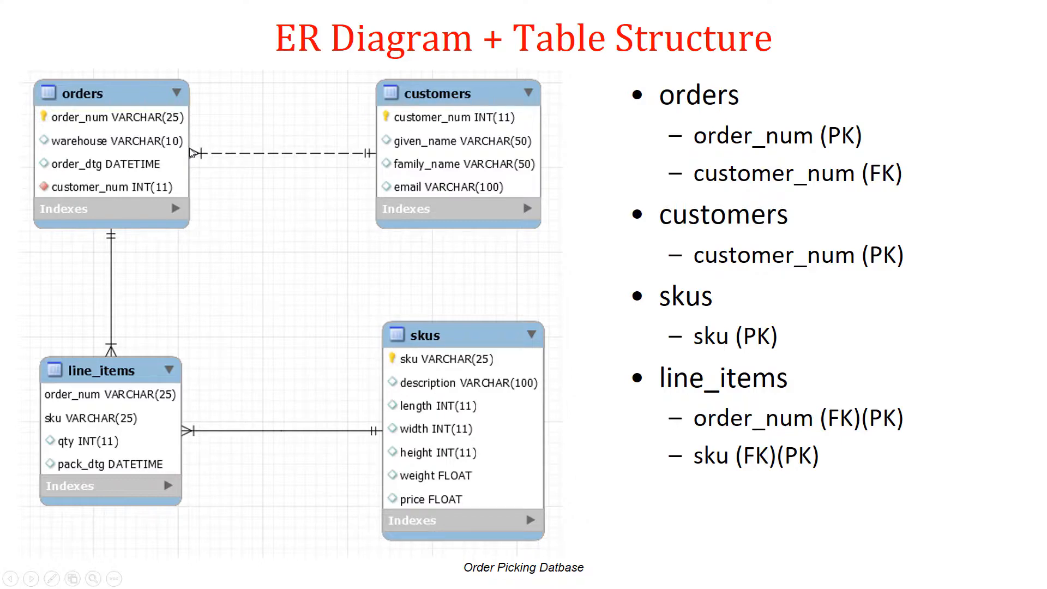
{"action": "key", "text": "alt+Tab"}
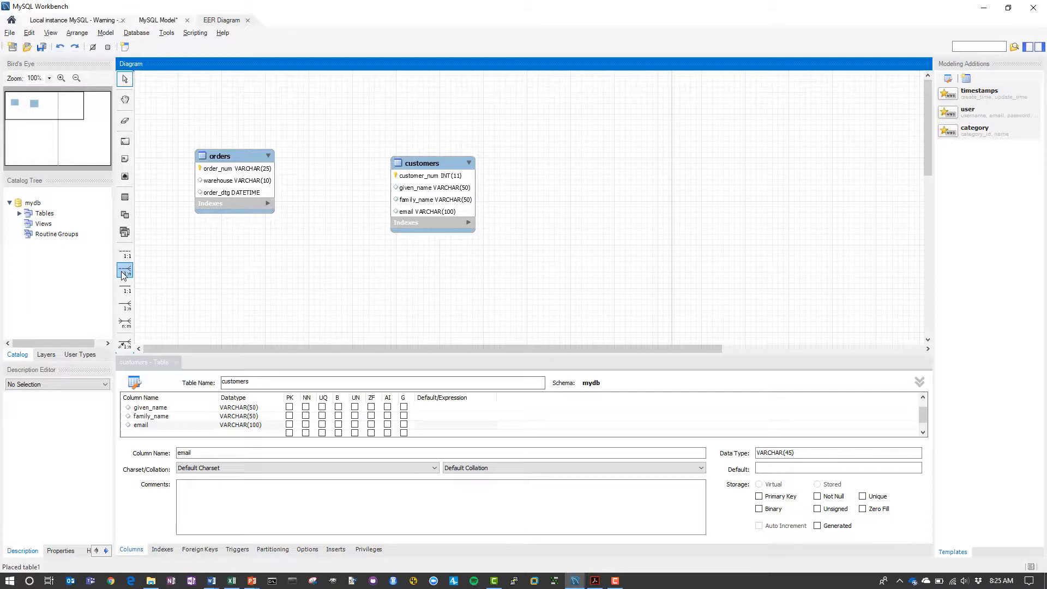
- Create a one-to-many non-identifying relationship with orders holding the foreign key to customers, and align the customers table level with orders
{"action": "left_click", "coordinate": [125, 273]}
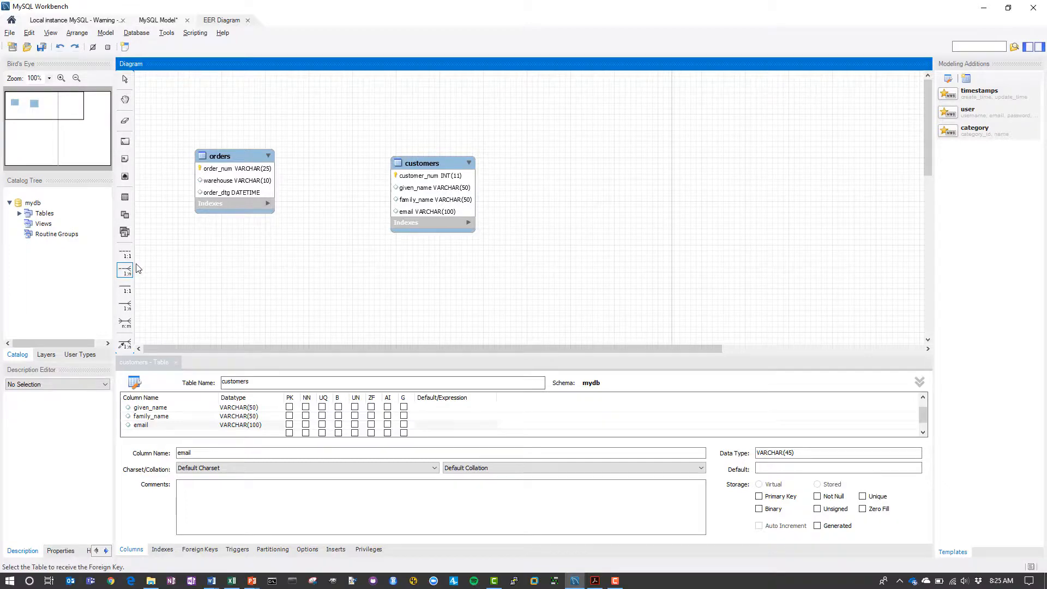
{"action": "left_click", "coordinate": [241, 185]}
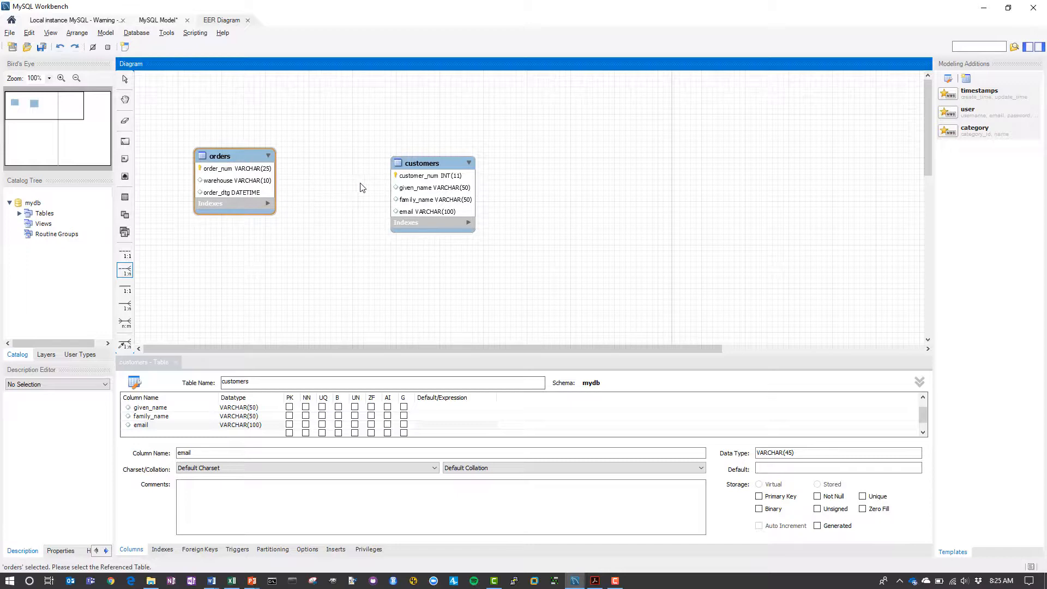
{"action": "left_click", "coordinate": [408, 192]}
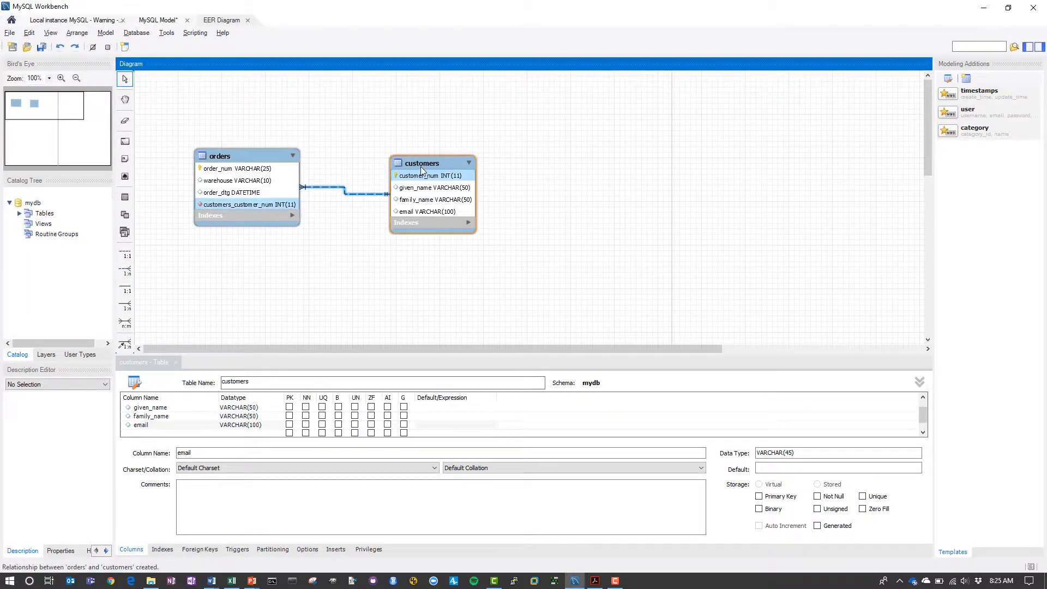
{"action": "left_click_drag", "start_coordinate": [420, 166], "coordinate": [408, 159]}
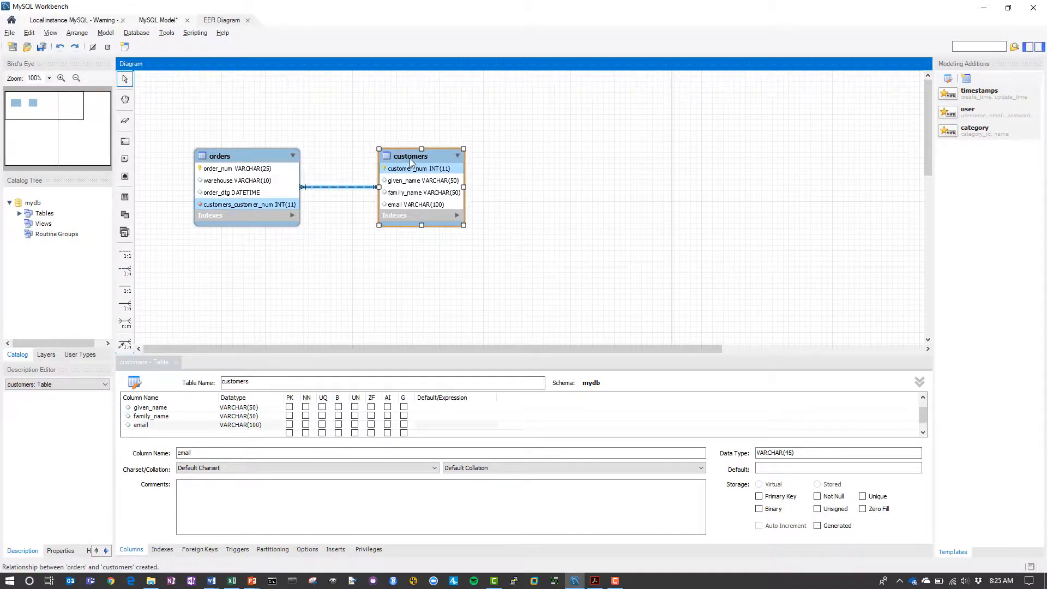
{"action": "left_click", "coordinate": [347, 188]}
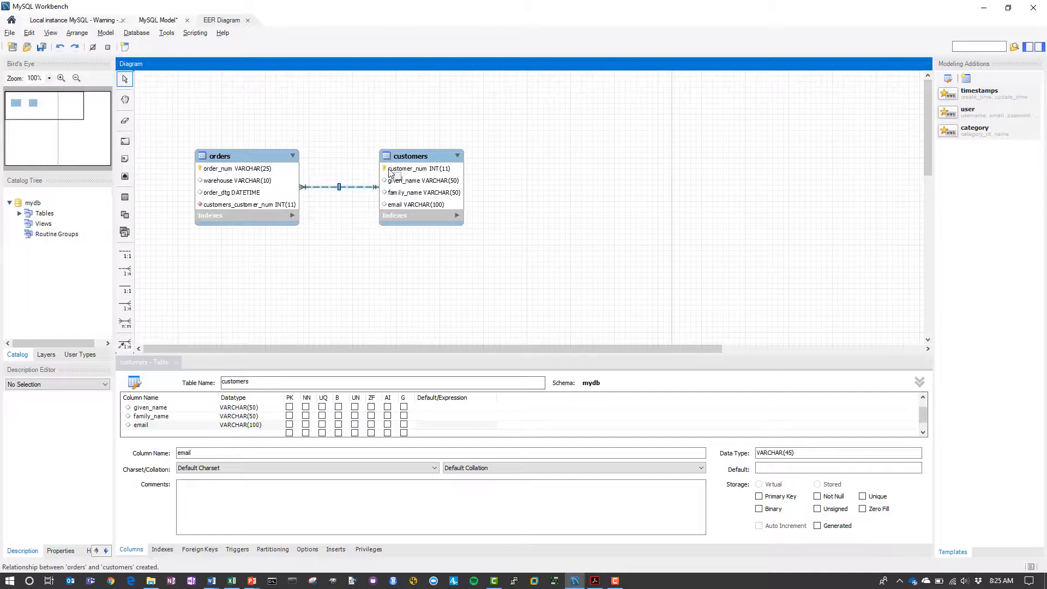
- Rename the foreign key column customers_customer_num in the orders table to customer_num
{"action": "left_click", "coordinate": [244, 155]}
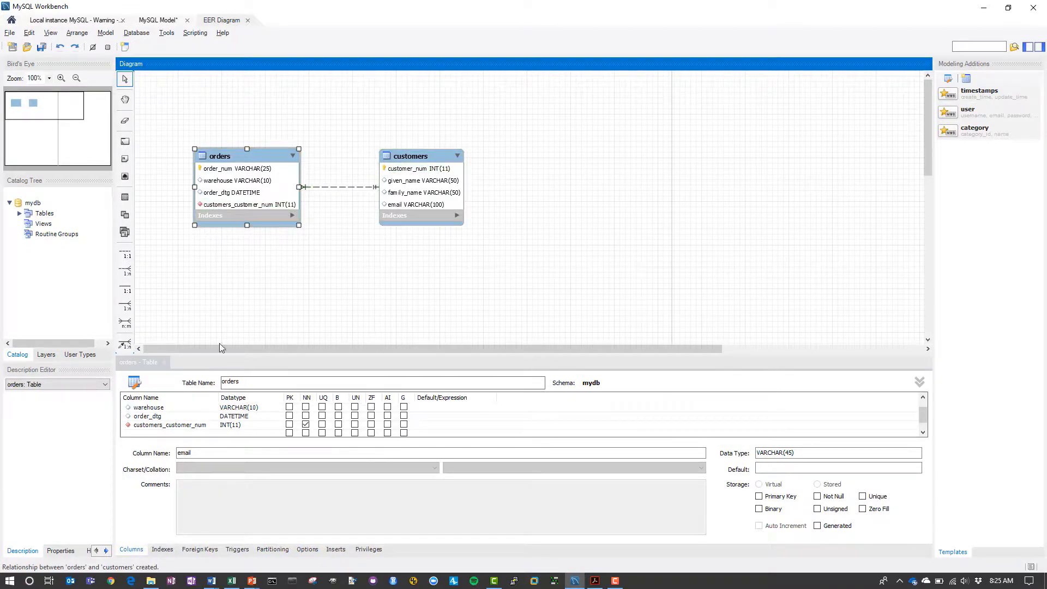
{"action": "left_click", "coordinate": [167, 427]}
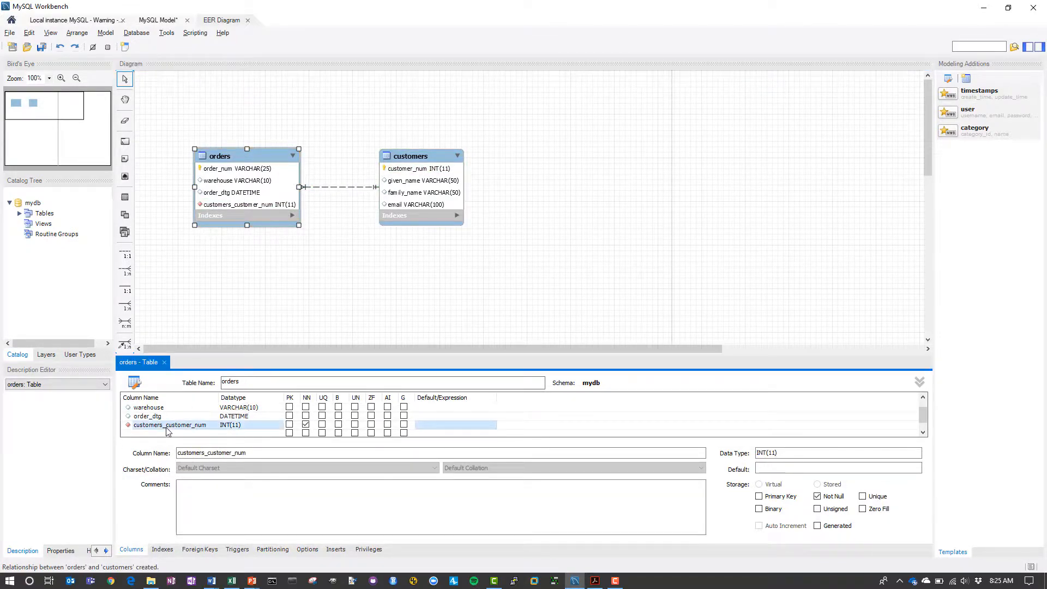
{"action": "left_click", "coordinate": [166, 426]}
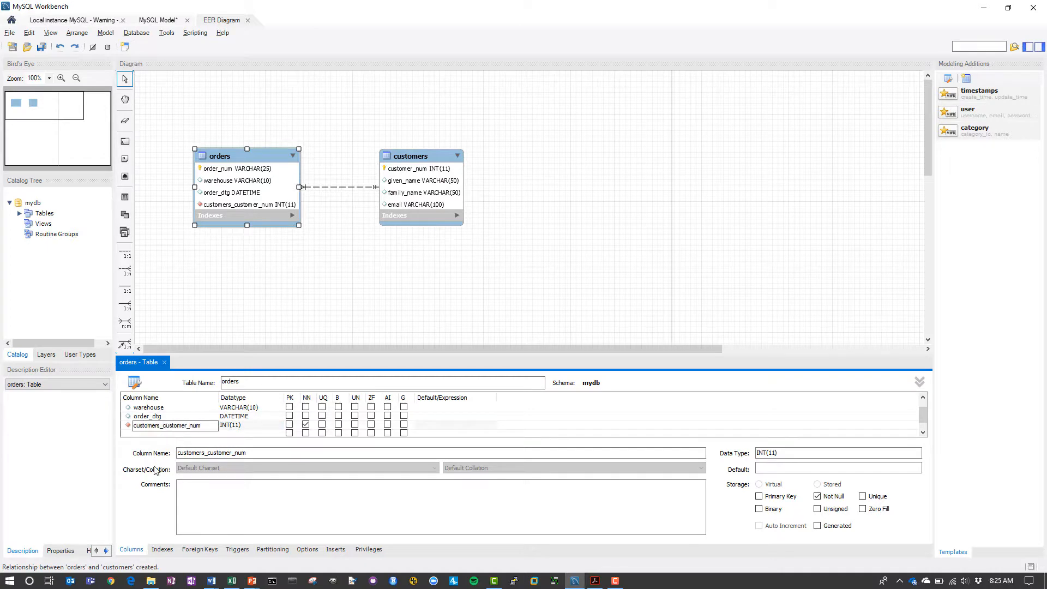
{"action": "key", "text": "BackSpace"}
{"action": "key", "text": "BackSpace"}
{"action": "key", "text": "BackSpace"}
{"action": "key", "text": "BackSpace"}
{"action": "key", "text": "BackSpace"}
{"action": "key", "text": "BackSpace"}
{"action": "key", "text": "BackSpace"}
{"action": "key", "text": "BackSpace"}
{"action": "key", "text": "BackSpace"}
{"action": "key", "text": "BackSpace"}
{"action": "left_click", "coordinate": [279, 293]}
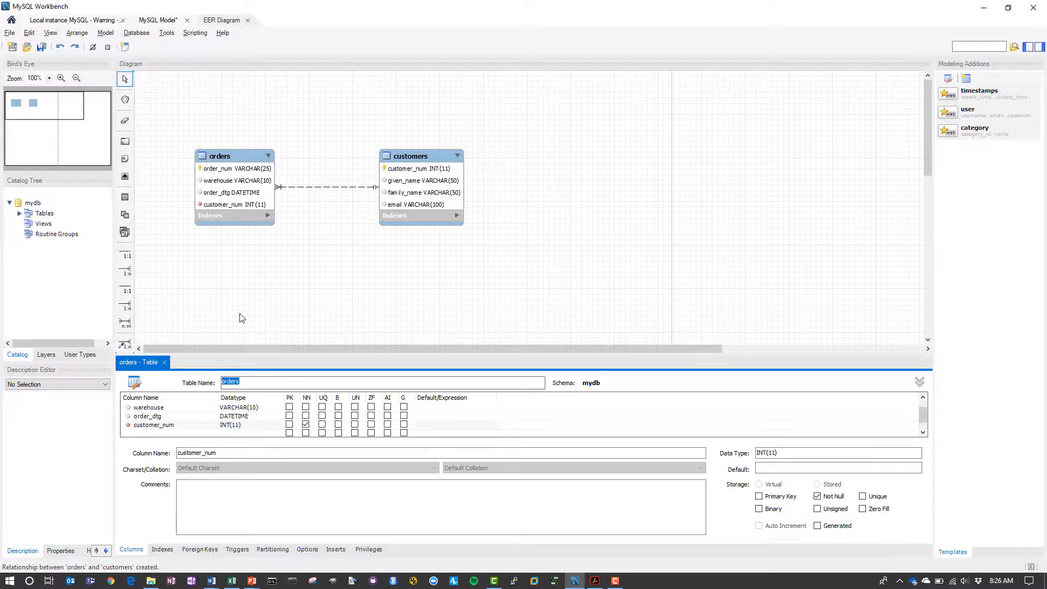
- Inspect the orders–customers relationship, check the planned skus table on the ER Diagram + Table Structure slide, and return to MySQL Workbench
{"action": "left_click", "coordinate": [323, 188]}
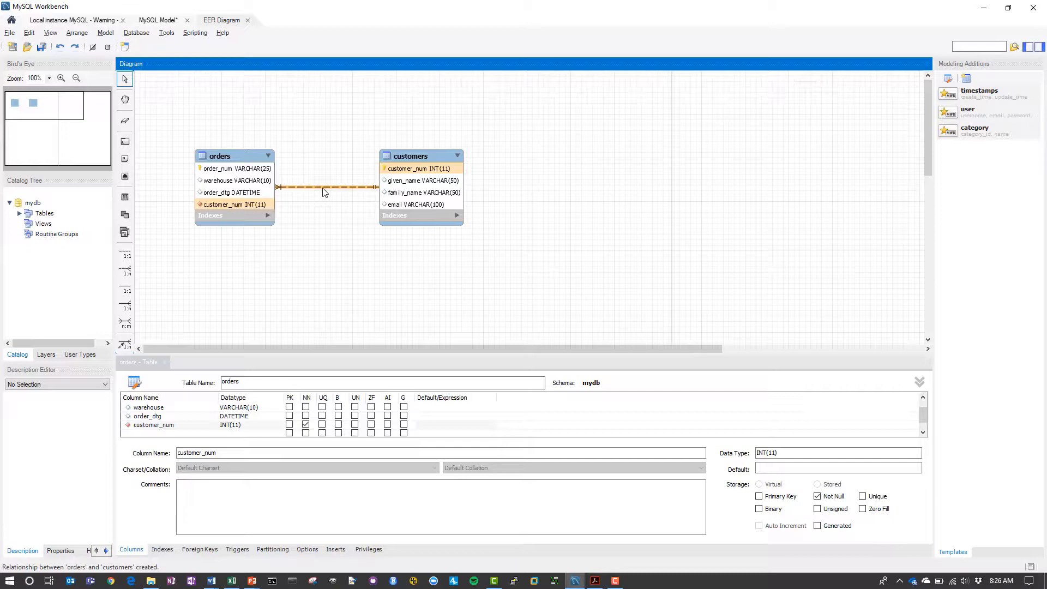
{"action": "left_click_drag", "start_coordinate": [928, 155], "coordinate": [931, 172]}
{"action": "key", "text": "alt+Tab"}
{"action": "key", "text": "alt+Tab"}
{"action": "key", "text": "alt+Tab"}
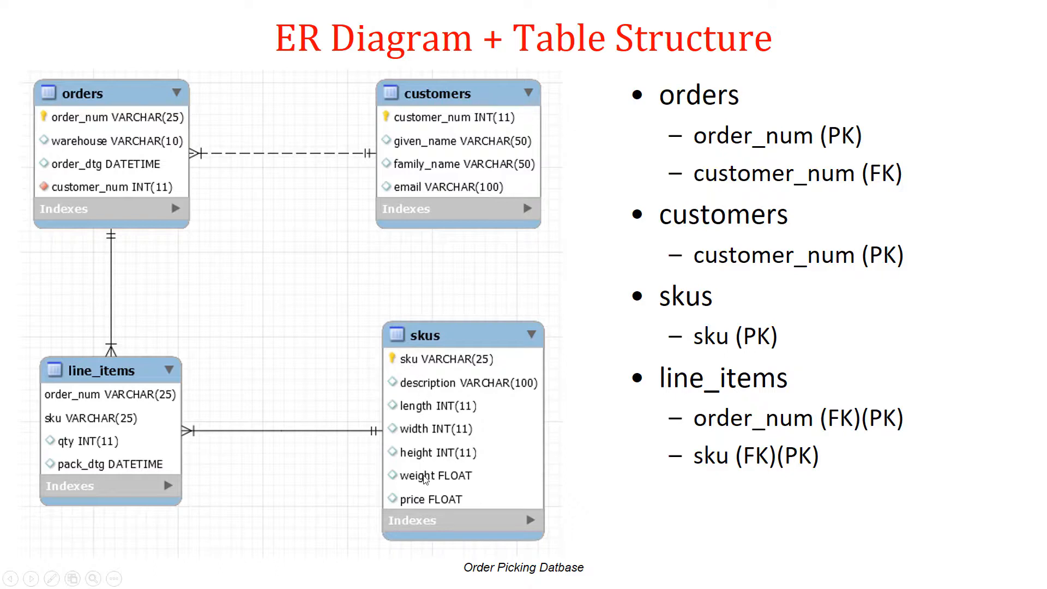
{"action": "key", "text": "alt+Tab"}
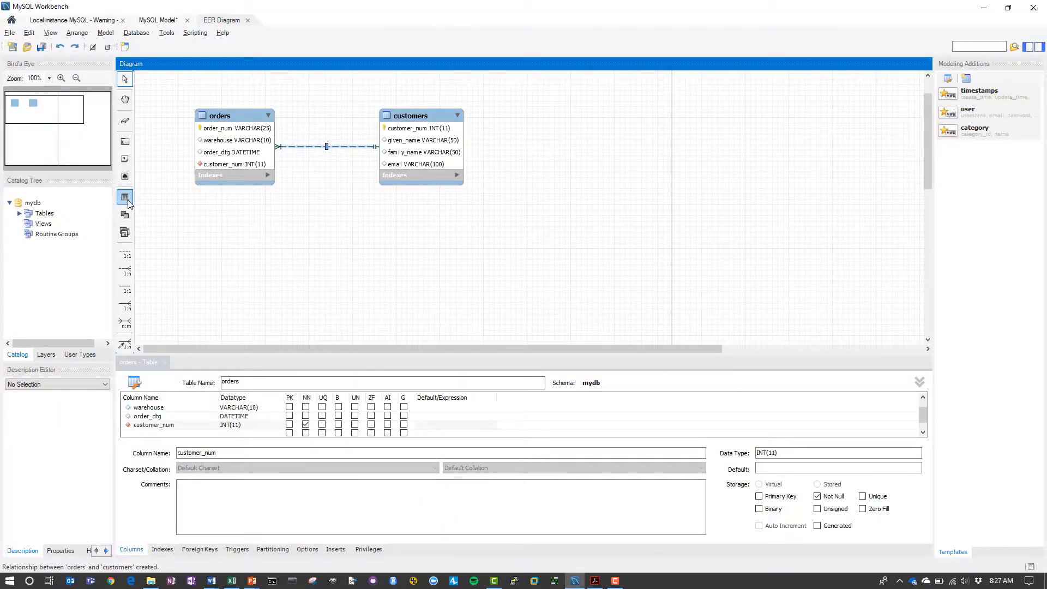
- Place a third table below the customers table and name it skus
{"action": "left_click", "coordinate": [128, 203]}
{"action": "left_click", "coordinate": [424, 235]}
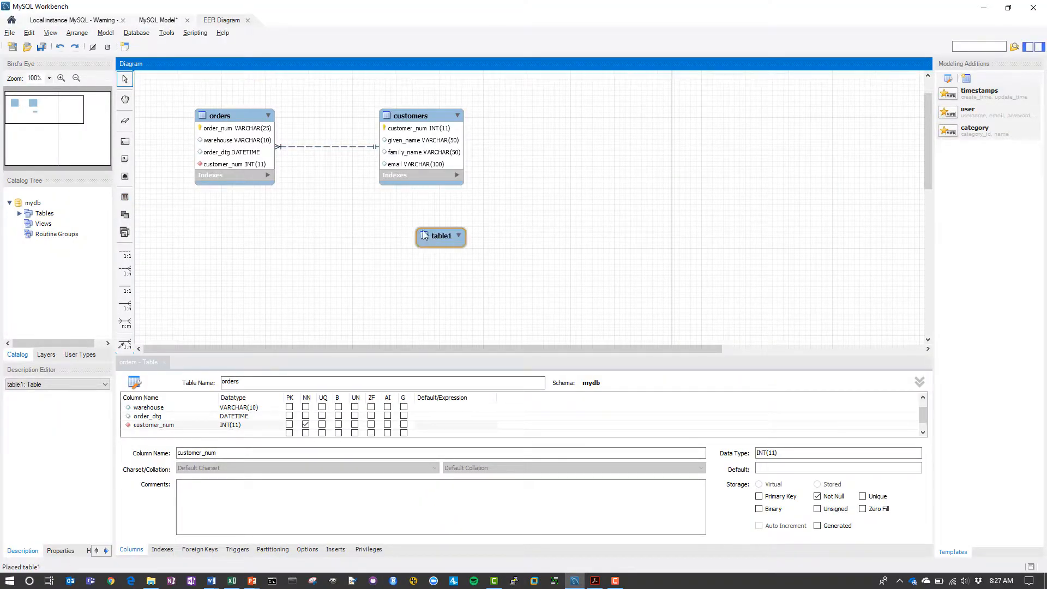
{"action": "mouse_move", "coordinate": [425, 234]}
{"action": "left_mouse_down"}
{"action": "mouse_move", "coordinate": [406, 221]}
{"action": "mouse_move", "coordinate": [414, 237]}
{"action": "left_mouse_up"}
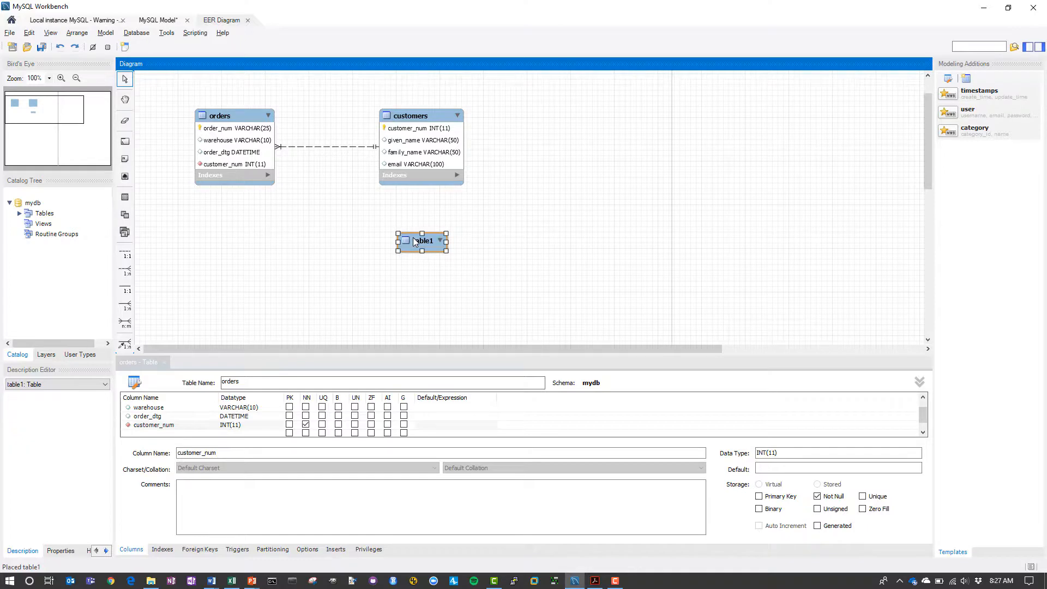
{"action": "double_click", "coordinate": [413, 240]}
{"action": "type", "text": "skus"}
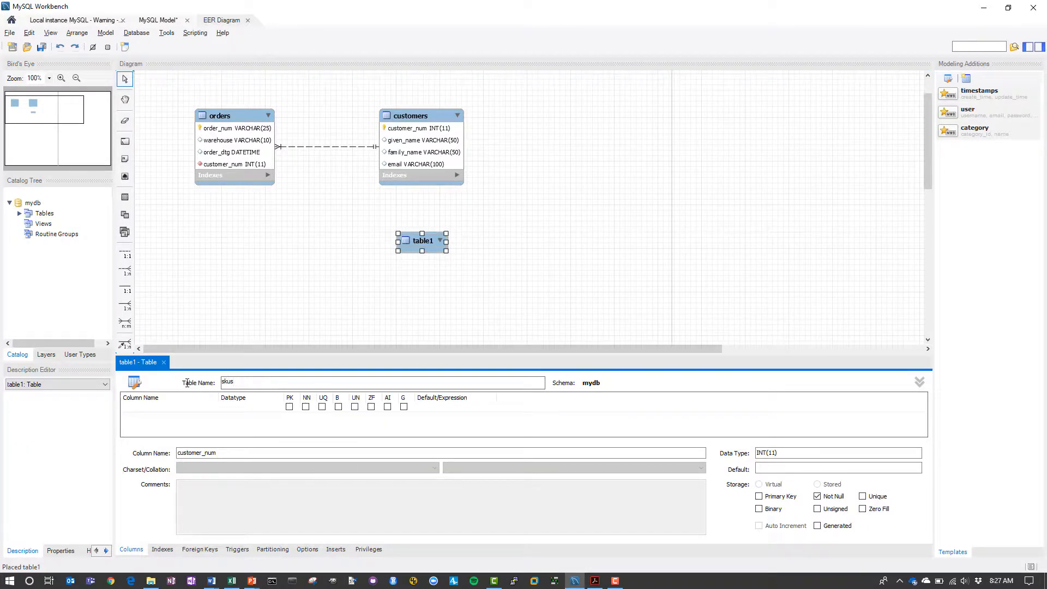
- Add a sku column with datatype VARCHAR(25) as the primary key of the skus table
{"action": "left_click", "coordinate": [152, 408]}
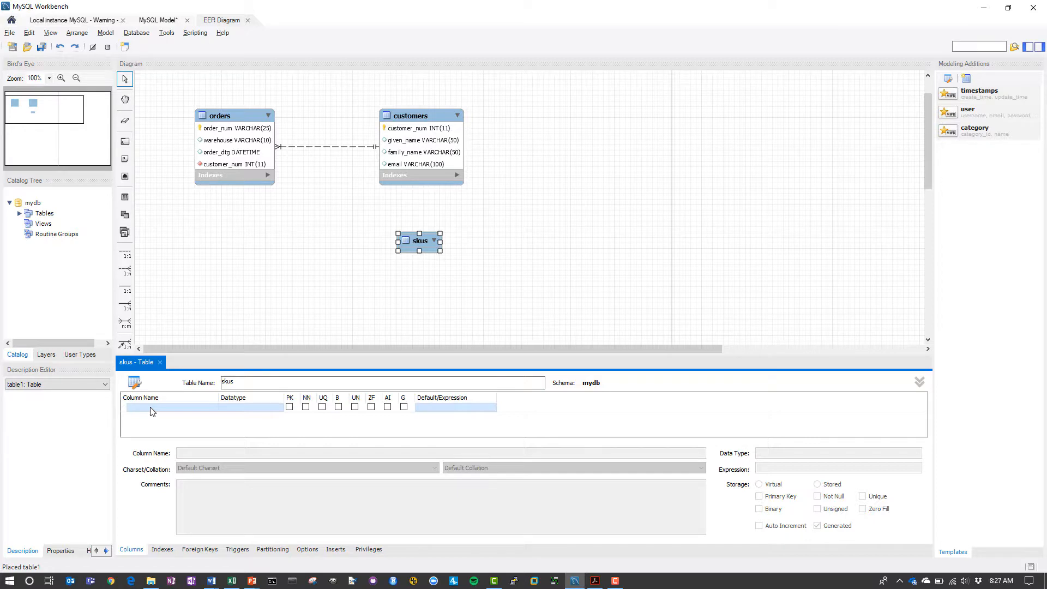
{"action": "double_click", "coordinate": [151, 408]}
{"action": "type", "text": "sku"}
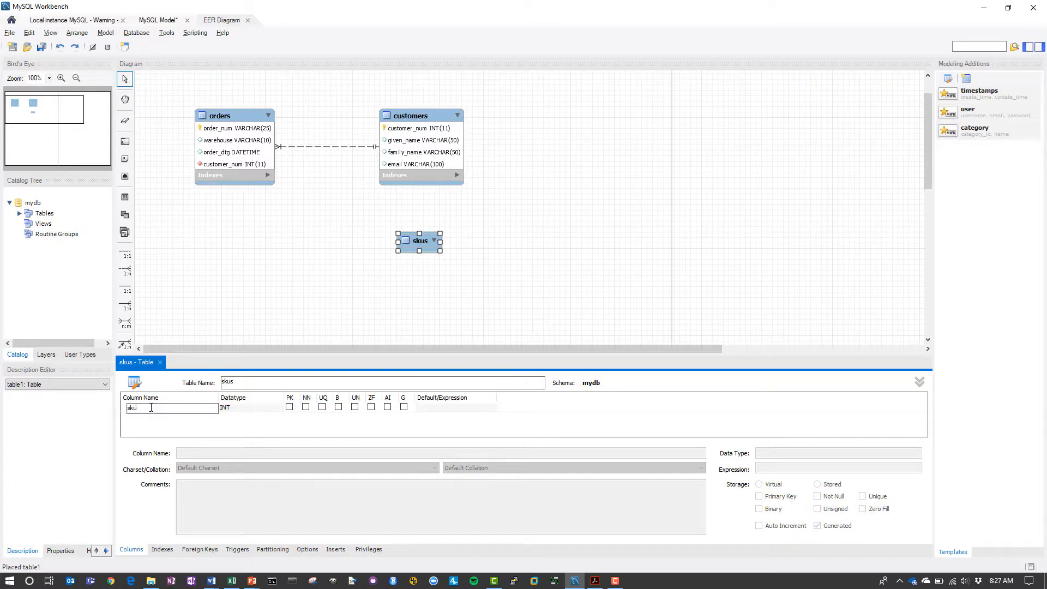
{"action": "key", "text": "Tab"}
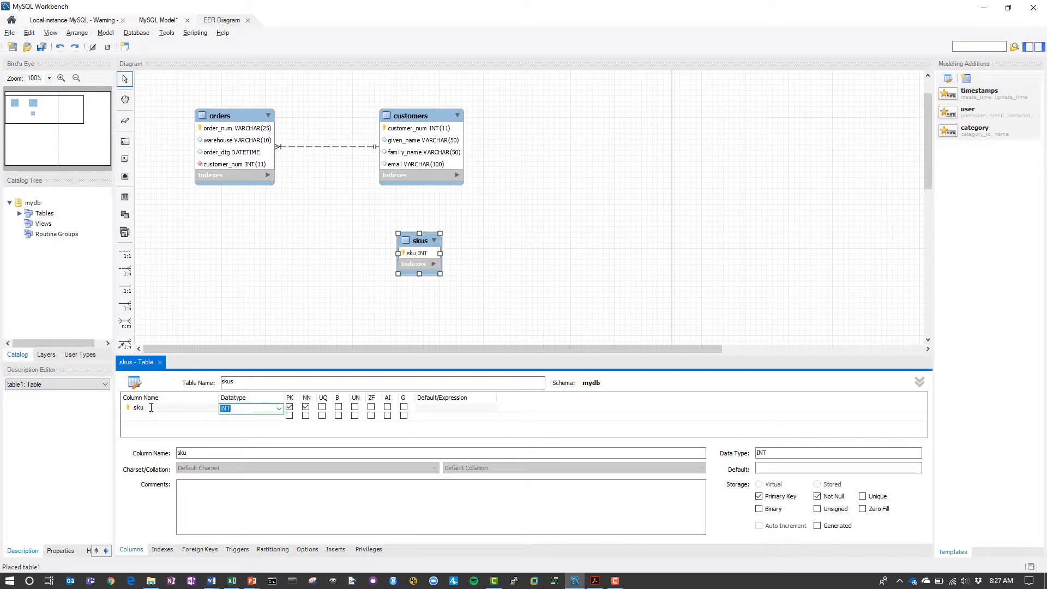
{"action": "type", "text": "varchar(25)"}
{"action": "key", "text": "Return"}
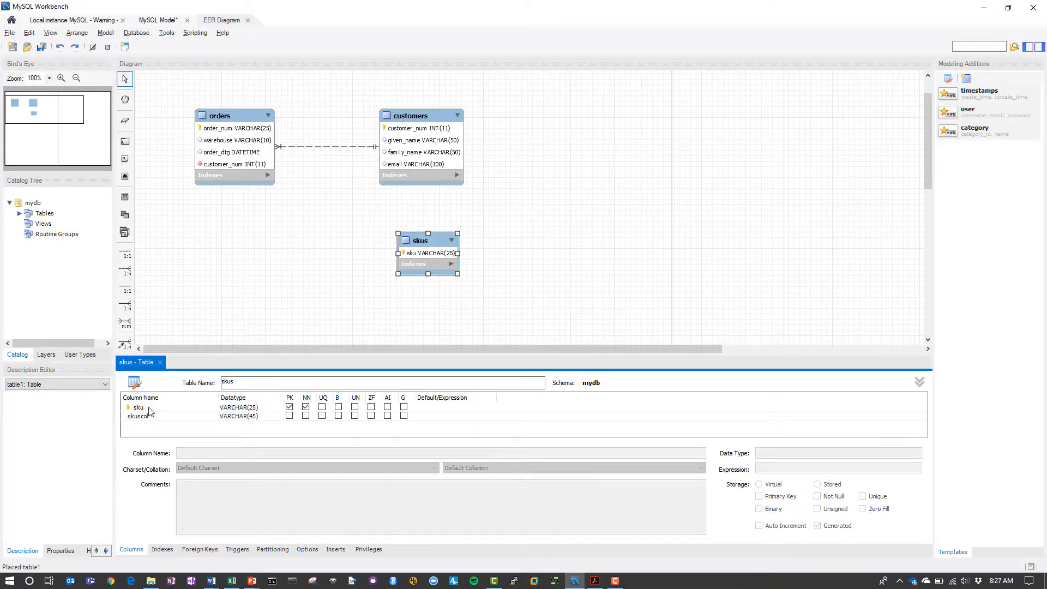
- Add a description column with datatype VARCHAR(100) to the skus table
{"action": "left_click", "coordinate": [147, 417]}
{"action": "left_click", "coordinate": [148, 417]}
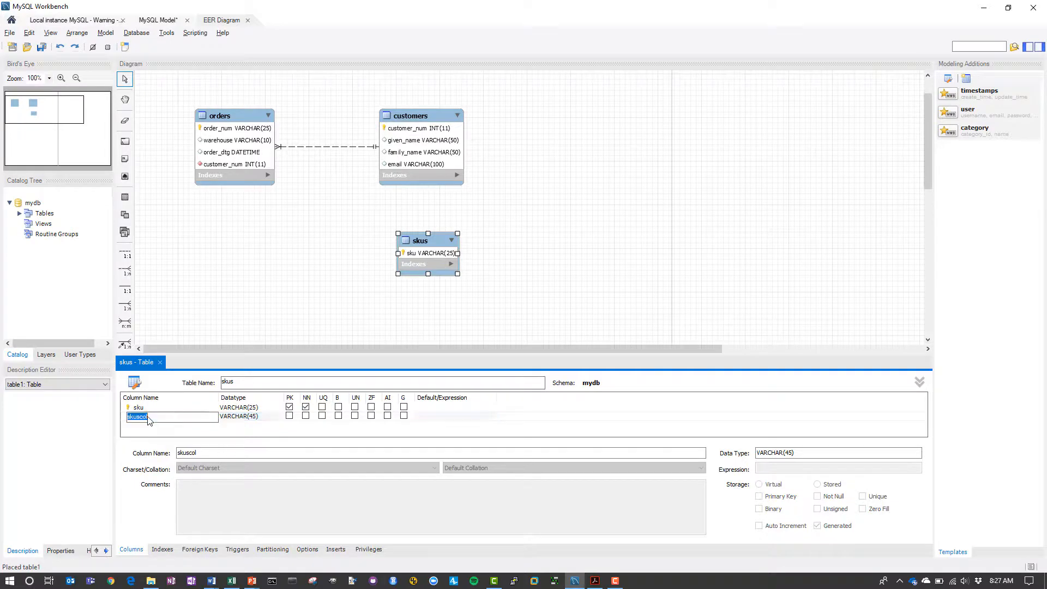
{"action": "double_click", "coordinate": [150, 417]}
{"action": "type", "text": "description"}
{"action": "key", "text": "Tab"}
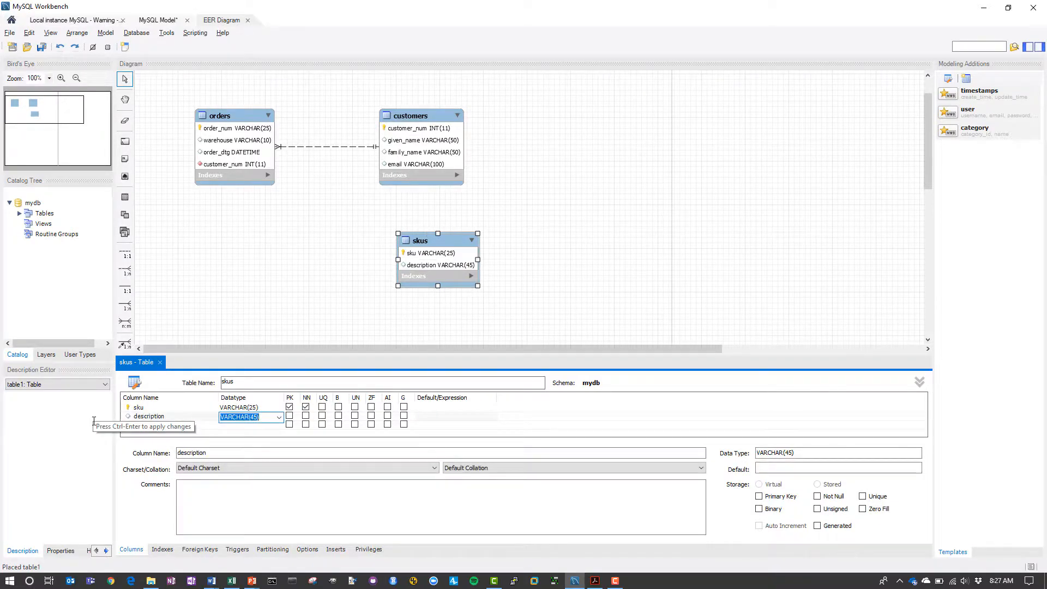
{"action": "left_click", "coordinate": [257, 417]}
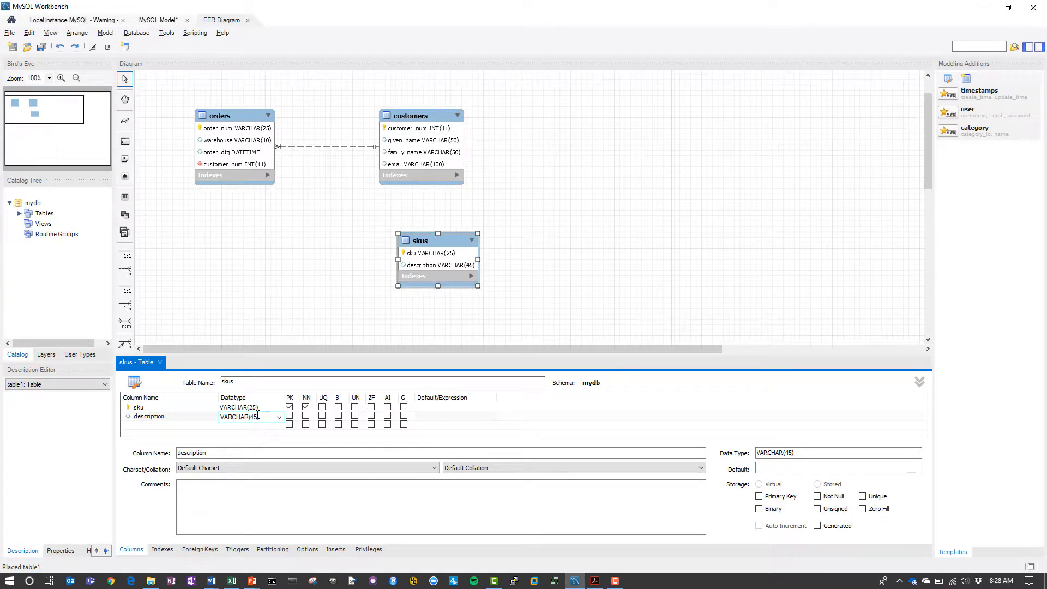
{"action": "key", "text": "BackSpace"}
{"action": "key", "text": "BackSpace"}
{"action": "type", "text": "100"}
- Add a length column with datatype INT(11) to the skus table
{"action": "left_click", "coordinate": [170, 427]}
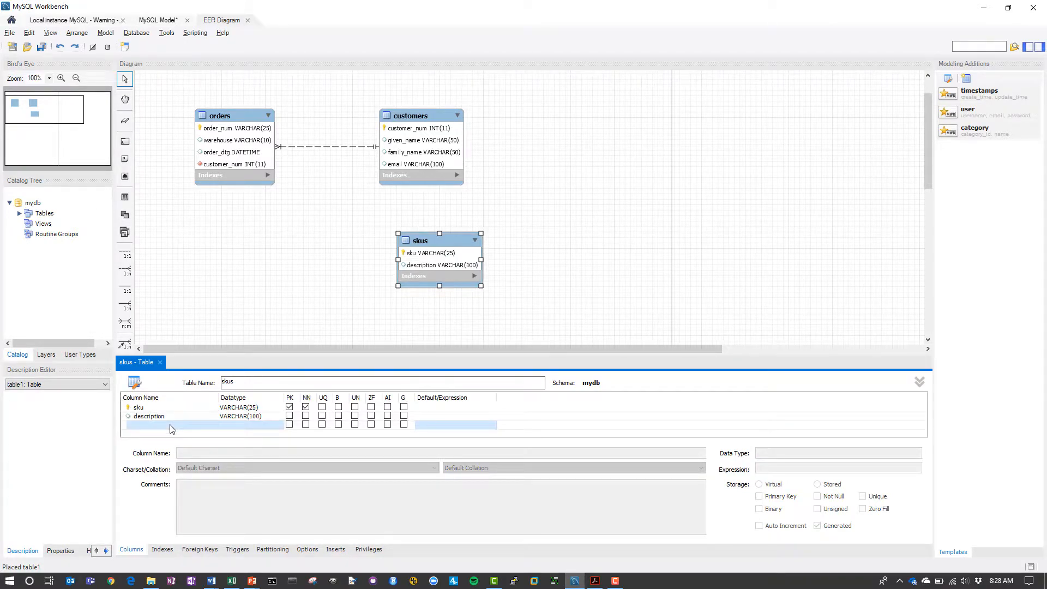
{"action": "left_click", "coordinate": [170, 428]}
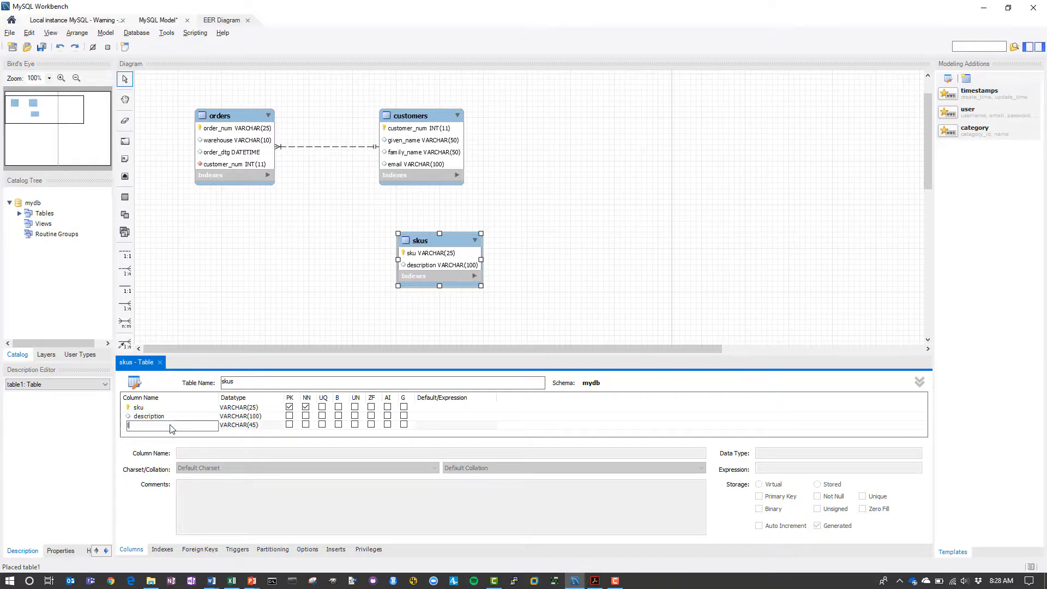
{"action": "type", "text": "length"}
{"action": "key", "text": "Tab"}
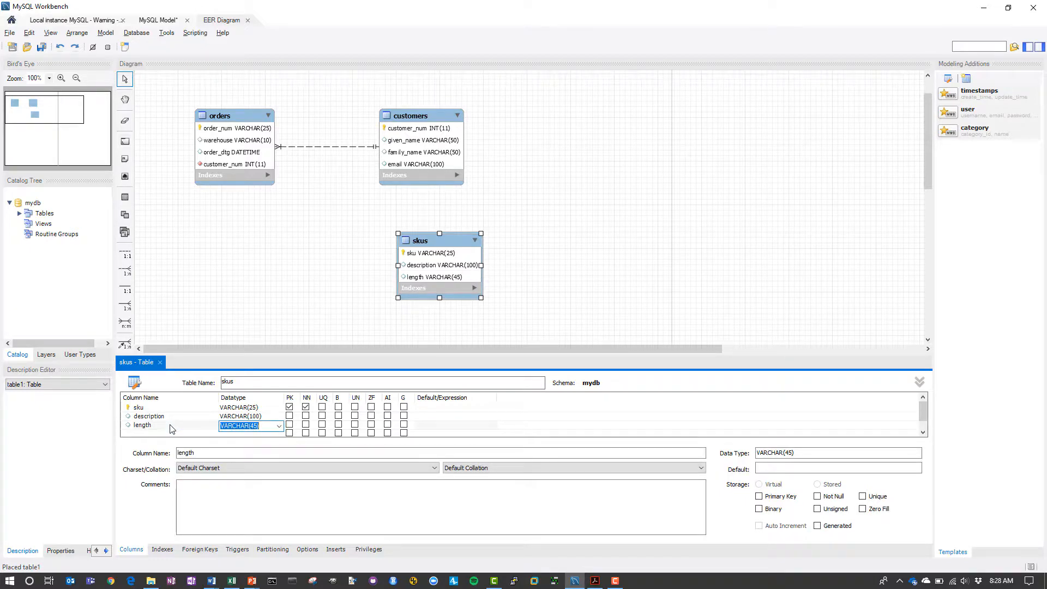
{"action": "type", "text": "int(11"}
{"action": "key", "text": "Return"}
- Add a width column with datatype INT(11) to the skus table
{"action": "left_click", "coordinate": [164, 426]}
{"action": "type", "text": "wi"}
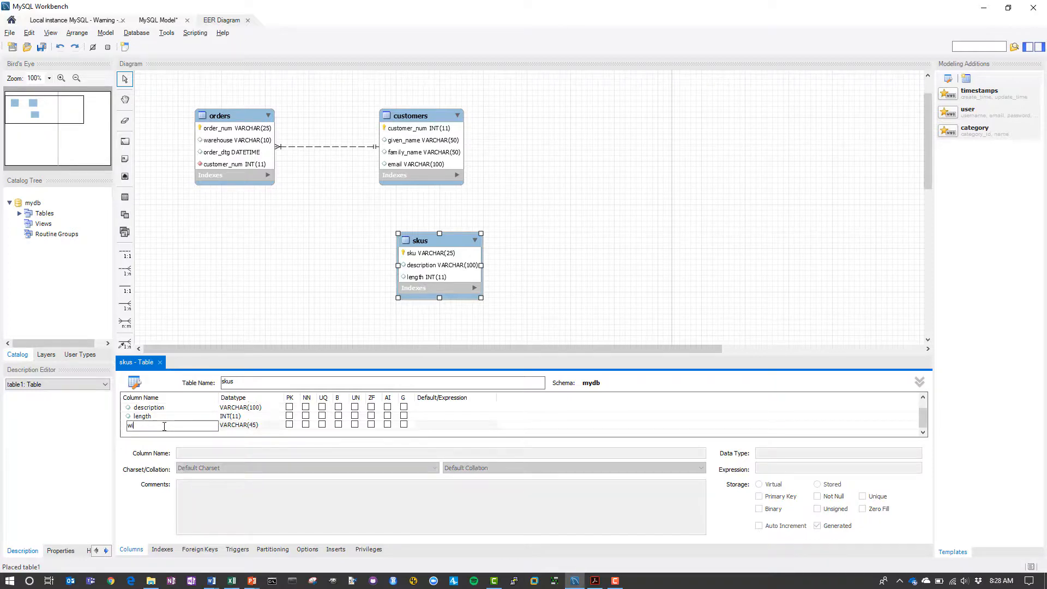
{"action": "type", "text": "dth"}
{"action": "key", "text": "Tab"}
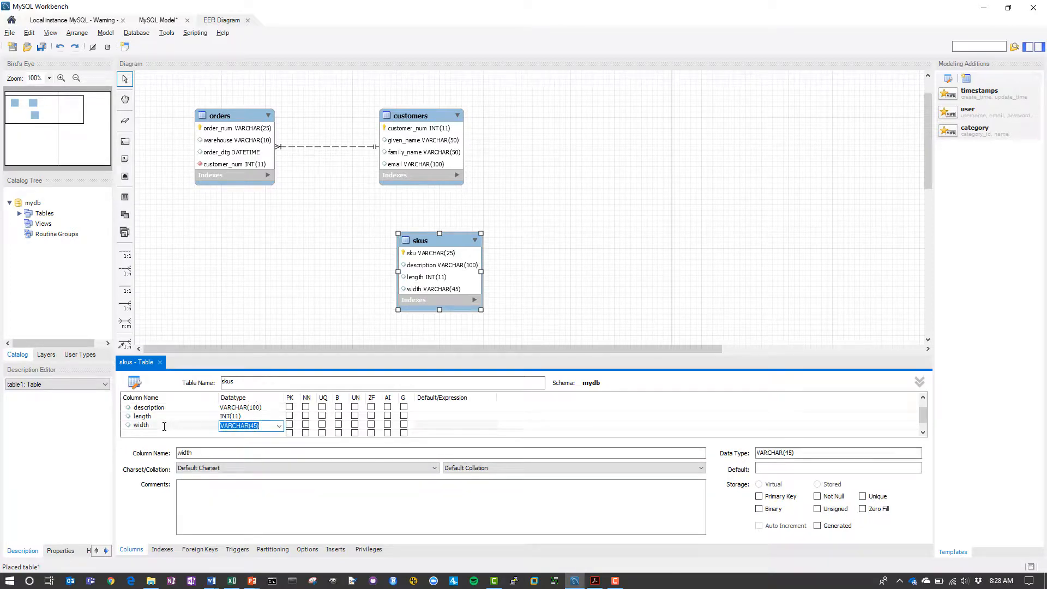
{"action": "type", "text": "int(11"}
{"action": "key", "text": "Return"}
- Add a height column with datatype INT(11) to the skus table
{"action": "left_click", "coordinate": [164, 425]}
{"action": "type", "text": "he"}
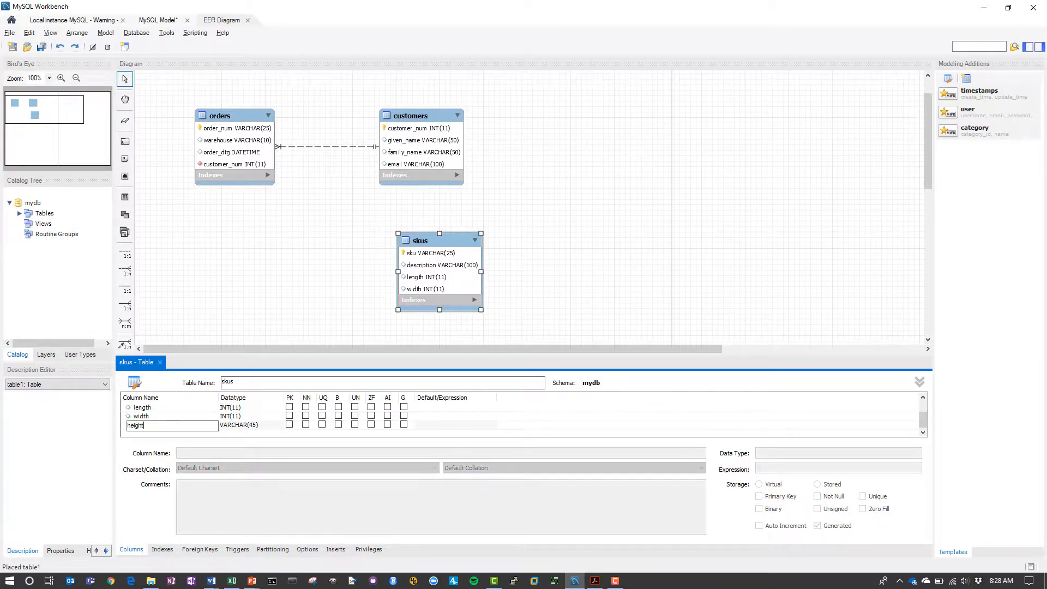
{"action": "type", "text": "ight"}
{"action": "key", "text": "Tab"}
{"action": "type", "text": "int(1"}
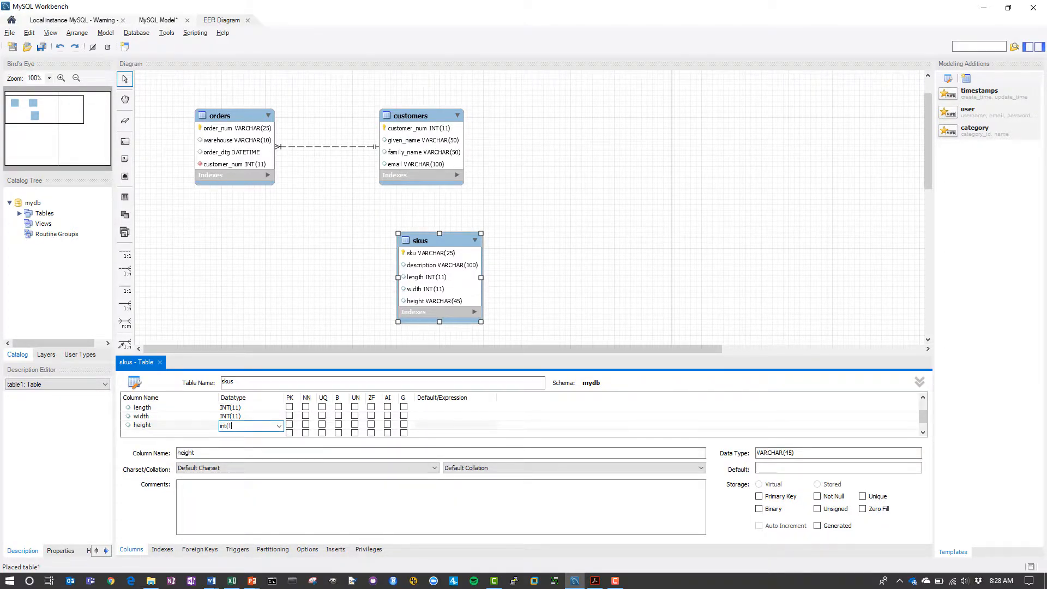
{"action": "key", "text": "Return"}
- Add weight and price columns to the skus table, both with datatype FLOAT
{"action": "type", "text": "weight"}
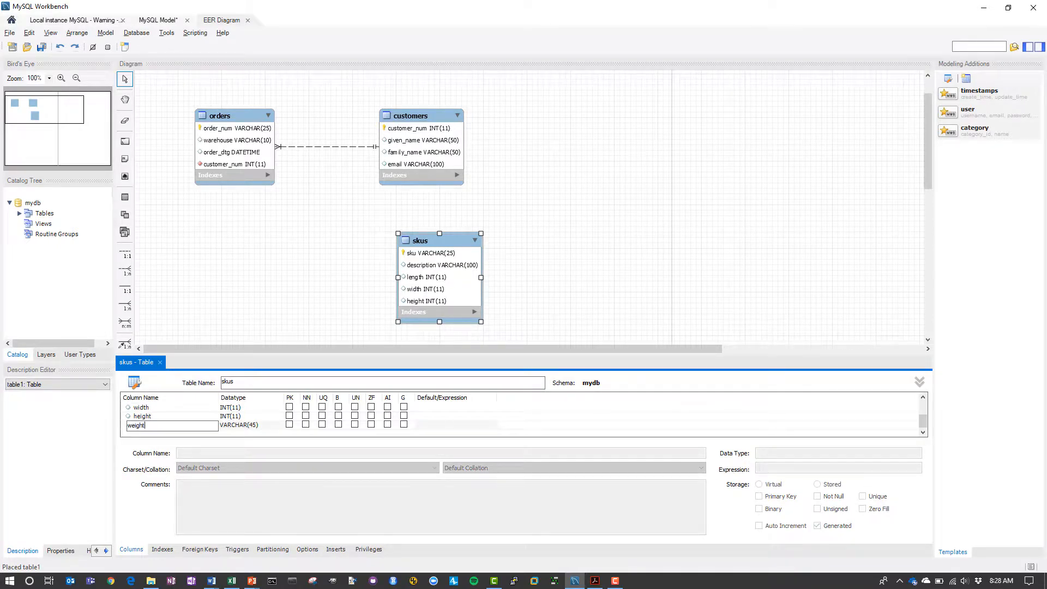
{"action": "key", "text": "Tab"}
{"action": "type", "text": "fl"}
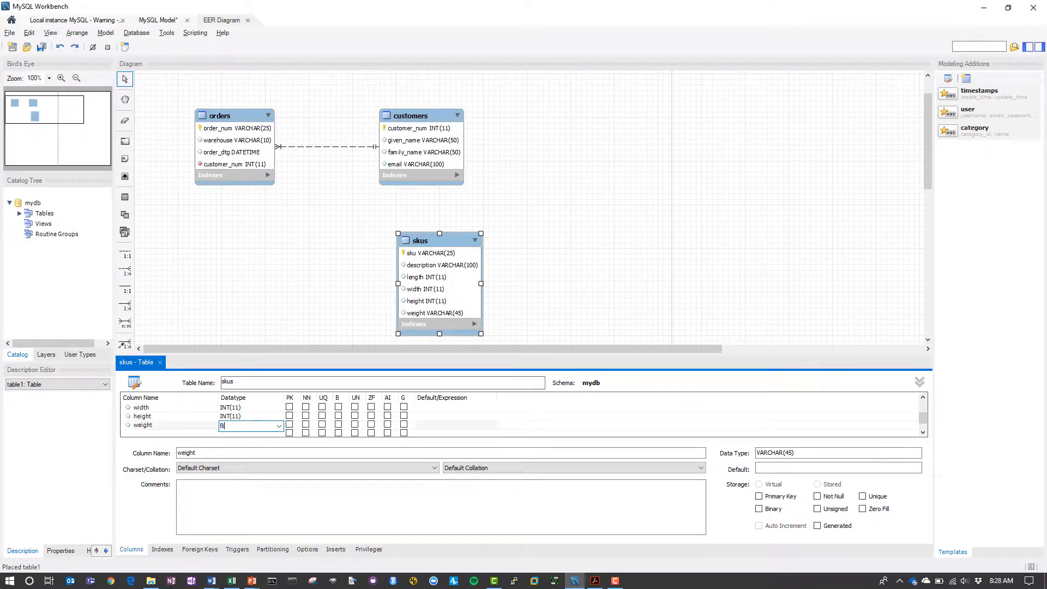
{"action": "key", "text": "Return"}
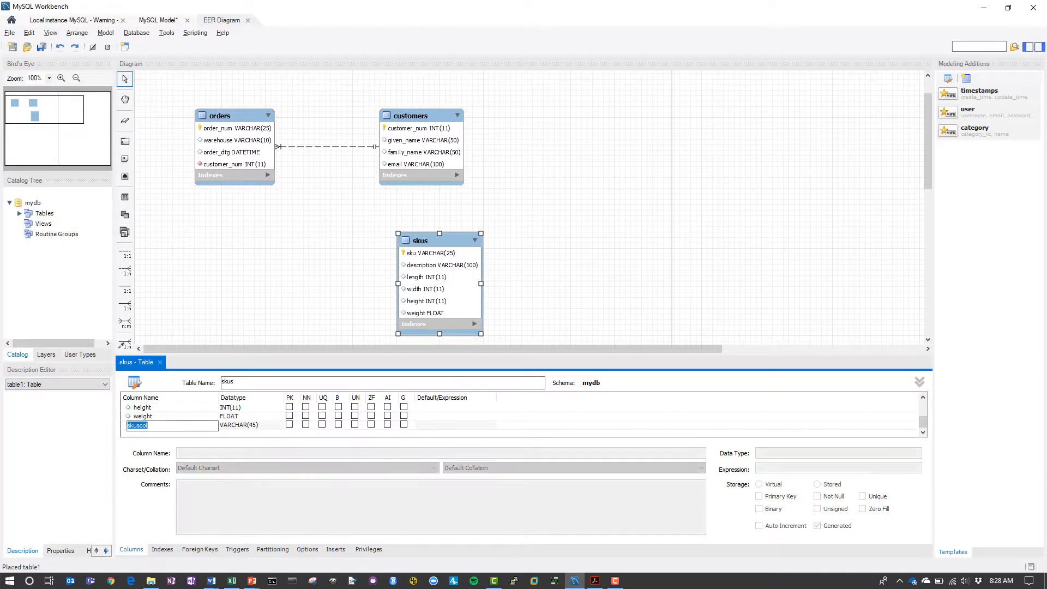
{"action": "type", "text": "price"}
{"action": "key", "text": "Tab"}
{"action": "type", "text": "floa"}
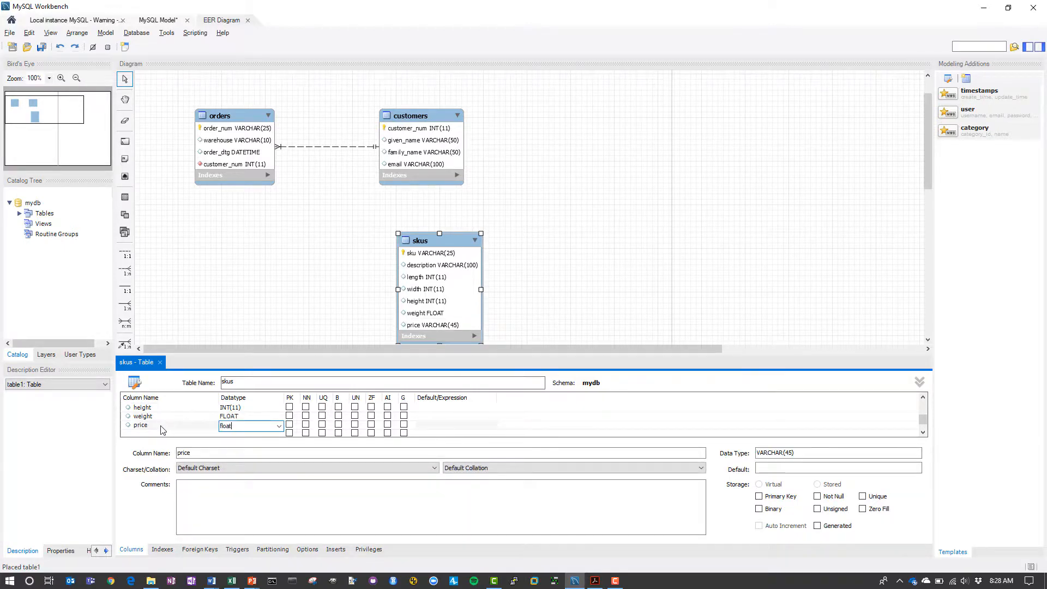
{"action": "key", "text": "Return"}
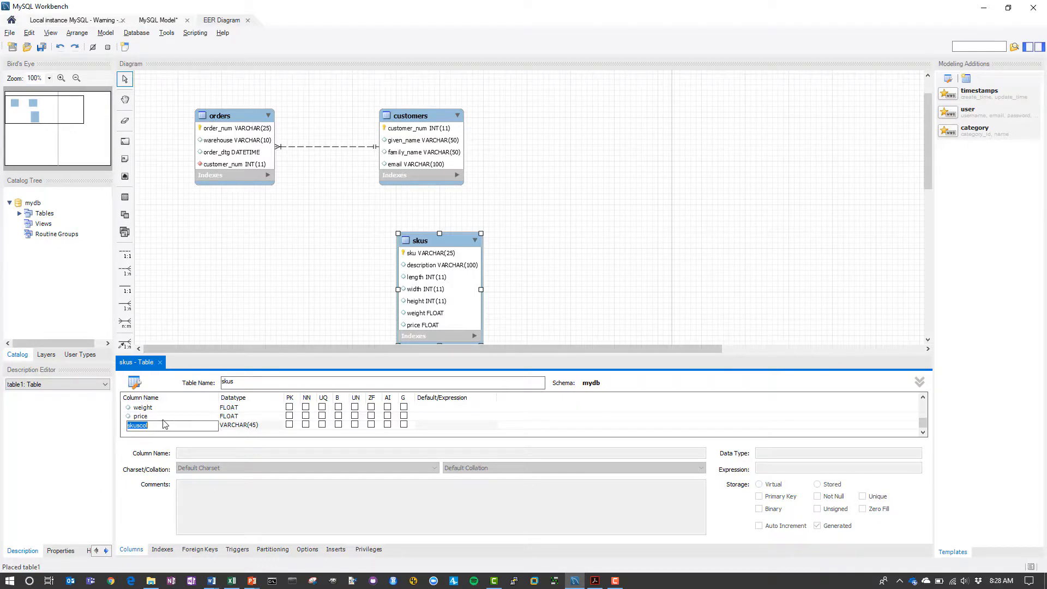
{"action": "key", "text": "Escape"}
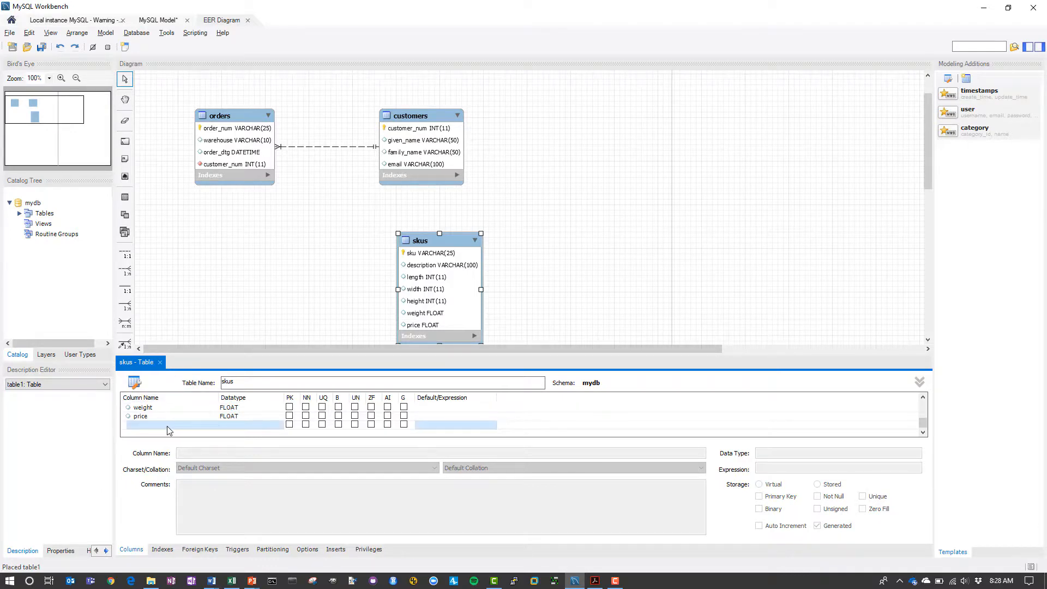
- Move the skus table so that it lines up directly beneath the customers table
{"action": "left_click", "coordinate": [257, 293]}
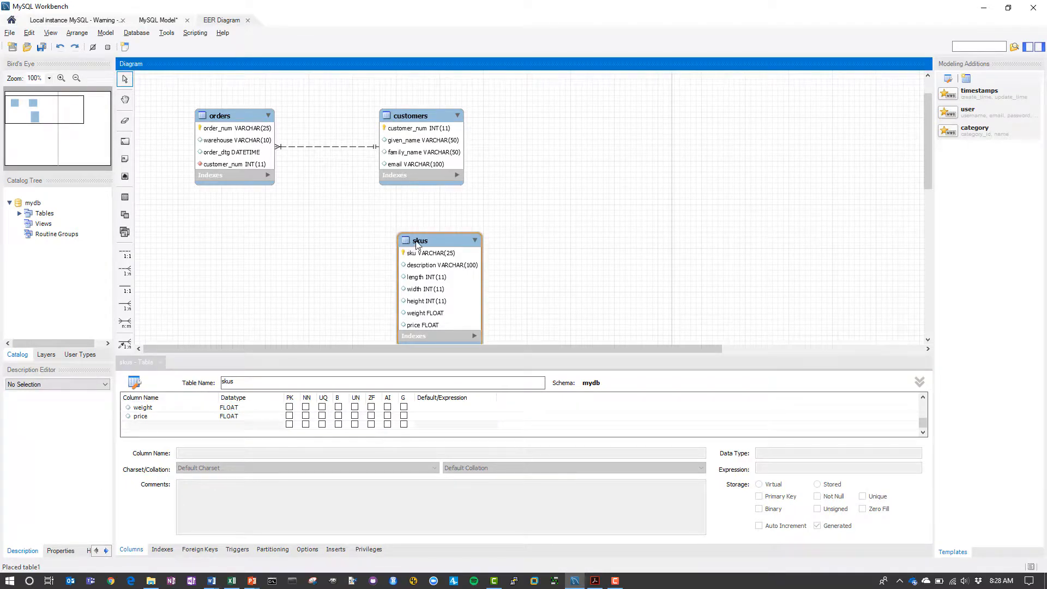
{"action": "left_click_drag", "start_coordinate": [416, 244], "coordinate": [397, 244]}
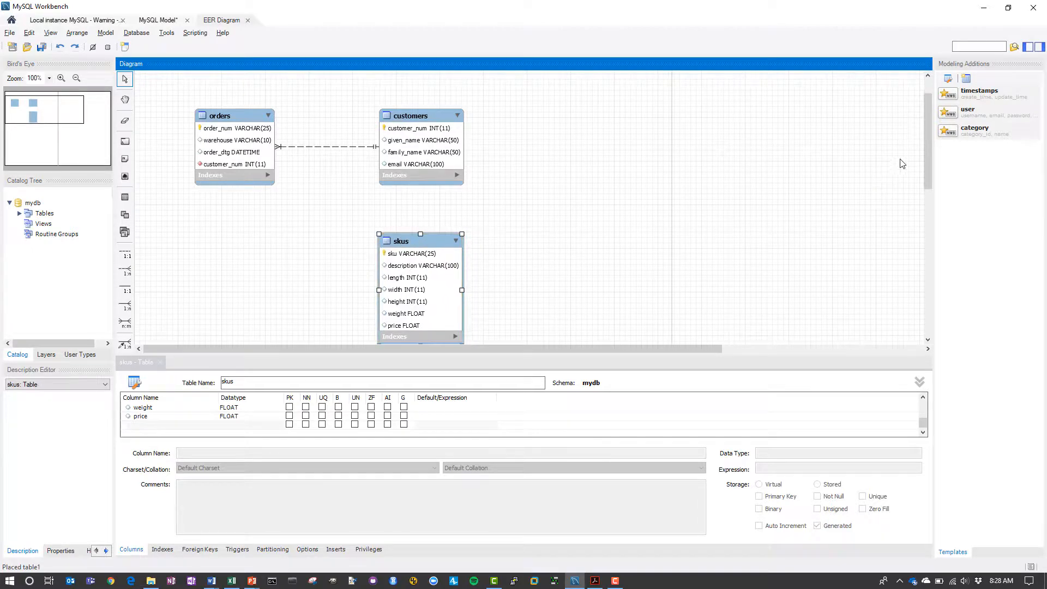
{"action": "left_click_drag", "start_coordinate": [928, 158], "coordinate": [928, 166]}
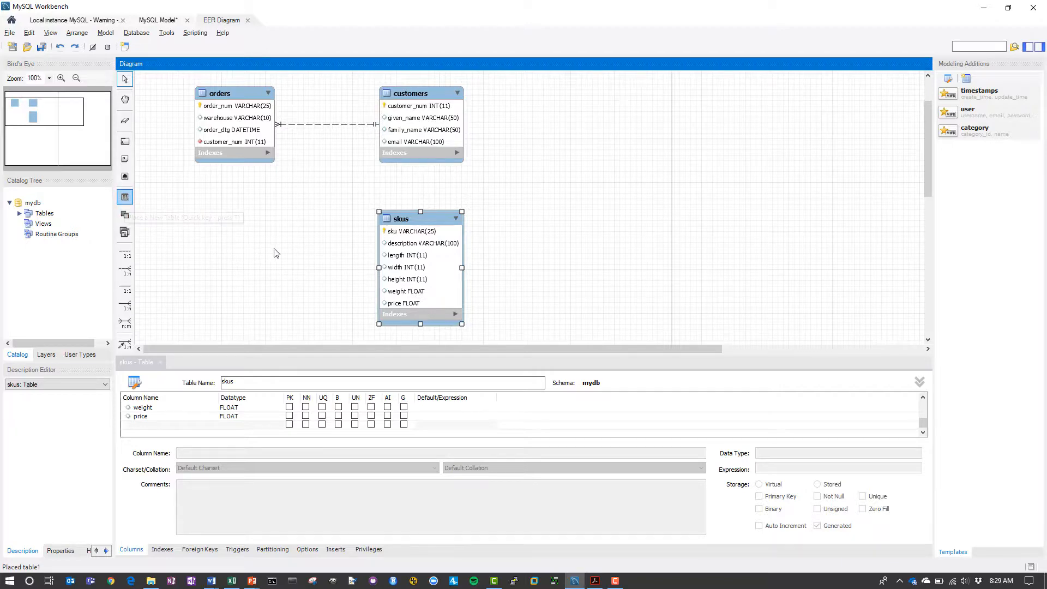
- Place a fourth table below the orders table, name it line_item, and shift it nearer to orders
{"action": "left_click", "coordinate": [219, 244]}
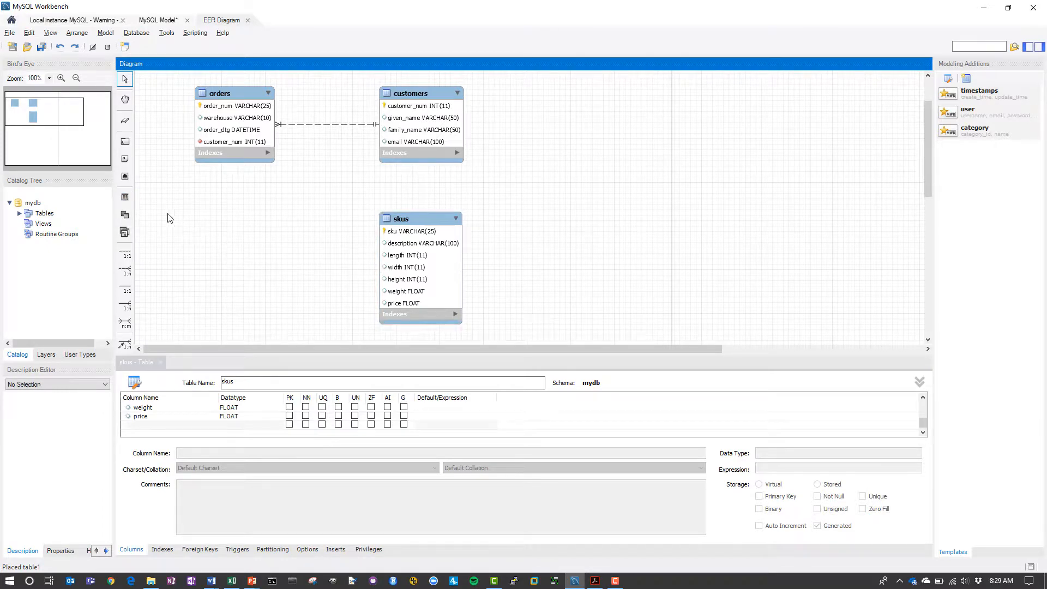
{"action": "left_click", "coordinate": [125, 197]}
{"action": "left_click", "coordinate": [212, 236]}
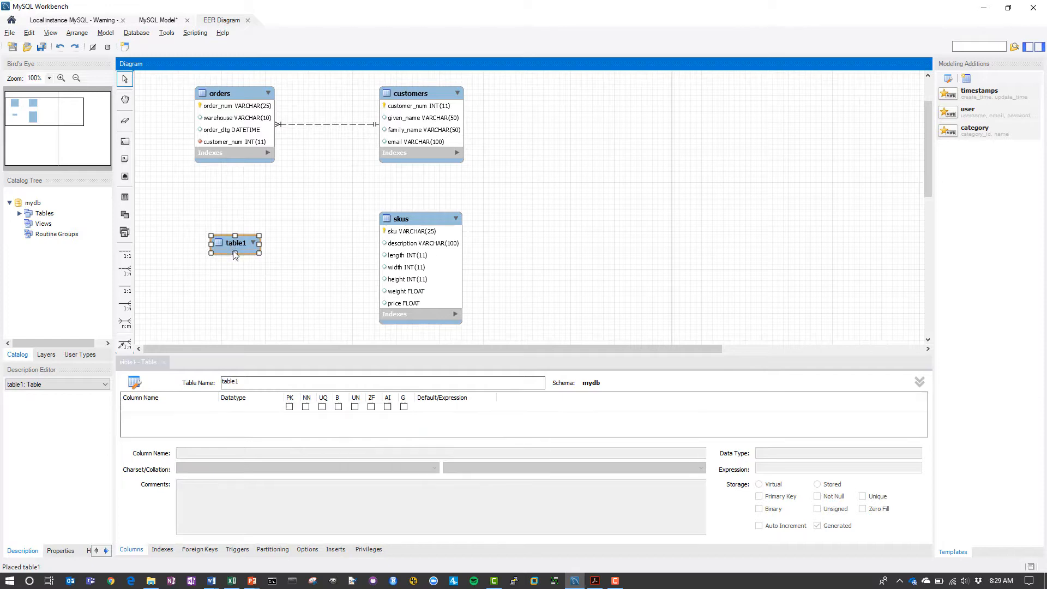
{"action": "left_click", "coordinate": [253, 384]}
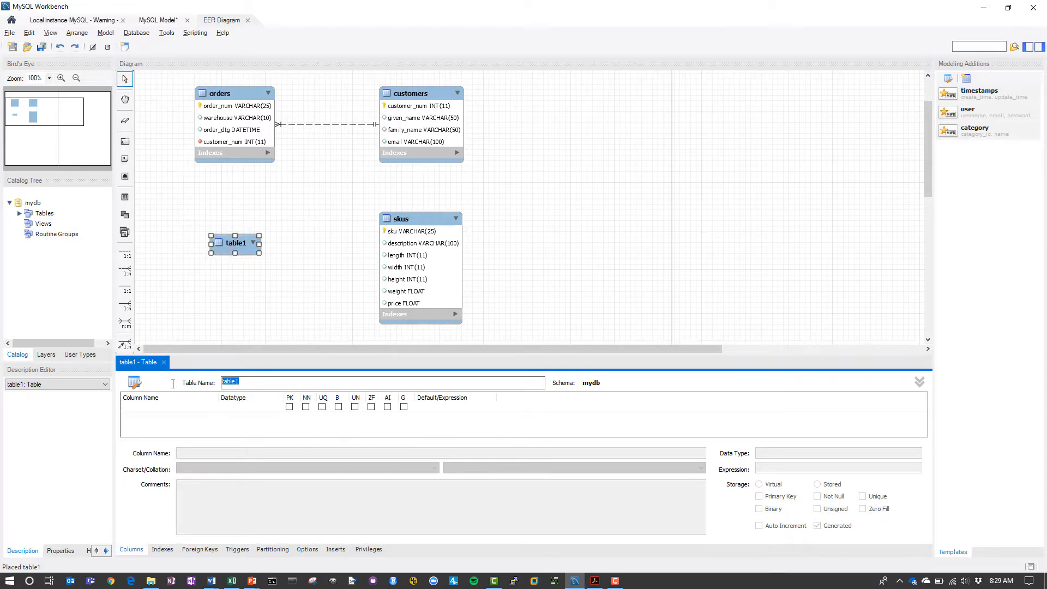
{"action": "type", "text": "line_item"}
{"action": "key", "text": "Return"}
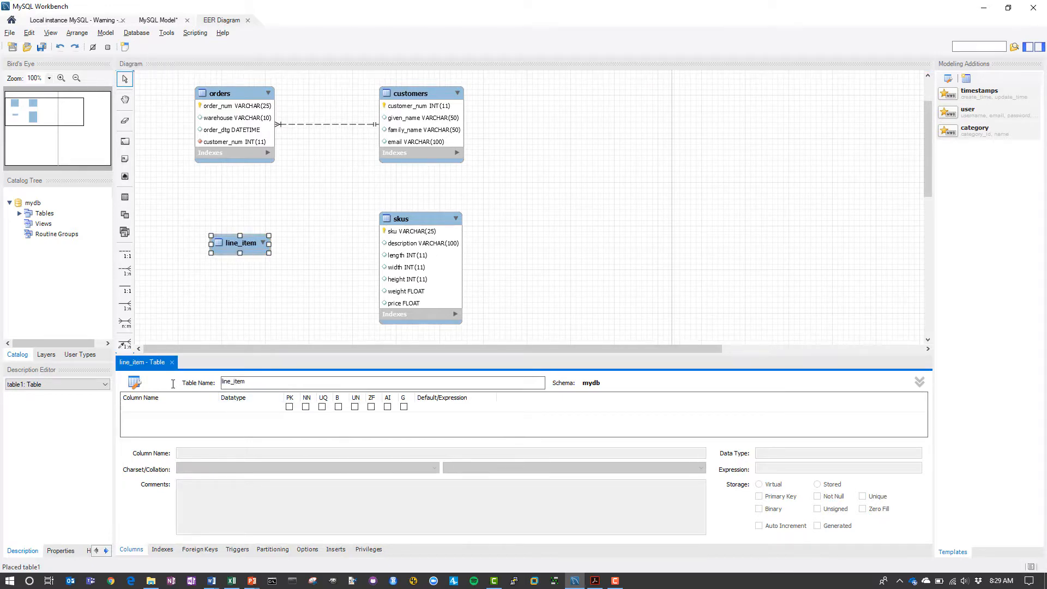
{"action": "left_click", "coordinate": [265, 316]}
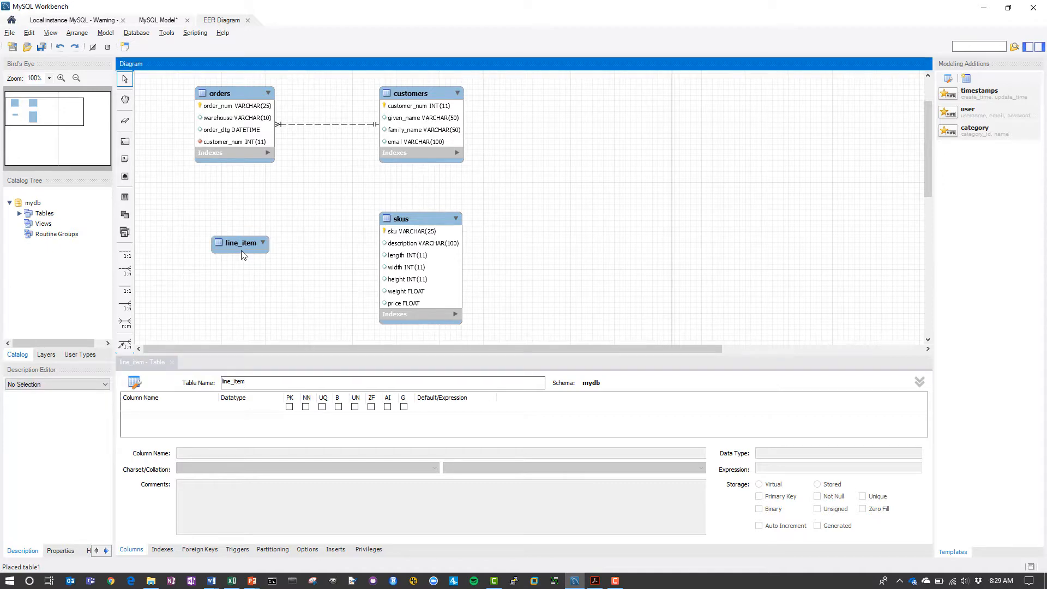
{"action": "left_click", "coordinate": [240, 249]}
- Check the ER Diagram + Table Structure slide, return to MySQL Workbench, and add a 1:n identifying relationship from line_item to the referenced skus table
{"action": "key", "text": "alt+Tab"}
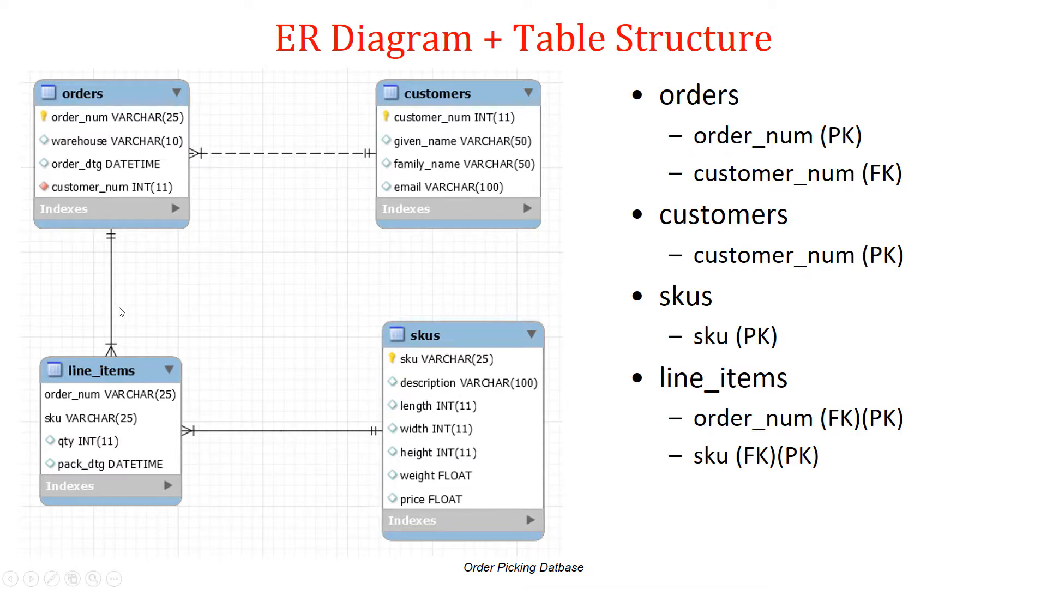
{"action": "key", "text": "alt+Tab"}
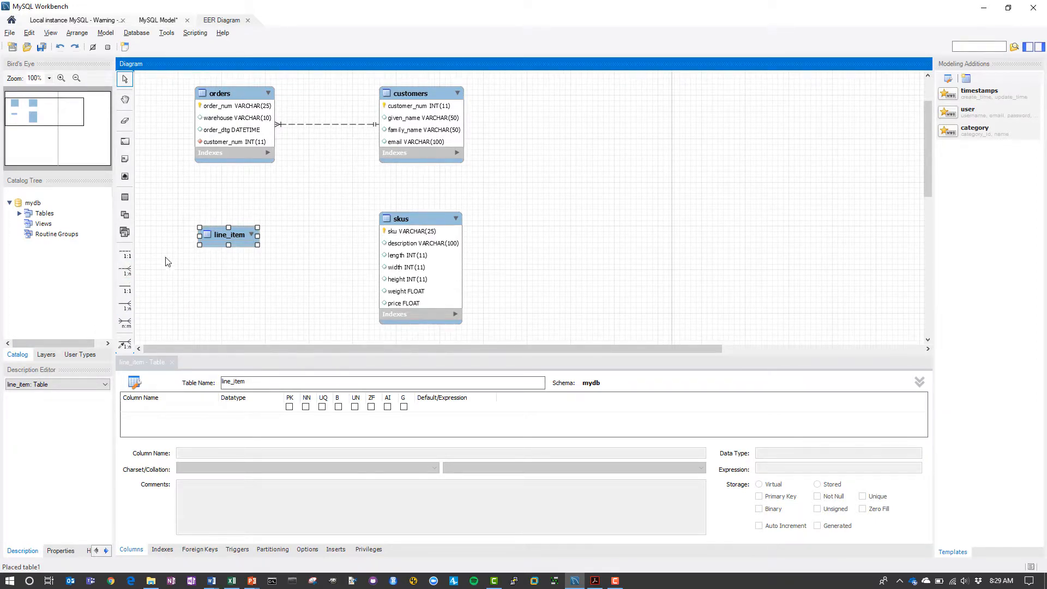
{"action": "left_click", "coordinate": [124, 305]}
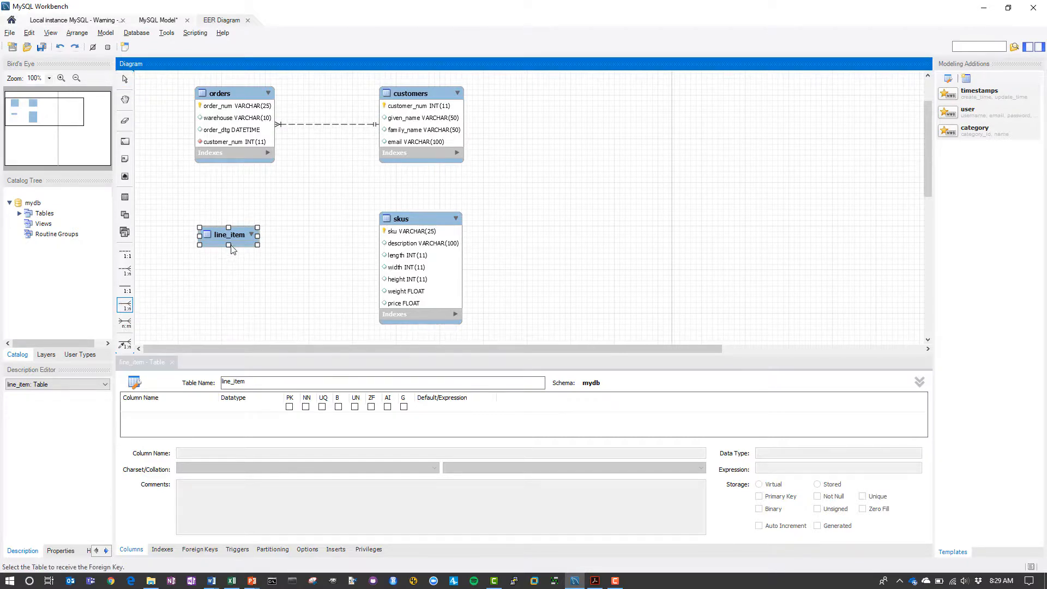
{"action": "left_click", "coordinate": [235, 234]}
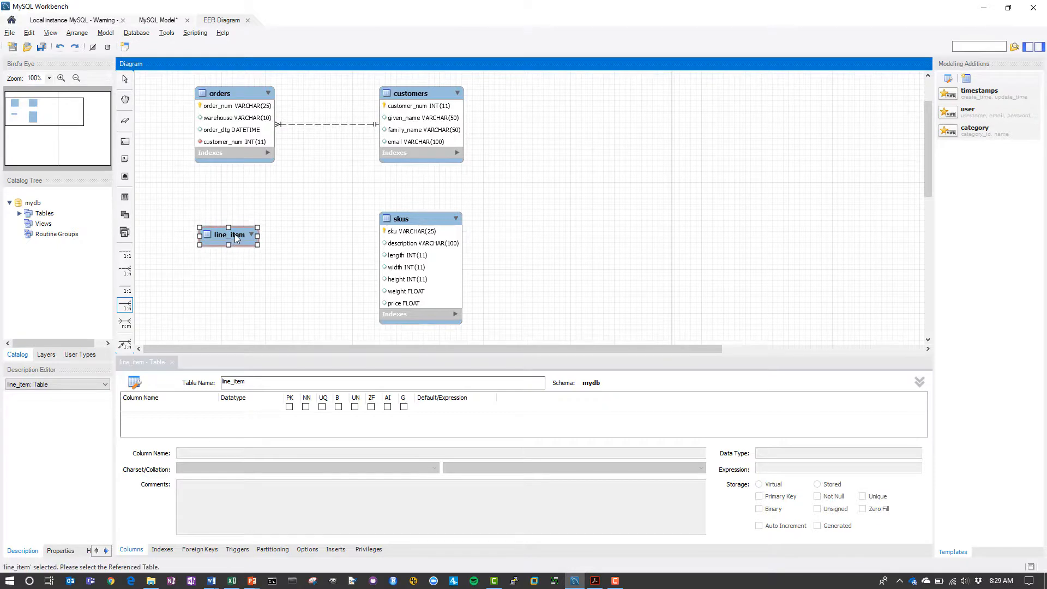
{"action": "left_click", "coordinate": [390, 236]}
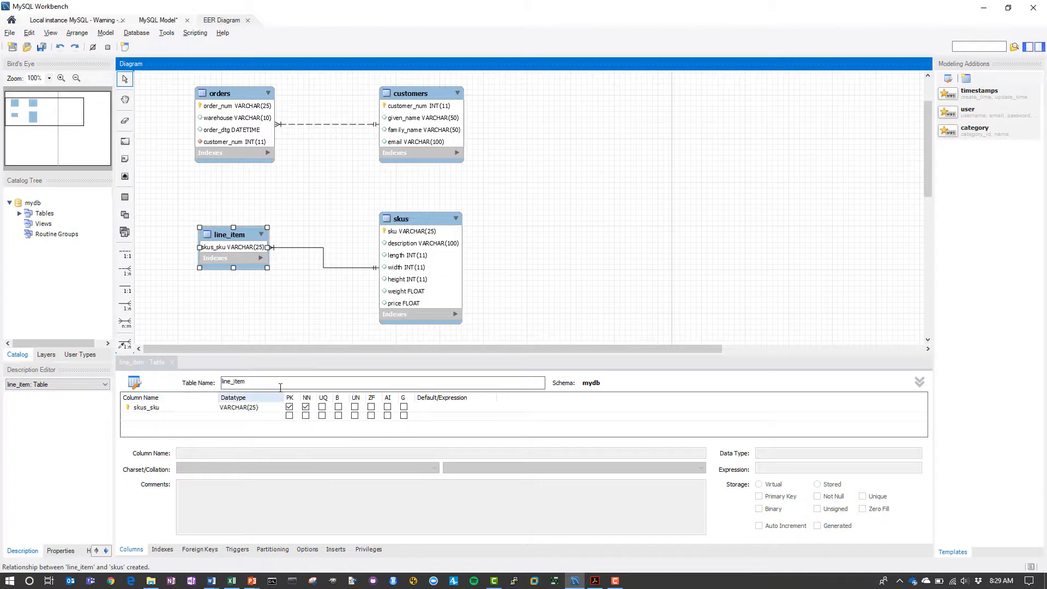
- Add a 1:n identifying relationship from line_item to orders, and reposition line_item and skus so their connector lines run straight
{"action": "left_click", "coordinate": [125, 305]}
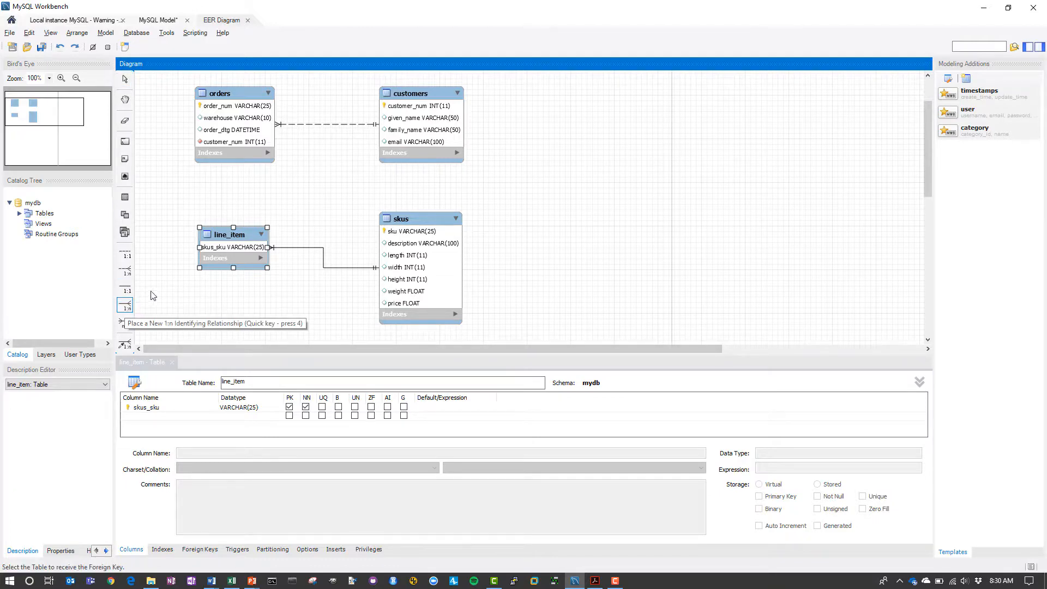
{"action": "left_click", "coordinate": [220, 252]}
{"action": "left_click", "coordinate": [236, 131]}
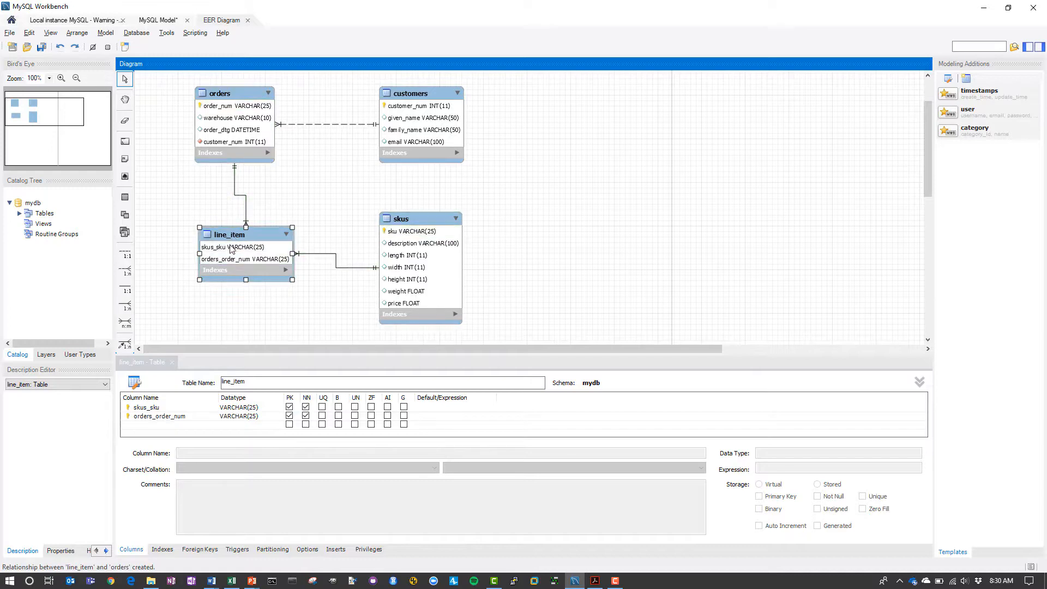
{"action": "left_click_drag", "start_coordinate": [227, 242], "coordinate": [217, 244]}
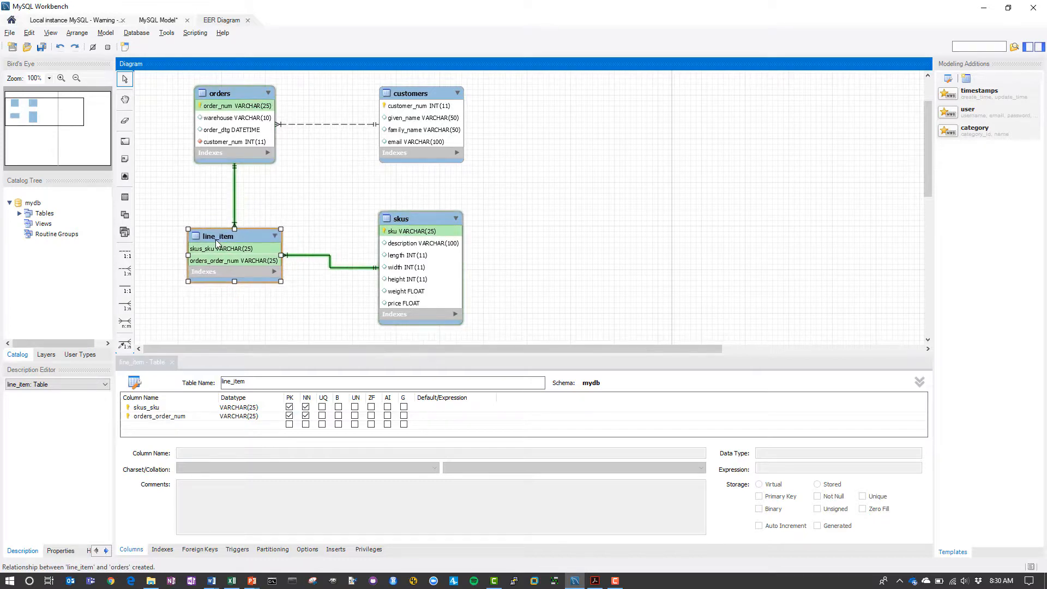
{"action": "left_click_drag", "start_coordinate": [412, 222], "coordinate": [413, 208]}
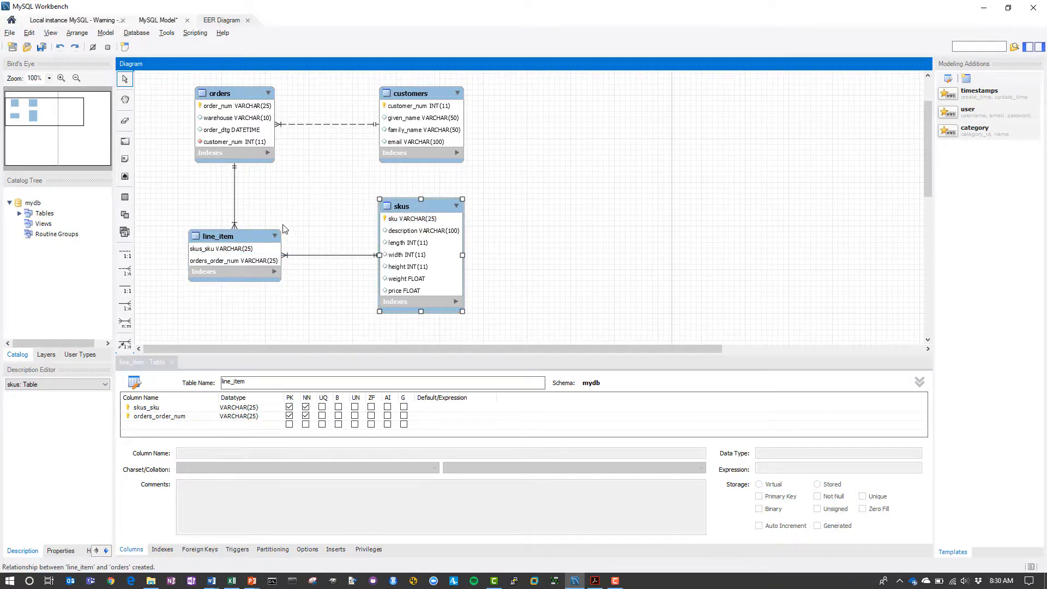
- Rename the skus_sku column of the line_item table to sku
{"action": "left_click", "coordinate": [240, 239]}
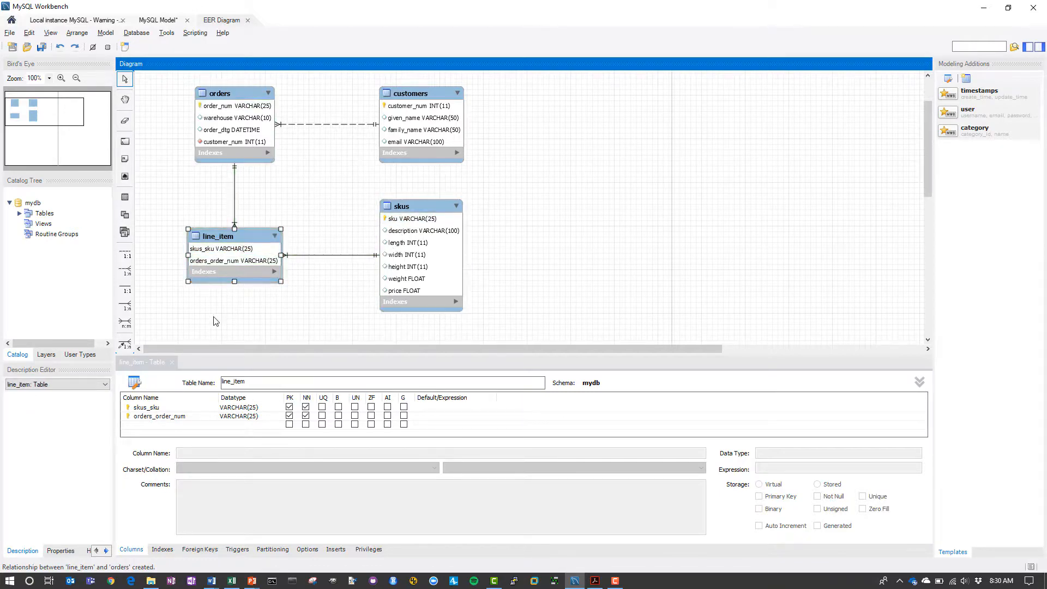
{"action": "left_click", "coordinate": [151, 408]}
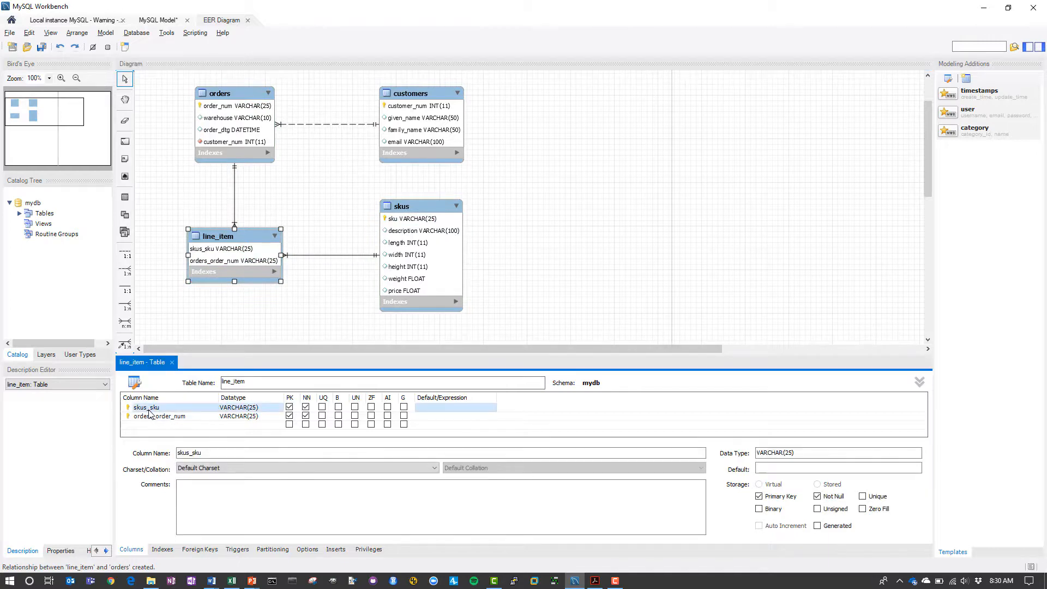
{"action": "left_click", "coordinate": [150, 408]}
{"action": "key", "text": "Home"}
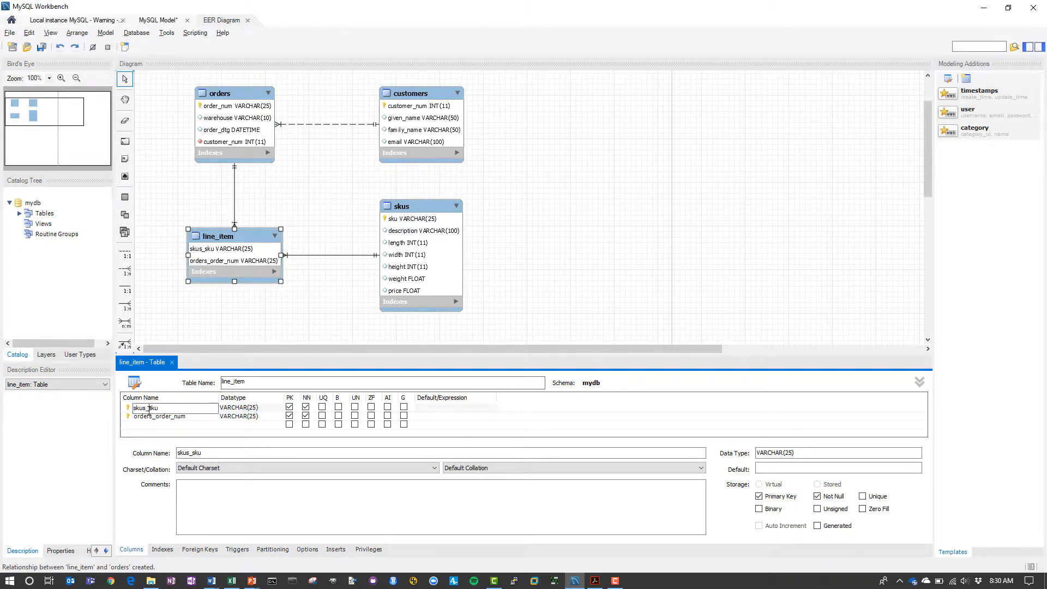
{"action": "key", "text": "Delete"}
{"action": "key", "text": "Delete"}
{"action": "key", "text": "Delete"}
{"action": "key", "text": "Delete"}
{"action": "key", "text": "Delete"}
{"action": "key", "text": "Tab"}
- Rename the orders_order_num column of the line_item table to order_num
{"action": "left_click", "coordinate": [162, 418]}
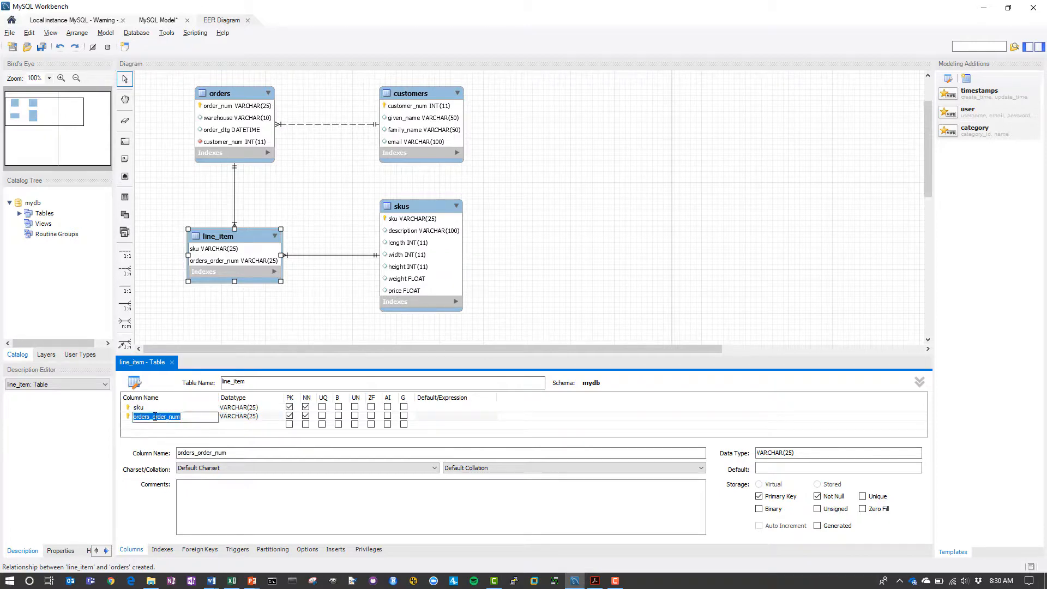
{"action": "key", "text": "Home"}
{"action": "key", "text": "Delete"}
{"action": "key", "text": "Delete"}
{"action": "key", "text": "Delete"}
{"action": "key", "text": "Delete"}
{"action": "key", "text": "Delete"}
{"action": "key", "text": "Delete"}
{"action": "key", "text": "Delete"}
{"action": "key", "text": "BackSpace"}
{"action": "key", "text": "BackSpace"}
- Add a qty column with datatype INT(11) to the line_item table
{"action": "left_click", "coordinate": [146, 425]}
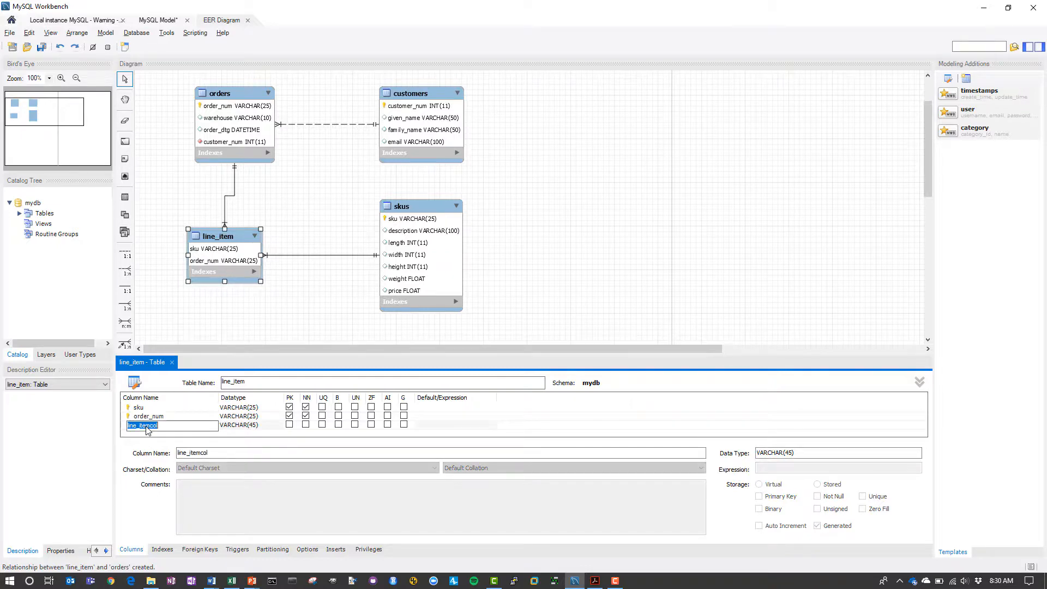
{"action": "type", "text": "quy"}
{"action": "key", "text": "Tab"}
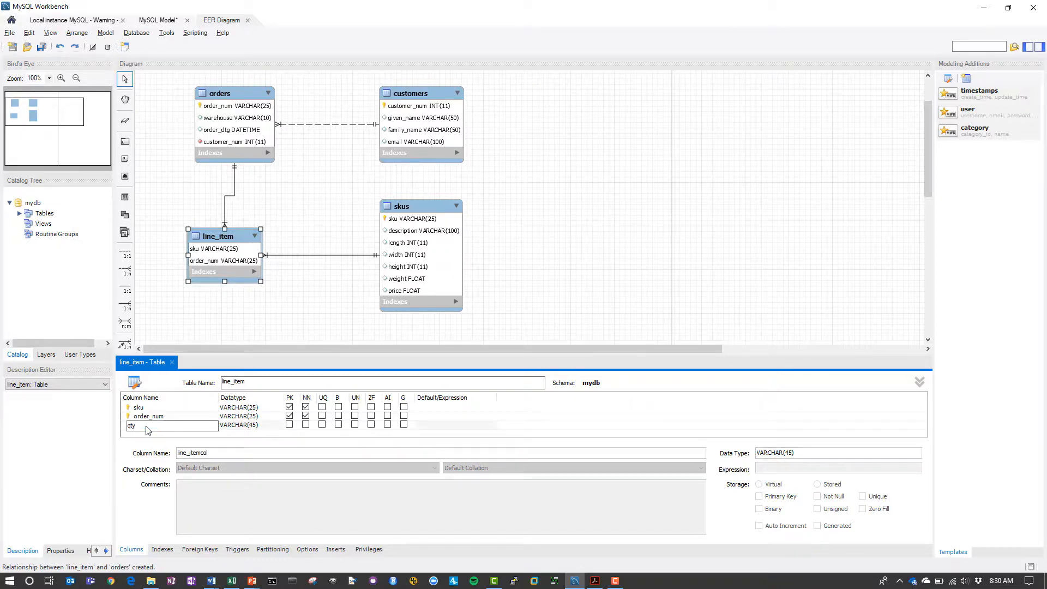
{"action": "type", "text": "int(11"}
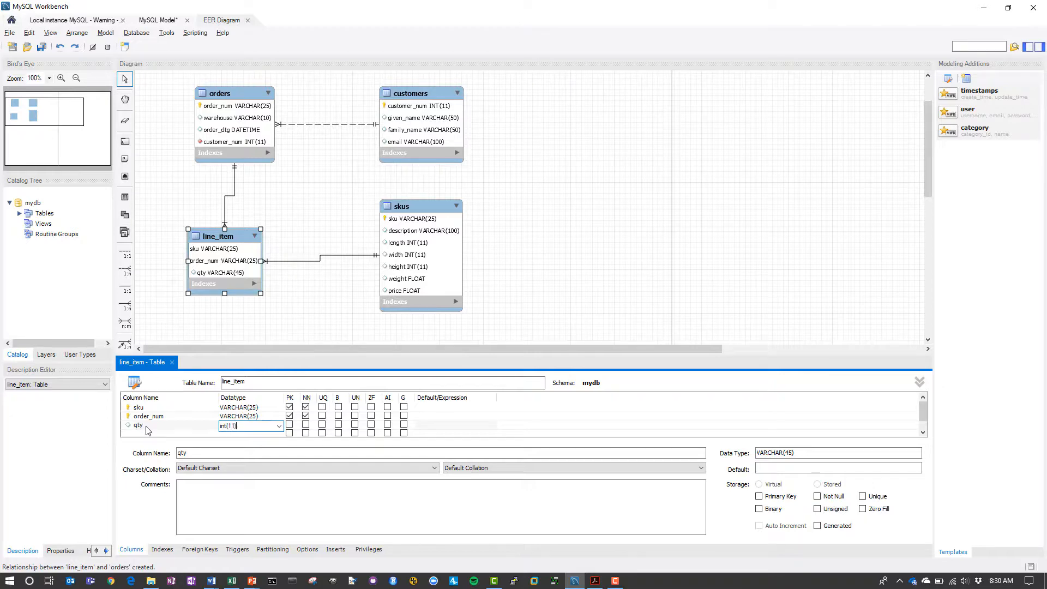
{"action": "key", "text": "Tab"}
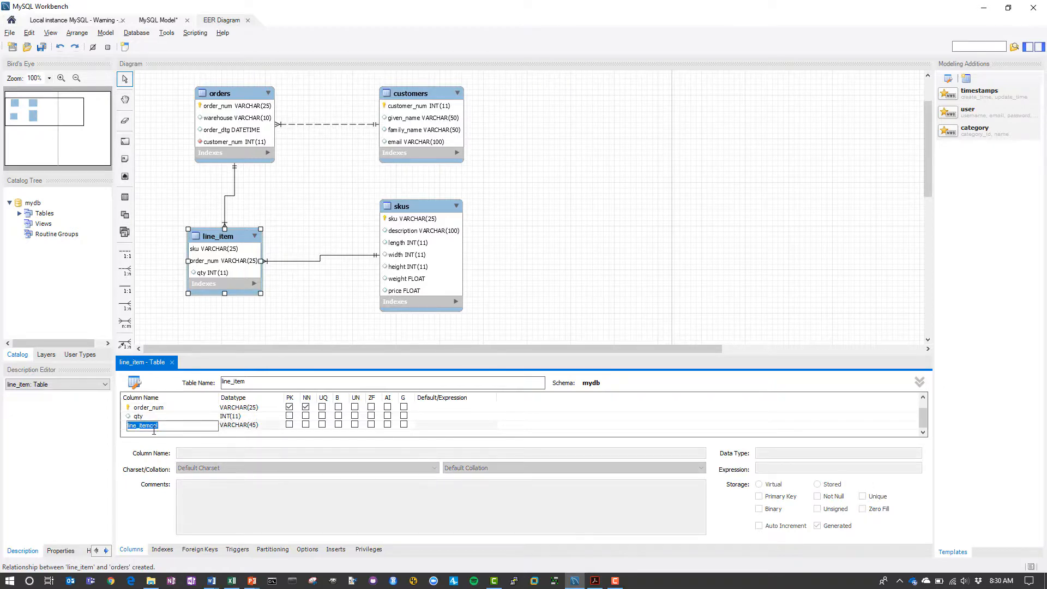
- Add a pack_dtg column with datatype DATETIME to the line_item table, leaving the next column row empty
{"action": "type", "text": "pack_dtg"}
{"action": "key", "text": "Tab"}
{"action": "type", "text": "da"}
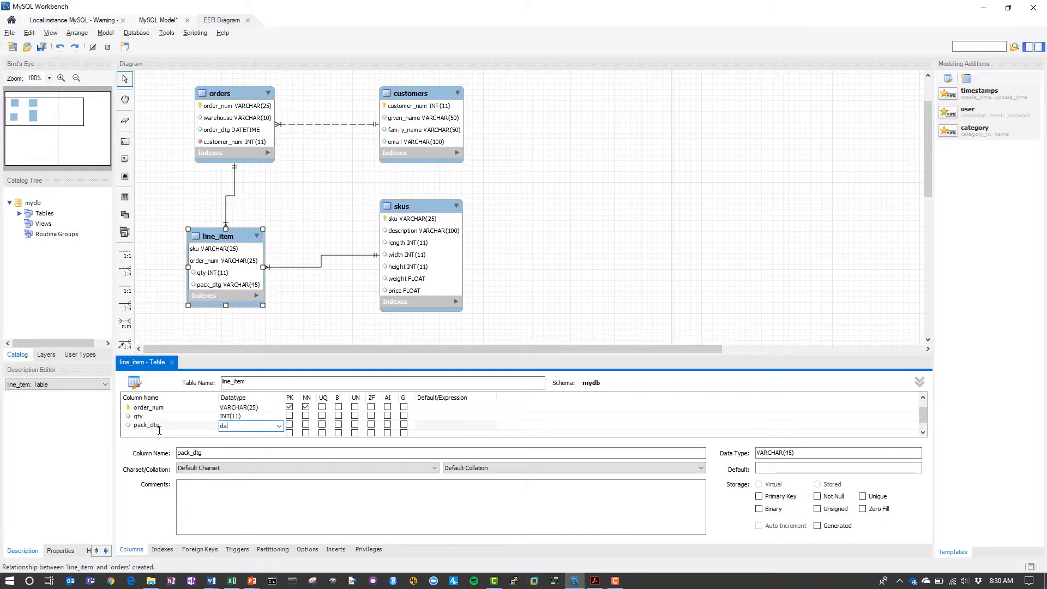
{"action": "type", "text": "tetime"}
{"action": "key", "text": "Tab"}
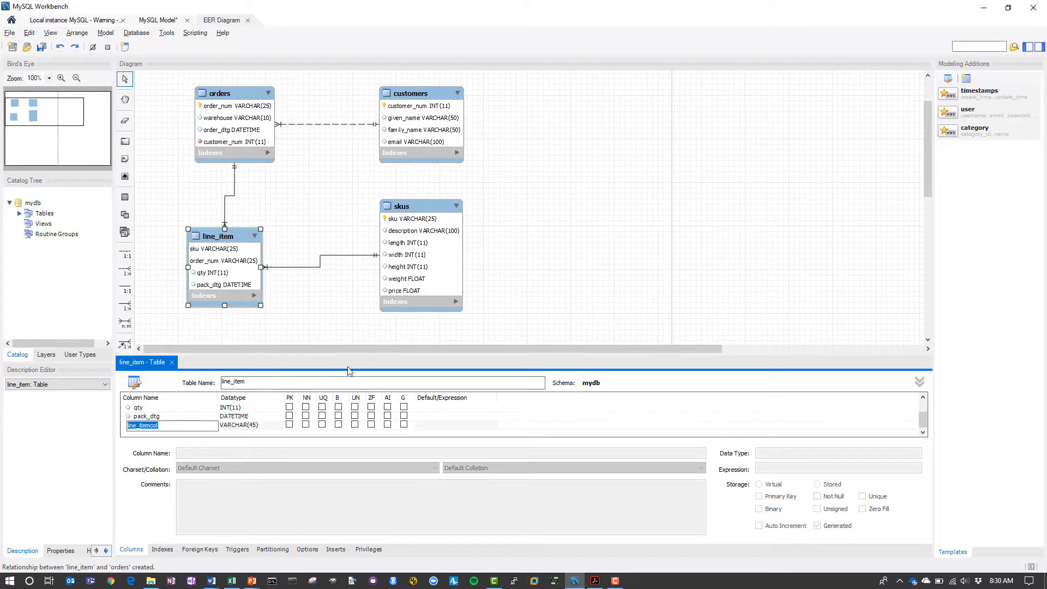
{"action": "left_click", "coordinate": [226, 430]}
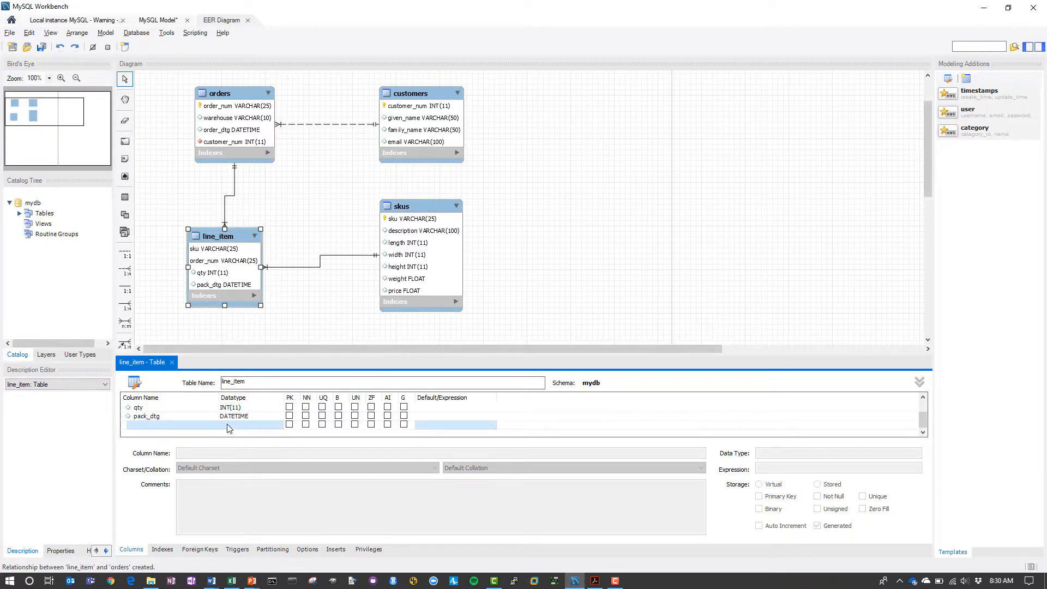
- Nudge the skus, line_item and orders tables in the diagram so that their connector lines run straight
{"action": "left_click_drag", "start_coordinate": [421, 206], "coordinate": [425, 213]}
{"action": "left_click", "coordinate": [505, 222]}
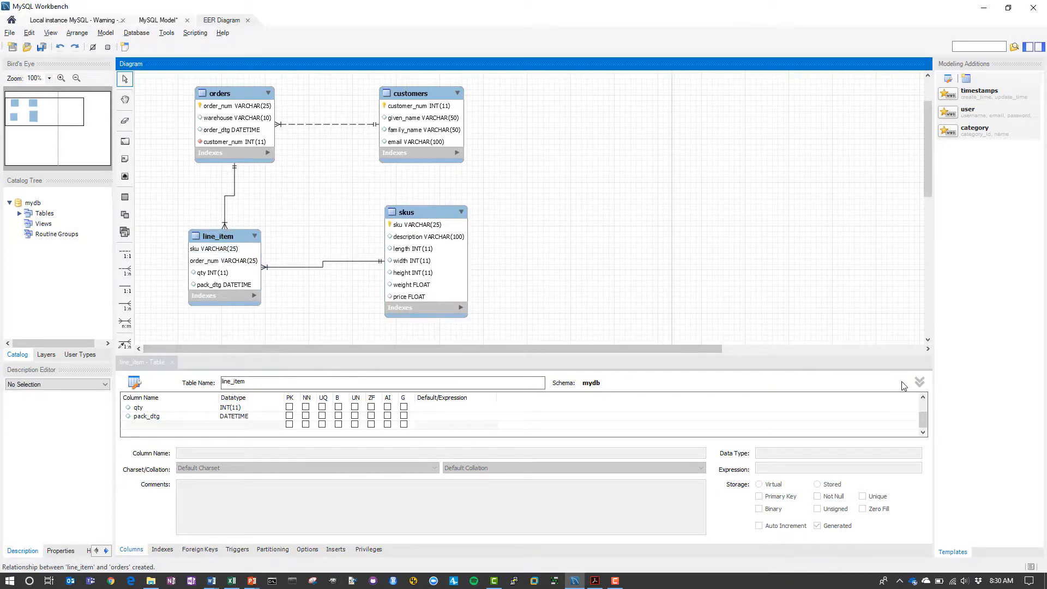
{"action": "left_click", "coordinate": [919, 381]}
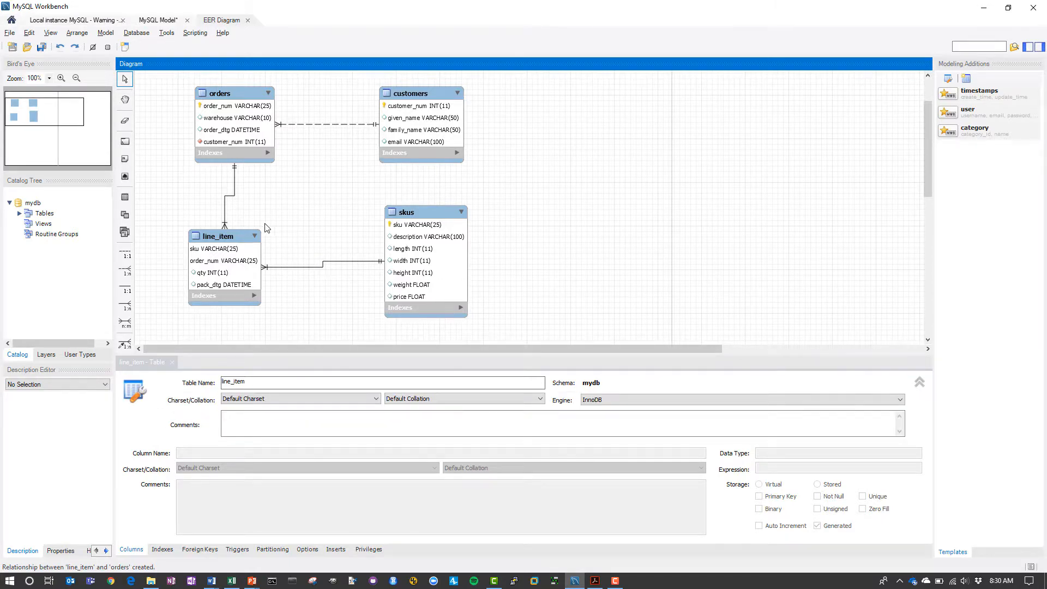
{"action": "left_click_drag", "start_coordinate": [218, 237], "coordinate": [227, 236]}
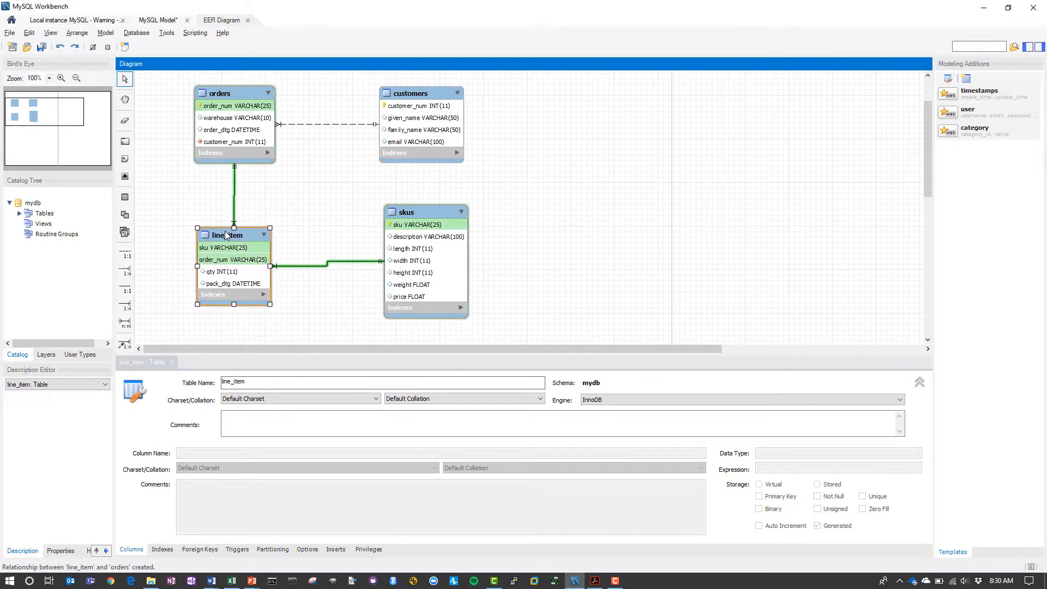
{"action": "left_click_drag", "start_coordinate": [438, 209], "coordinate": [435, 212]}
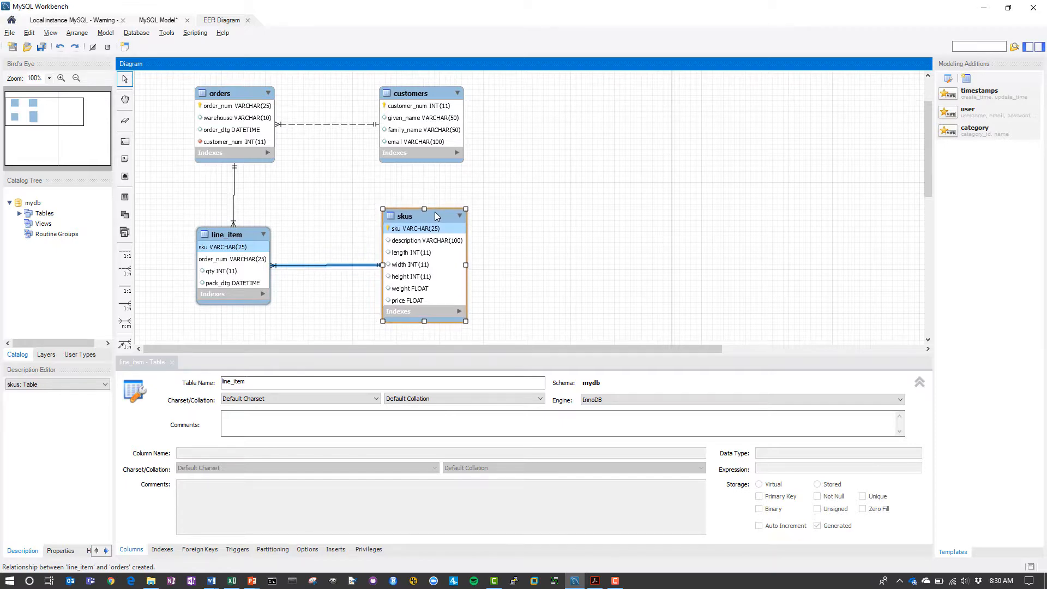
{"action": "left_click", "coordinate": [221, 84]}
{"action": "left_click", "coordinate": [222, 90]}
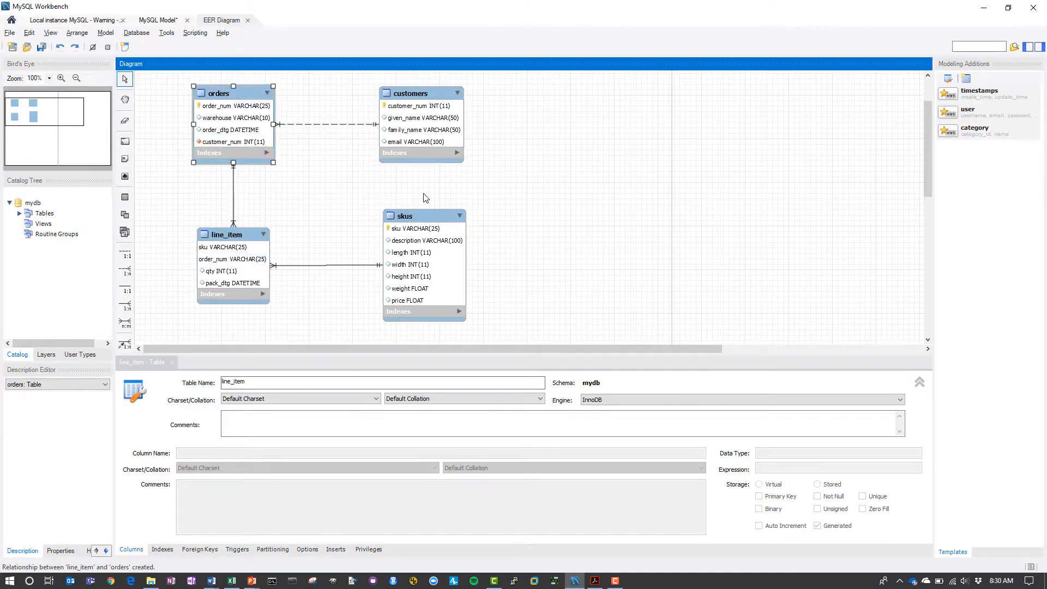
{"action": "left_click_drag", "start_coordinate": [425, 214], "coordinate": [427, 215]}
{"action": "left_click", "coordinate": [566, 247]}
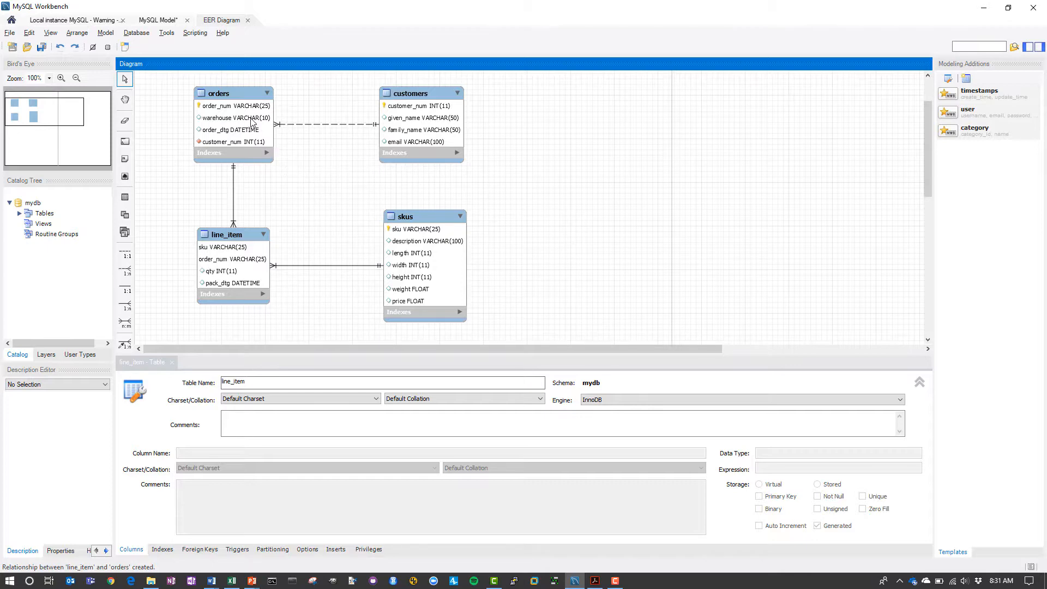
- Return to the model overview and save the model as sample in the Order Picking data folder
{"action": "left_click", "coordinate": [309, 129]}
{"action": "left_click", "coordinate": [160, 22]}
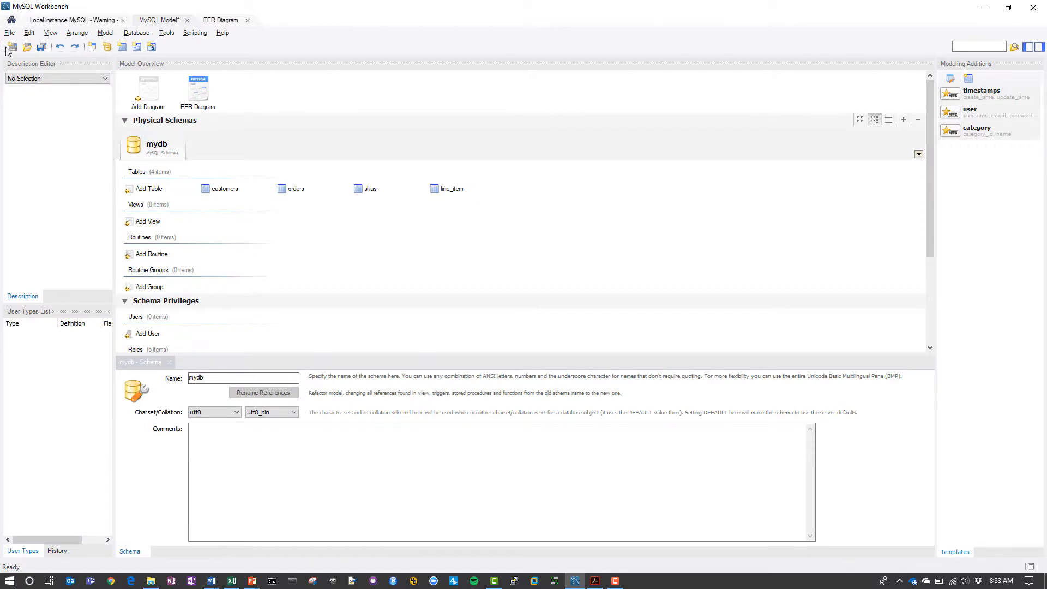
{"action": "left_click", "coordinate": [42, 48]}
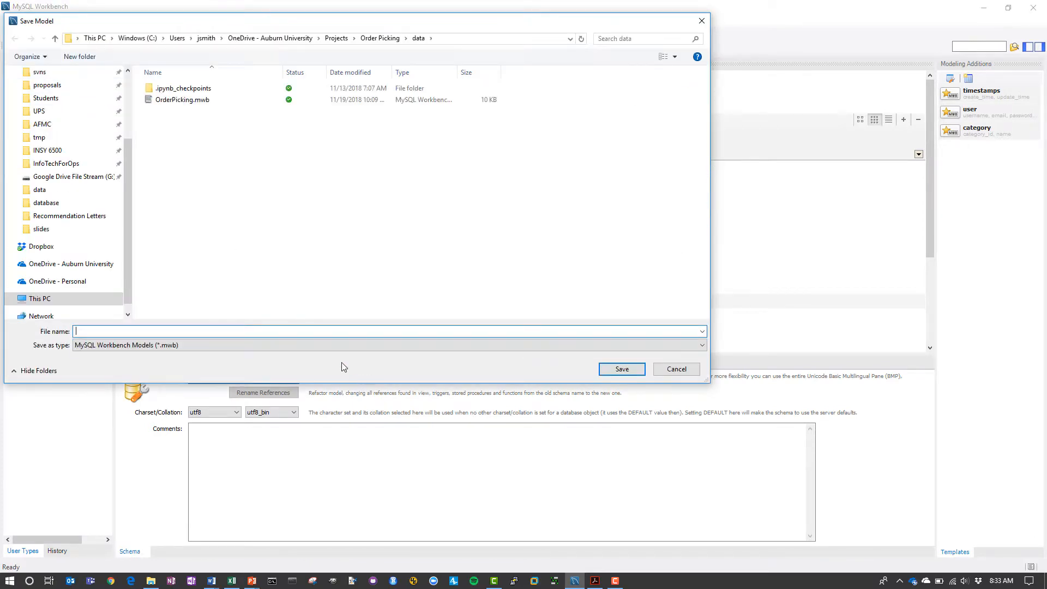
{"action": "type", "text": "sample"}
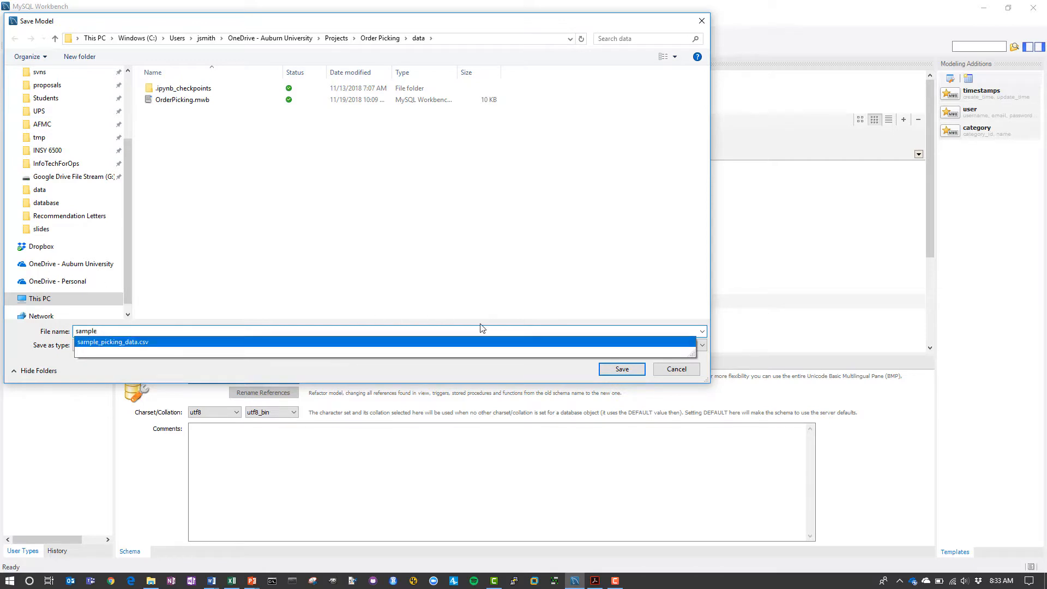
{"action": "left_click", "coordinate": [622, 369]}
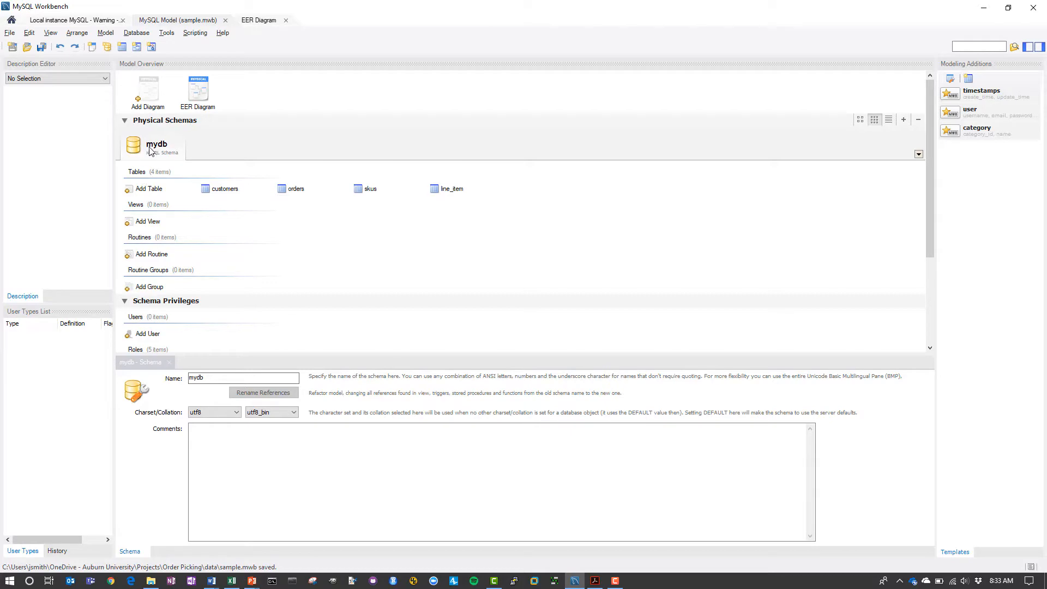
- Check the EER diagram of the saved model and return to the model overview
{"action": "left_click", "coordinate": [195, 94]}
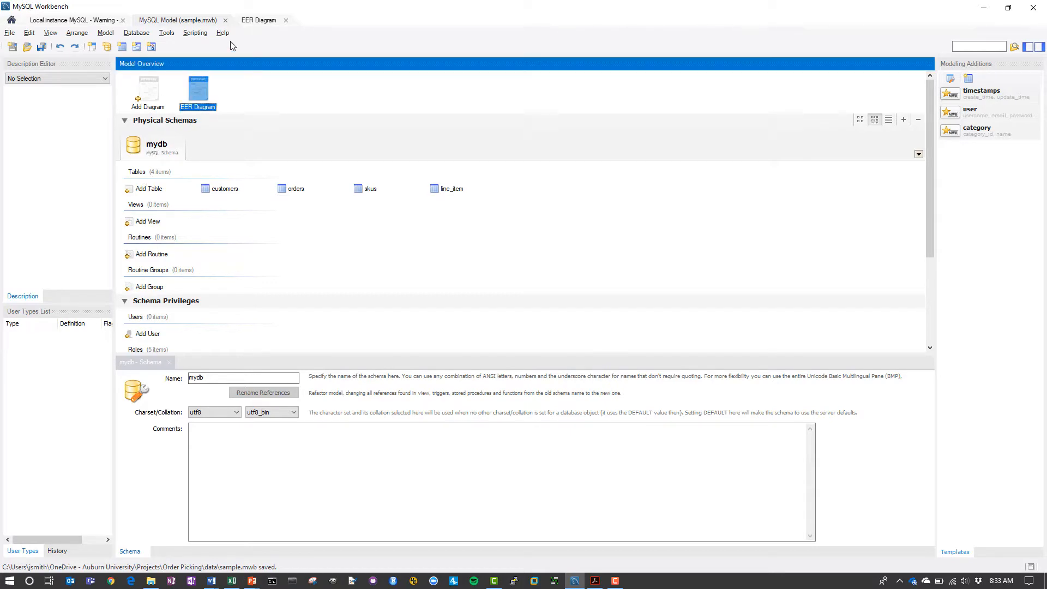
{"action": "left_click", "coordinate": [259, 20]}
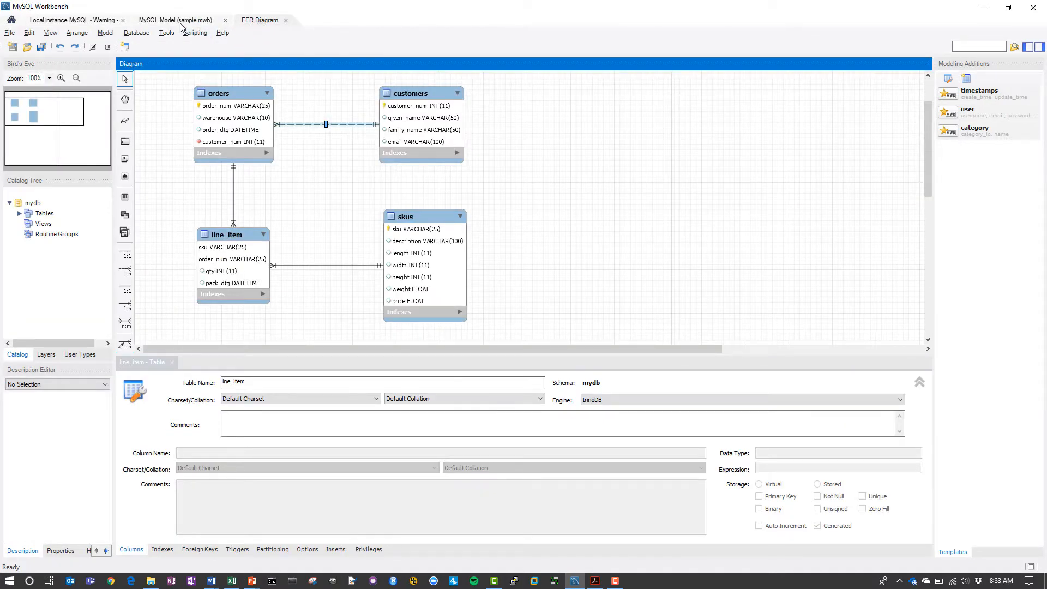
{"action": "left_click", "coordinate": [183, 20]}
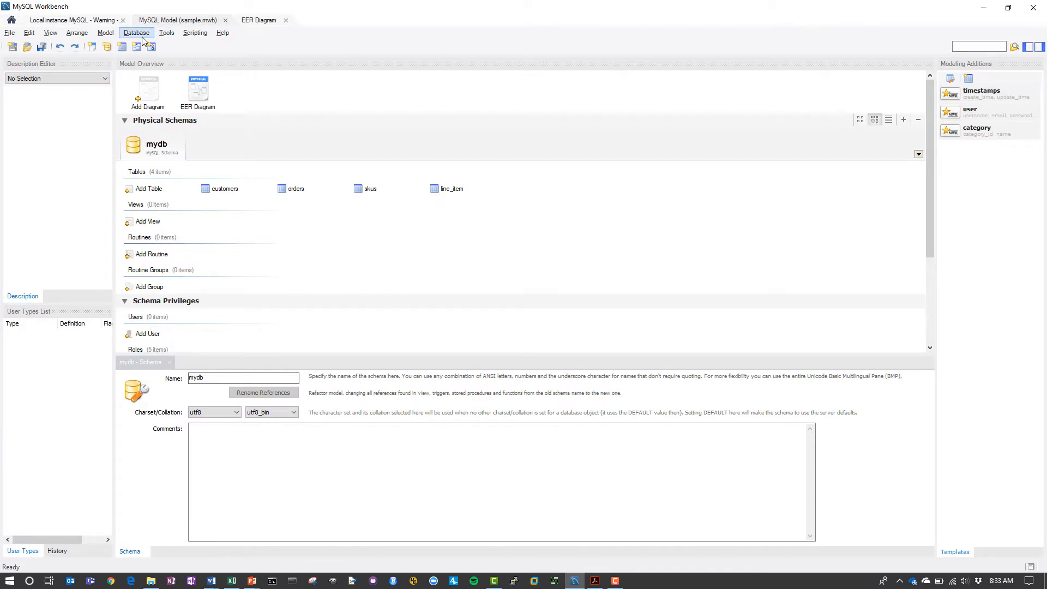
- Start forward engineering the model to a database, using the stored Local instance MySQL connection with its existing parameters
{"action": "left_click", "coordinate": [143, 40]}
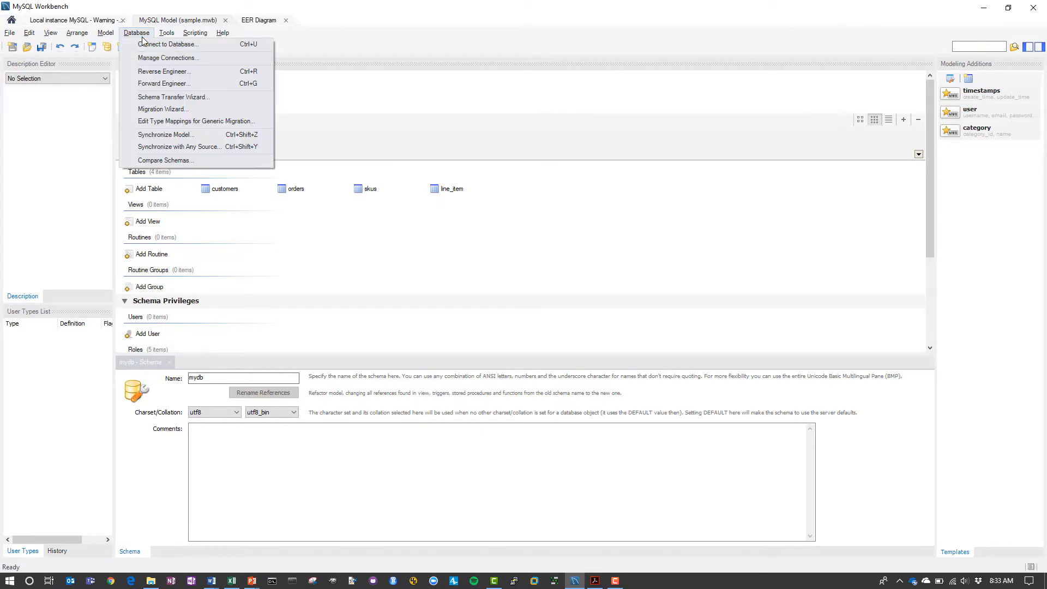
{"action": "left_click", "coordinate": [154, 86]}
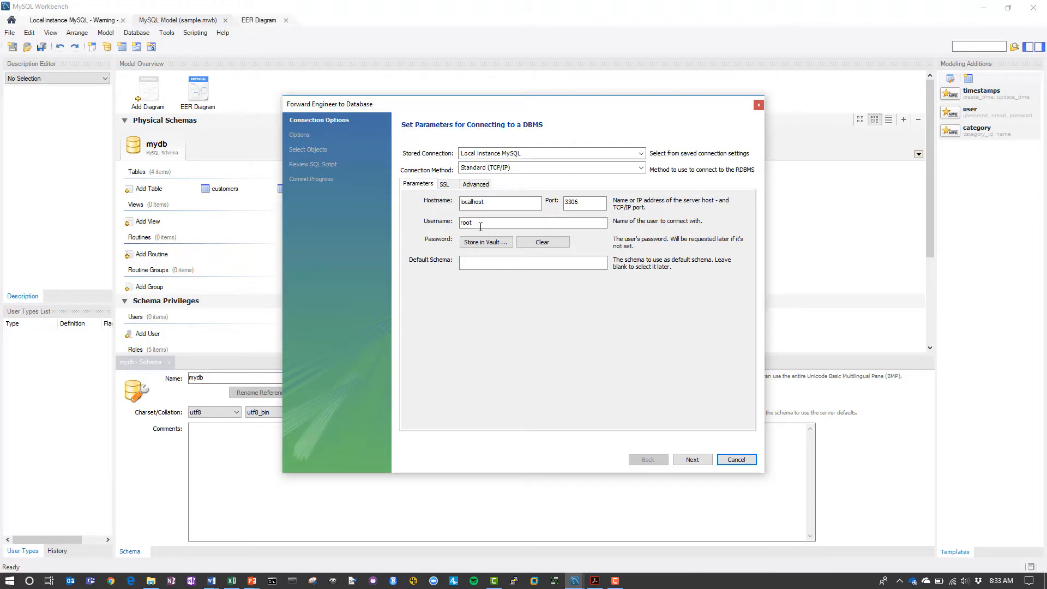
{"action": "left_click", "coordinate": [692, 460]}
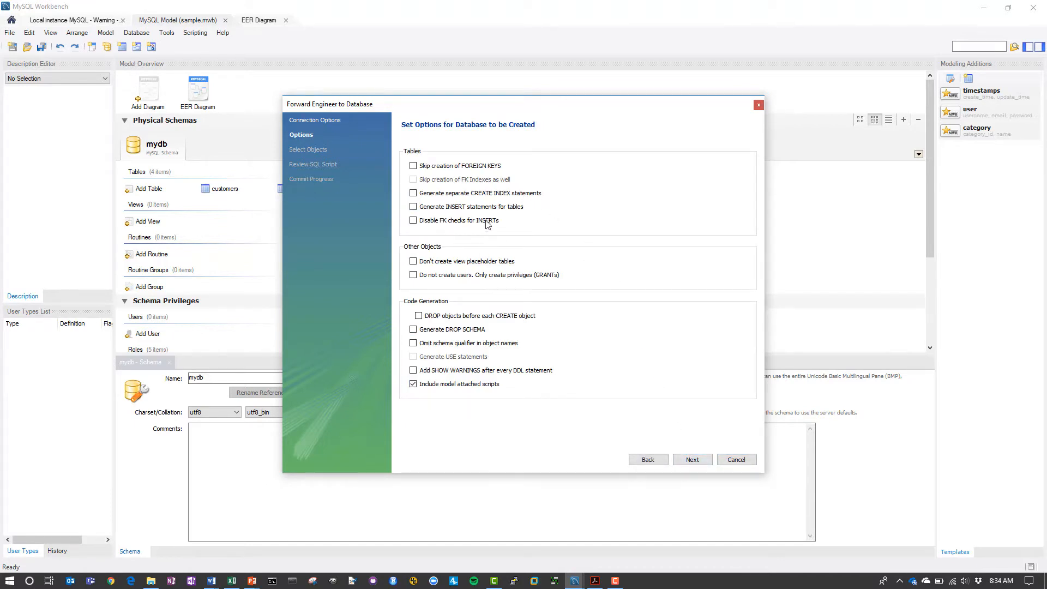
- Enable skipping foreign key creation, disabling FK checks for INSERTs, DROP objects before each CREATE object, and Generate DROP SCHEMA, and accept the options
{"action": "left_click", "coordinate": [414, 165]}
{"action": "left_click", "coordinate": [414, 221]}
{"action": "left_click", "coordinate": [419, 316]}
{"action": "left_click", "coordinate": [414, 331]}
{"action": "left_click", "coordinate": [692, 461]}
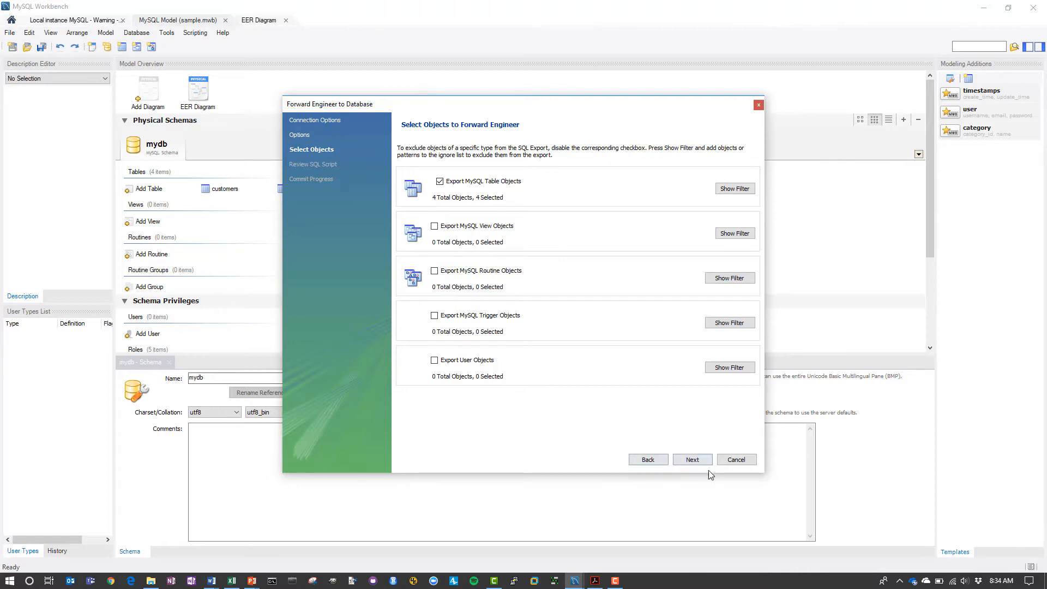
- Accept exporting only the table objects, and enlarge the wizard to review the generated SQL script
{"action": "left_click", "coordinate": [692, 461]}
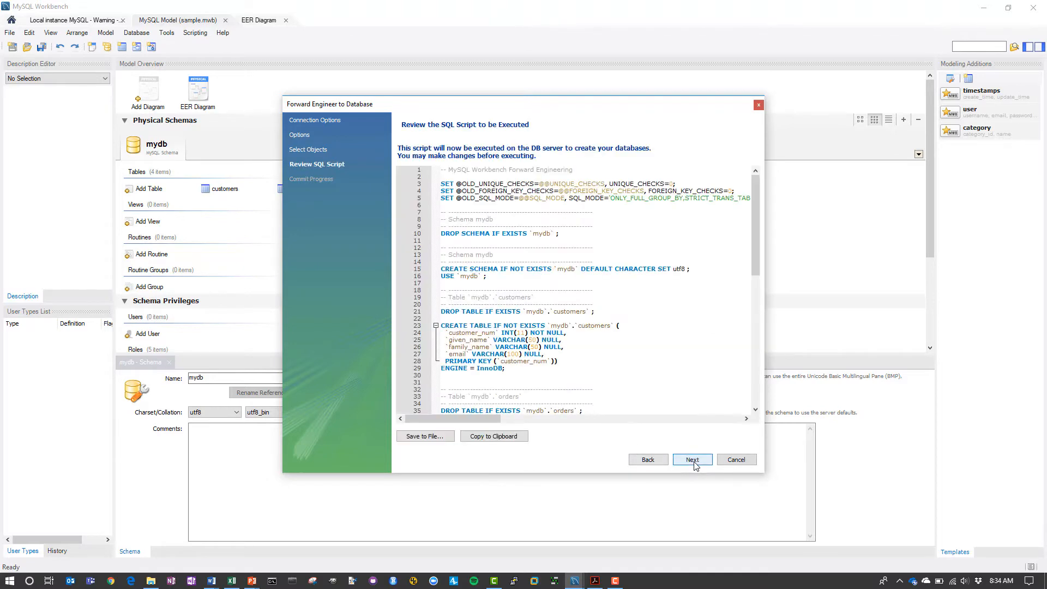
{"action": "left_click_drag", "start_coordinate": [757, 238], "coordinate": [750, 196]}
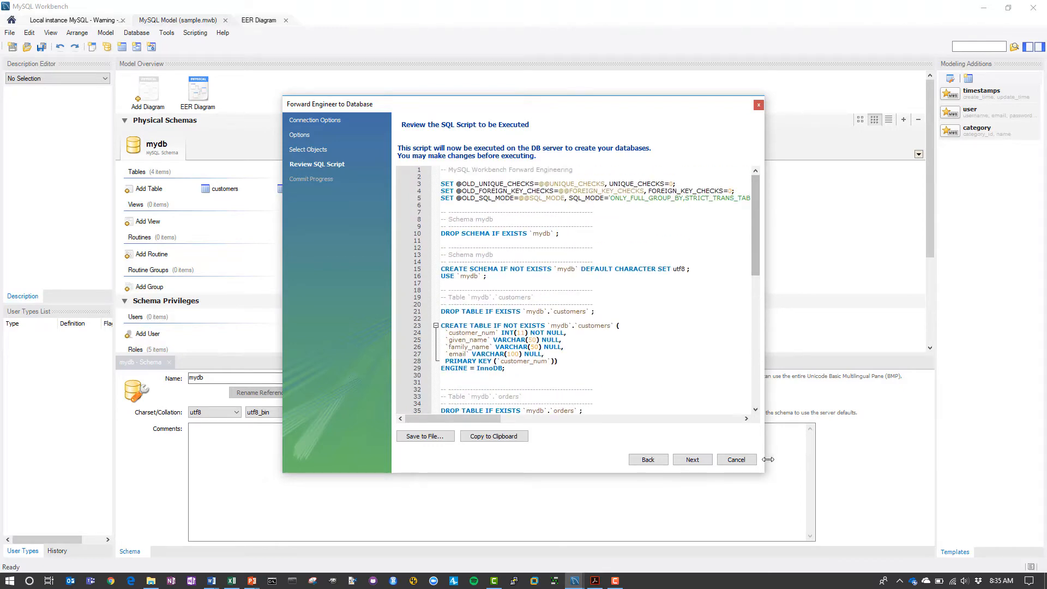
{"action": "left_click_drag", "start_coordinate": [764, 473], "coordinate": [867, 505]}
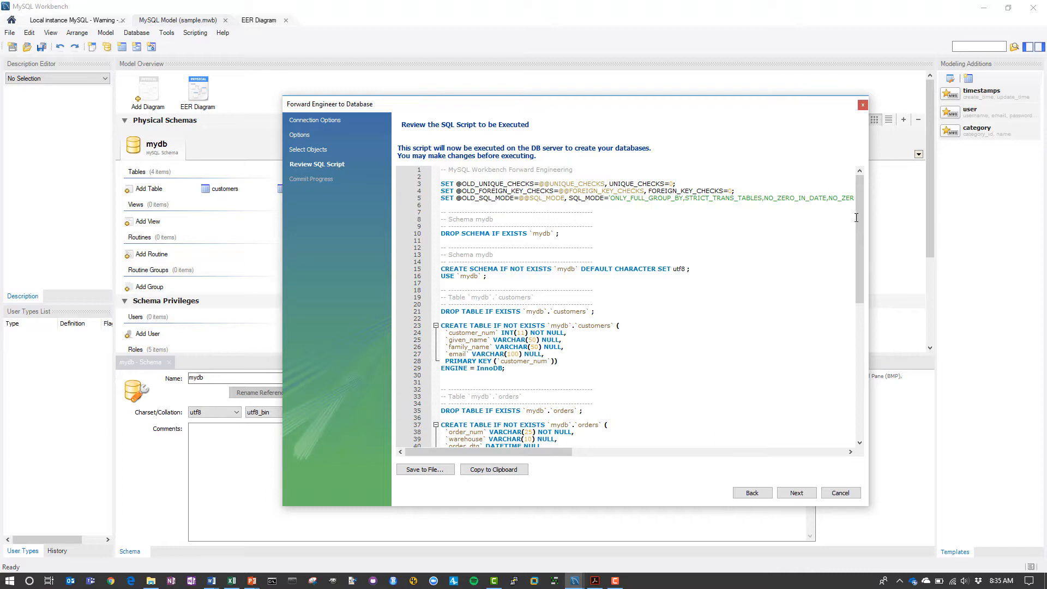
{"action": "scroll", "coordinate": [659, 238], "scroll_direction": "down", "scroll_amount": 3}
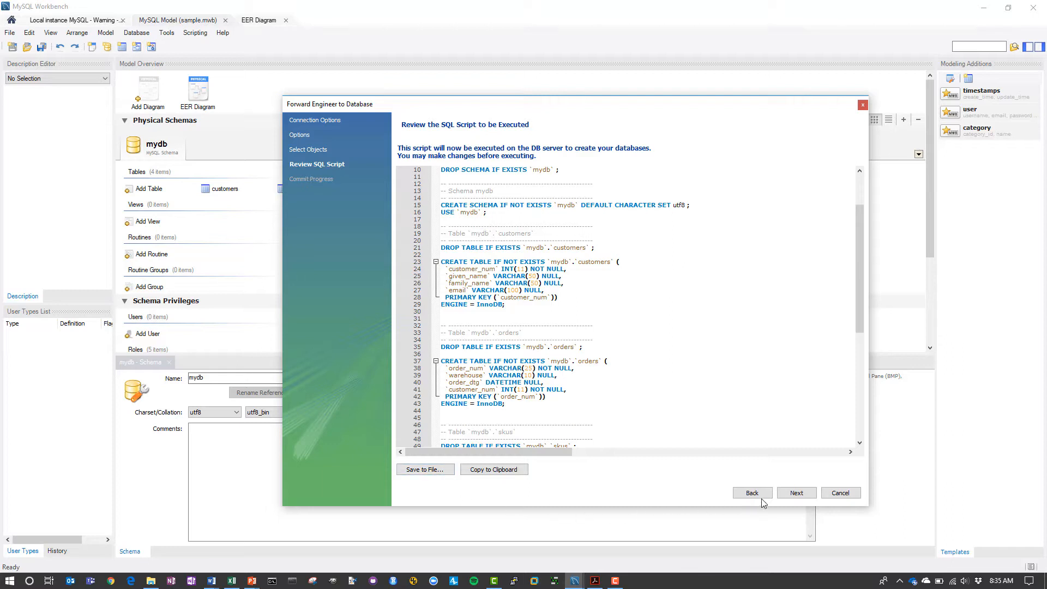
- Execute the forward engineering script, close the wizard, and switch to the Local instance MySQL connection
{"action": "left_click", "coordinate": [796, 493]}
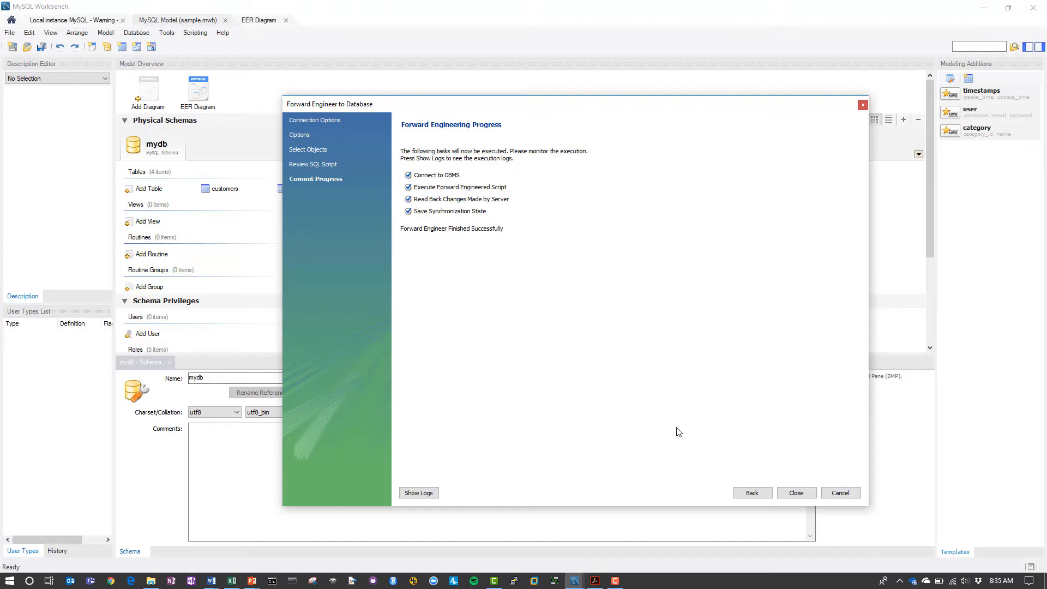
{"action": "left_click", "coordinate": [801, 494]}
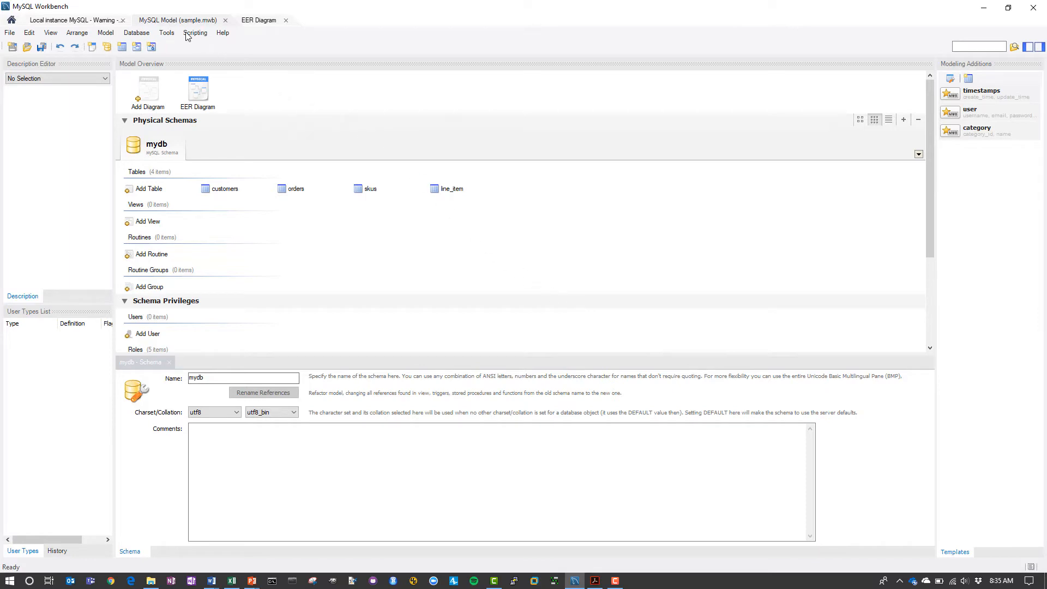
{"action": "left_click", "coordinate": [94, 21]}
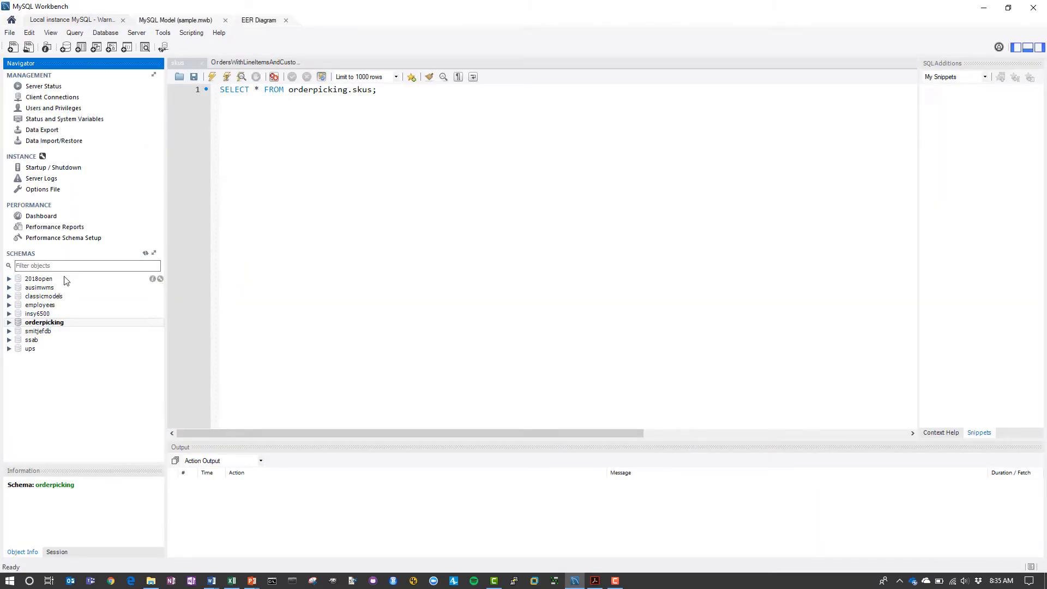
- Refresh the schema list, make mydb the default schema and expand its tables
{"action": "left_click", "coordinate": [146, 253]}
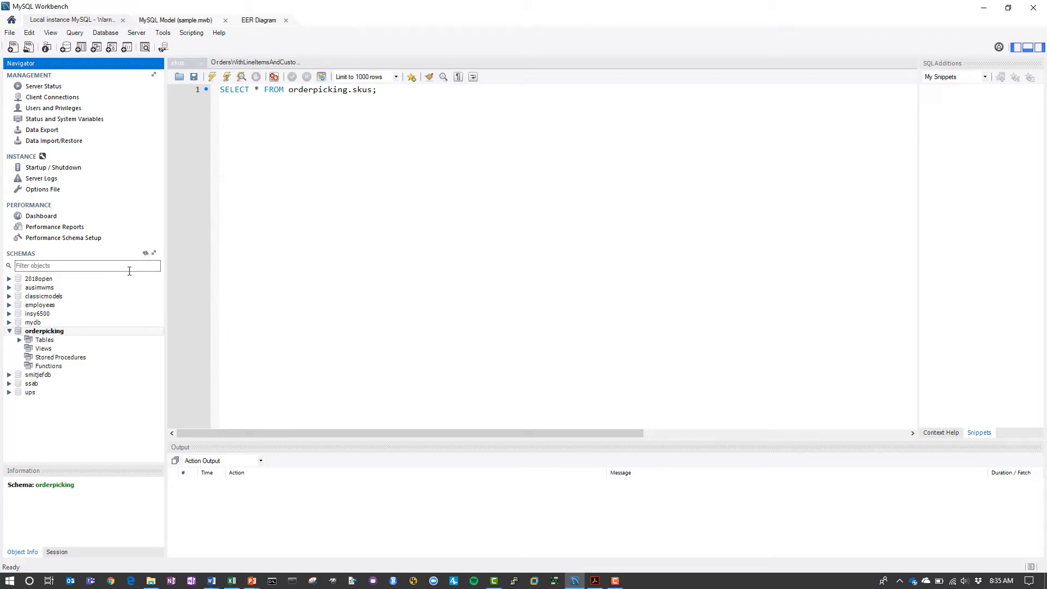
{"action": "double_click", "coordinate": [33, 322]}
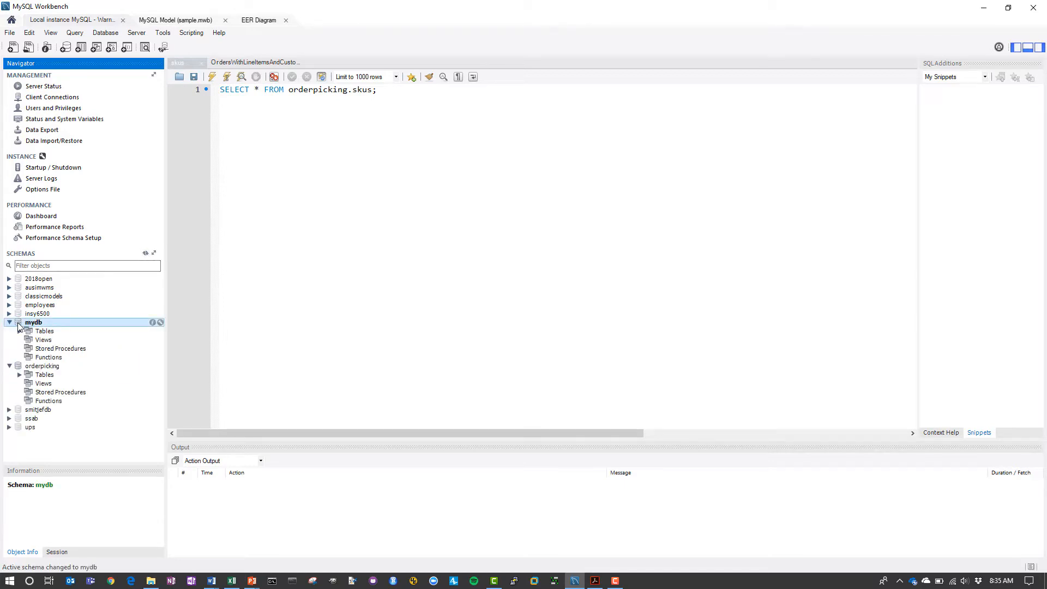
{"action": "left_click", "coordinate": [20, 331]}
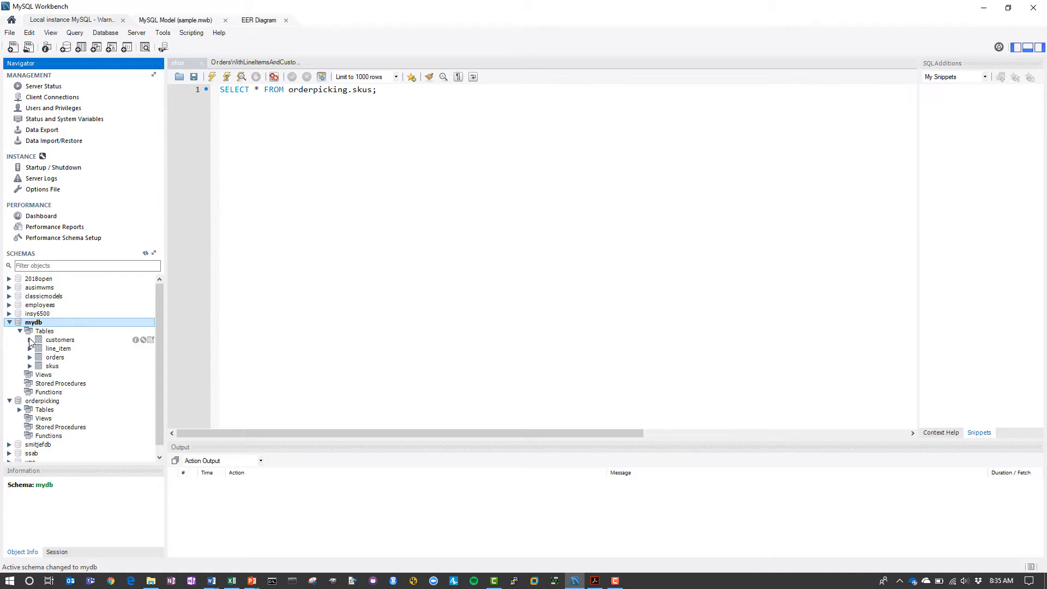
- Expand the columns of the customers table in mydb and query all of the table's rows
{"action": "left_click", "coordinate": [30, 340]}
{"action": "left_click", "coordinate": [40, 348]}
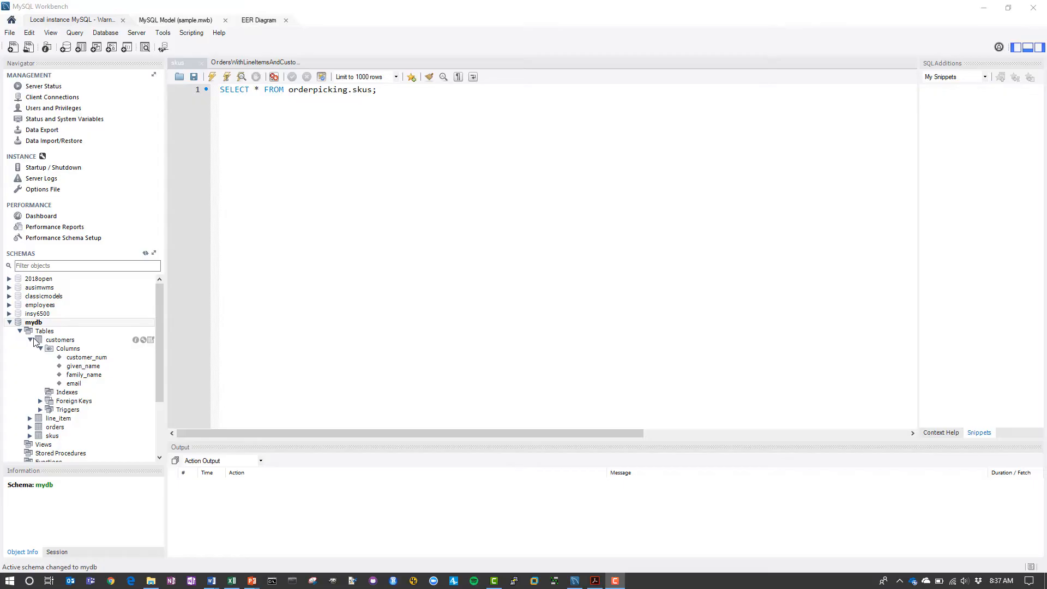
{"action": "left_click", "coordinate": [60, 340]}
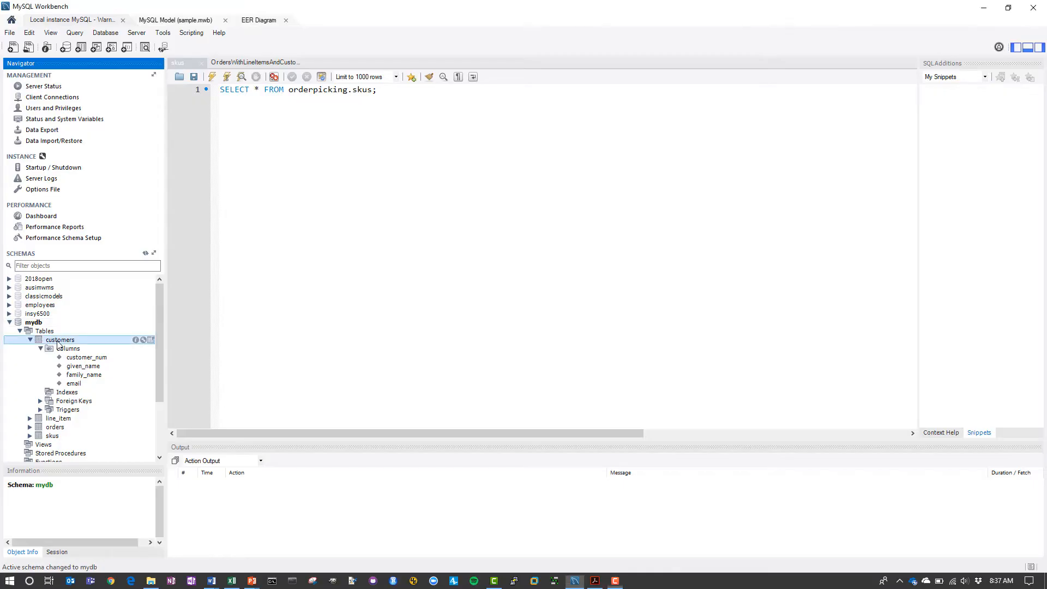
{"action": "left_click", "coordinate": [150, 339]}
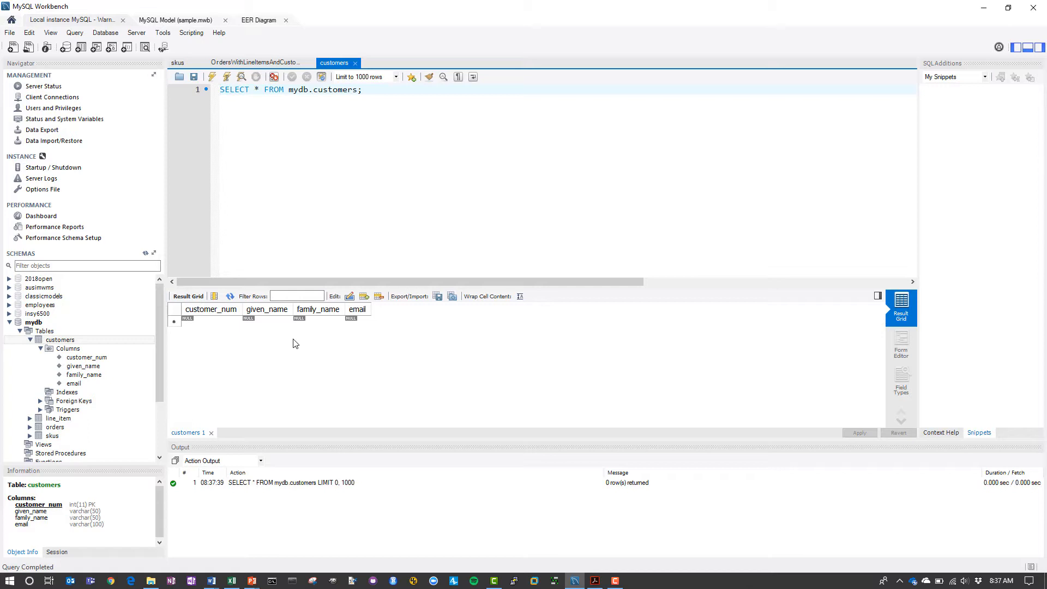
- Collapse mydb, make orderpicking the default schema and expand its tables down to the customers table's contents
{"action": "left_click", "coordinate": [9, 323]}
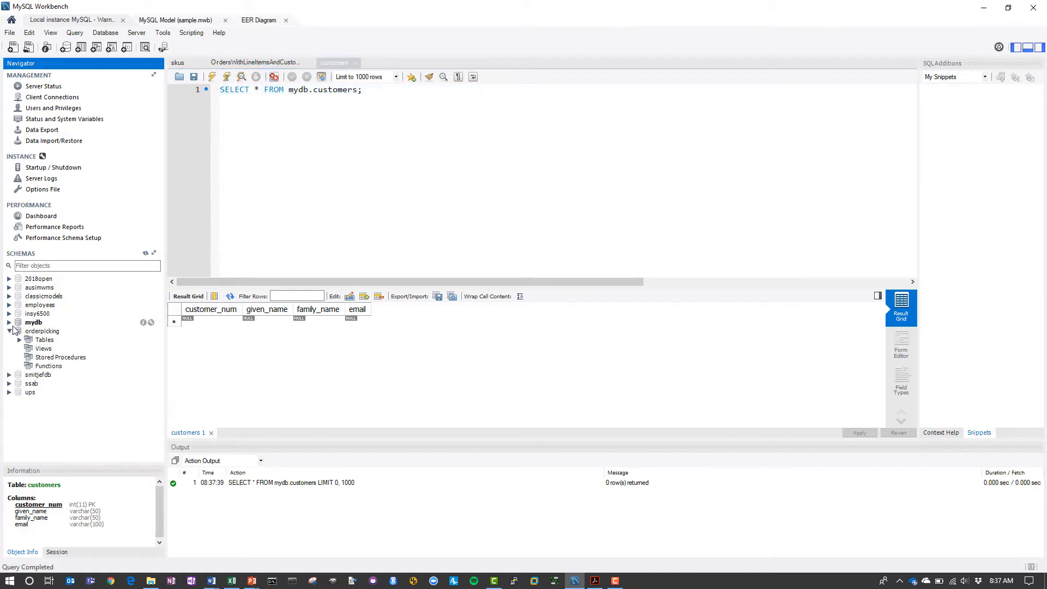
{"action": "double_click", "coordinate": [41, 331]}
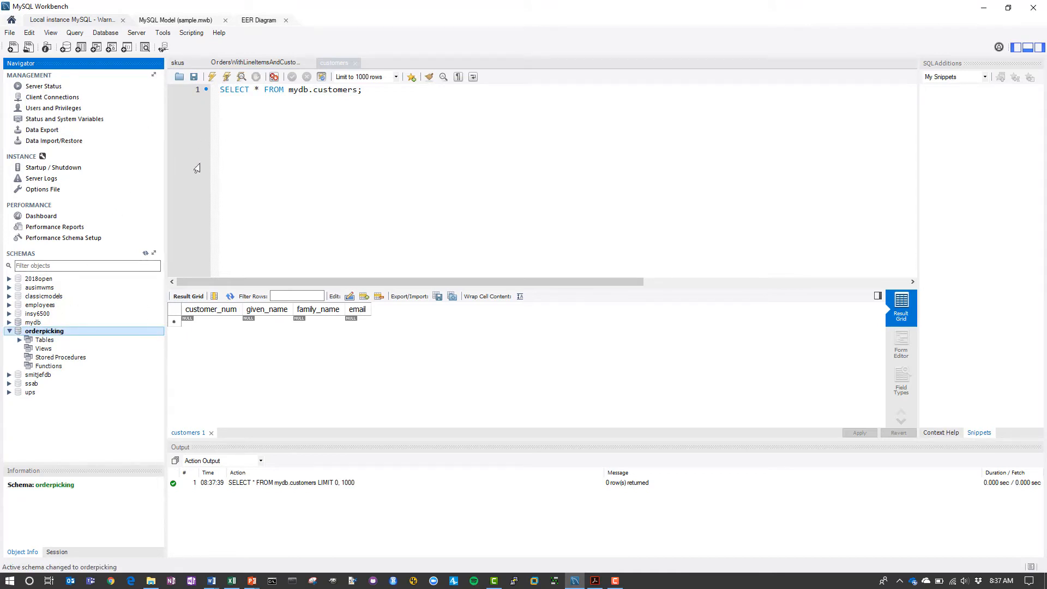
{"action": "left_click", "coordinate": [19, 340]}
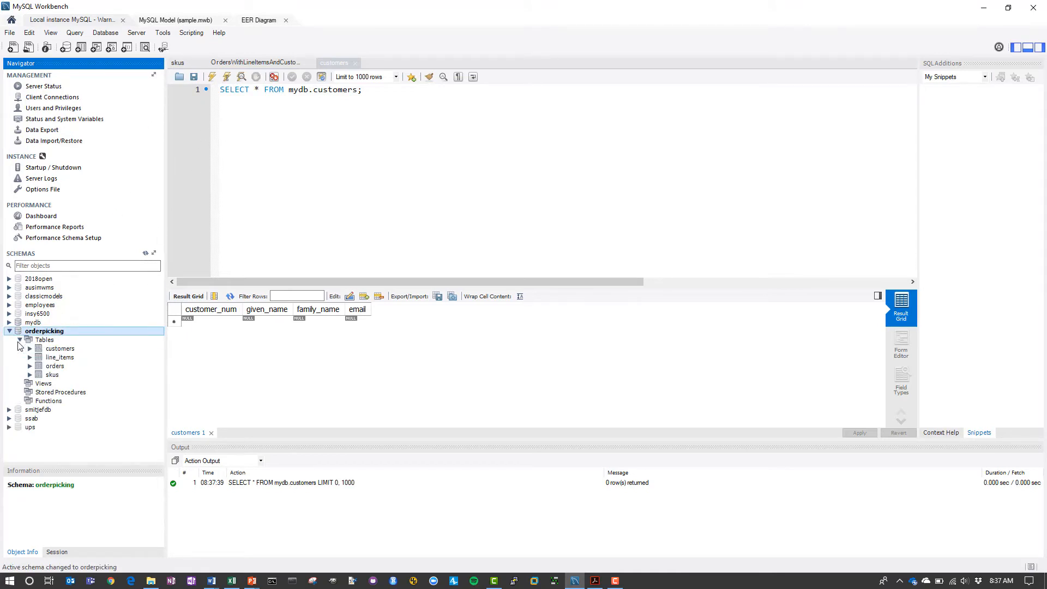
{"action": "left_click", "coordinate": [30, 349]}
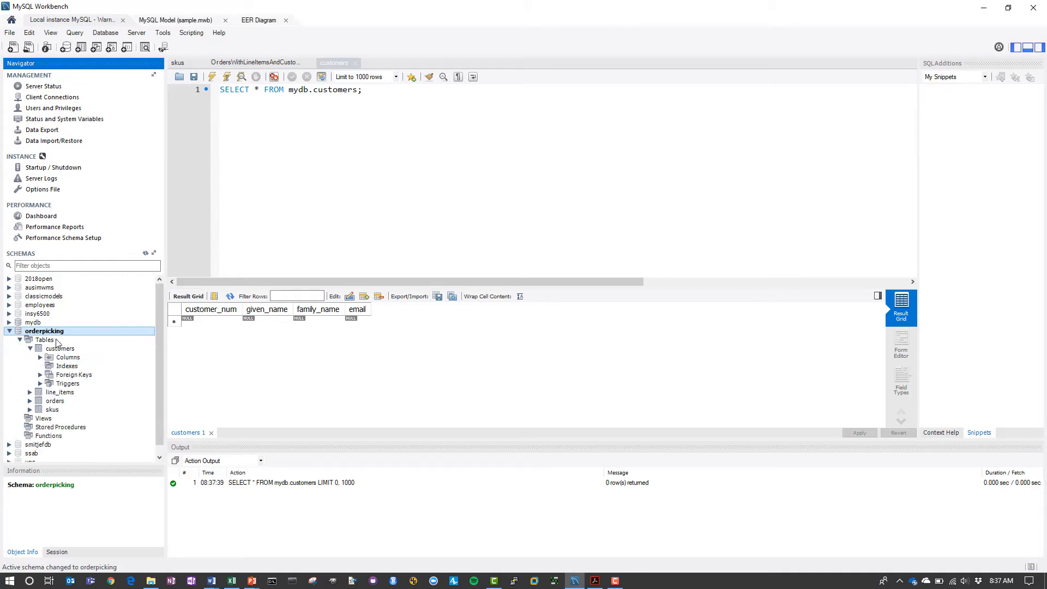
- Show the orders query with line items and customers, and switch to the PowerPoint slide show to examine the sample order data it should reproduce
{"action": "left_click", "coordinate": [260, 62]}
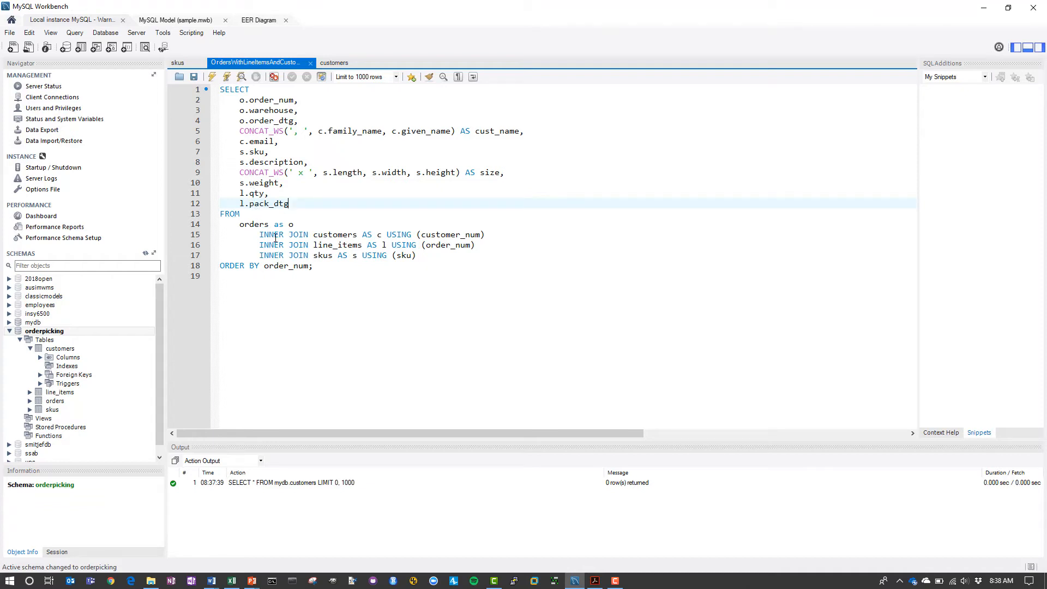
{"action": "key", "text": "alt+Tab"}
{"action": "key", "text": "alt+Tab"}
{"action": "key", "text": "alt+Tab"}
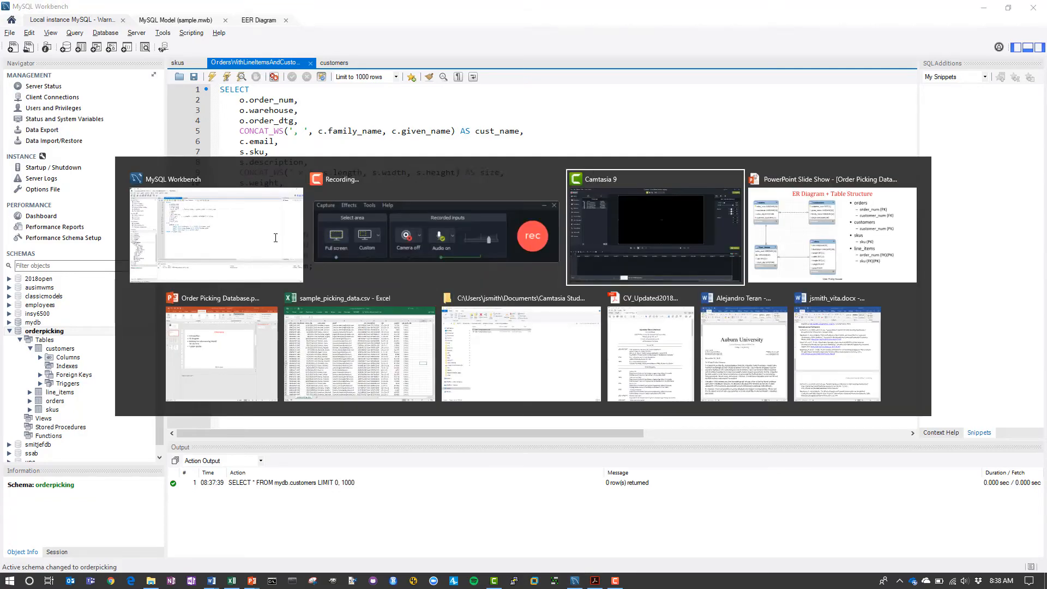
{"action": "key", "text": "Left"}
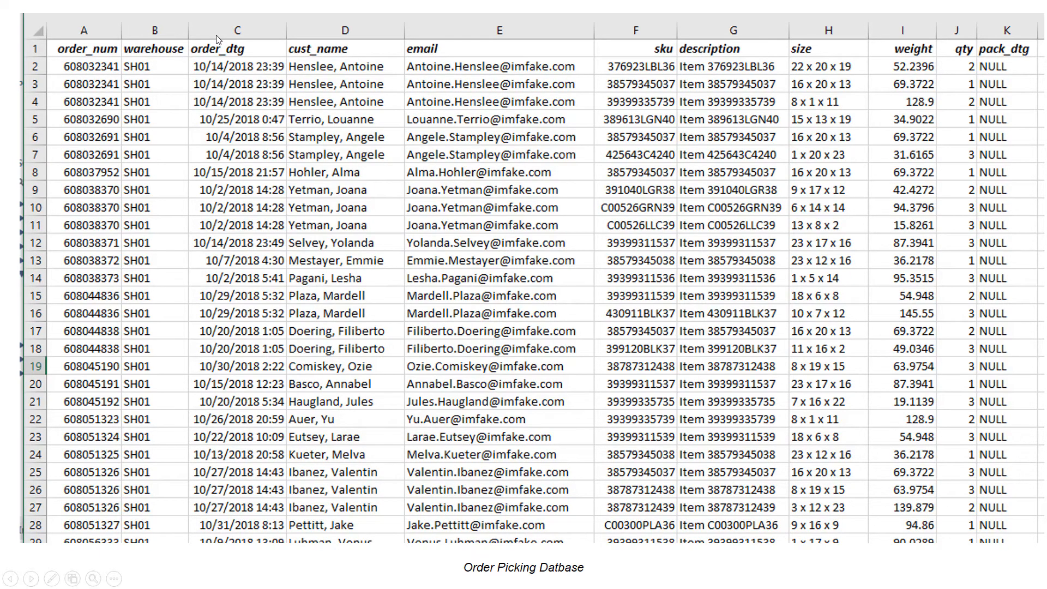
- Return to MySQL Workbench and execute the query joining orders, customers, line_items and skus, ordered by order_num
{"action": "key", "text": "alt+Tab"}
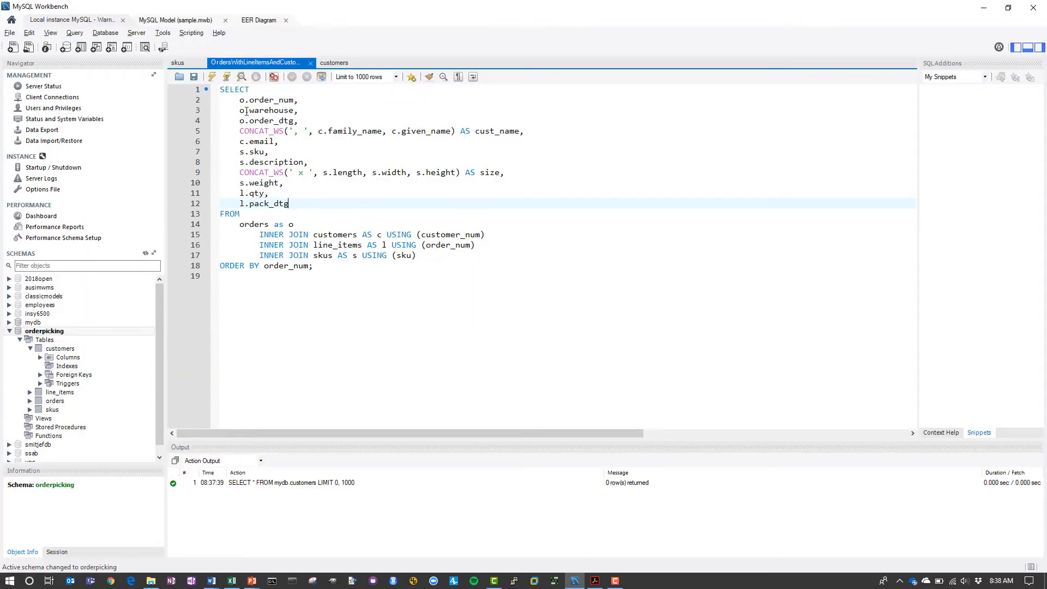
{"action": "left_click", "coordinate": [222, 90]}
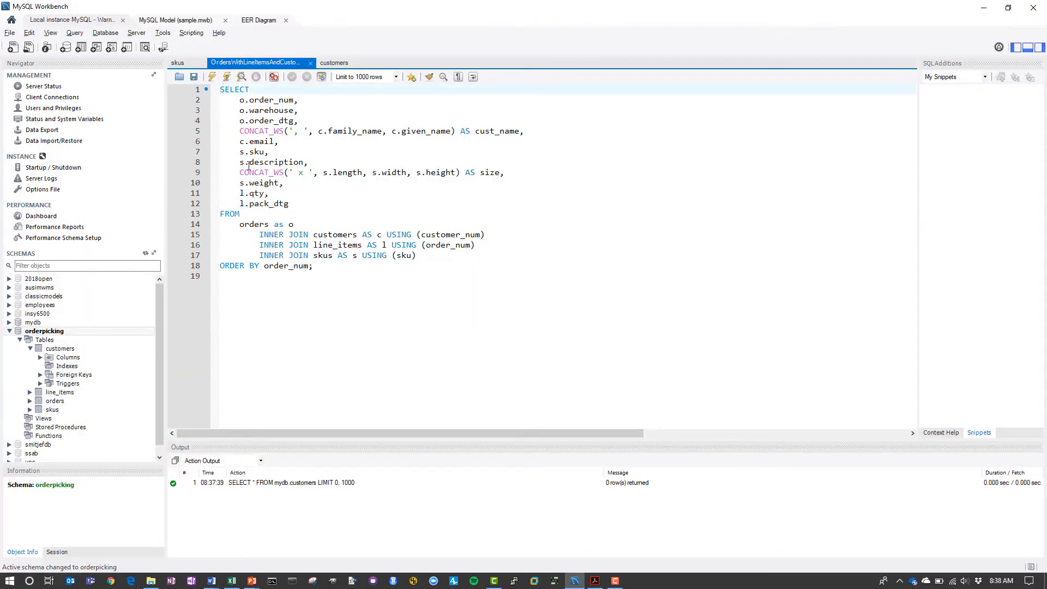
{"action": "left_click", "coordinate": [211, 75]}
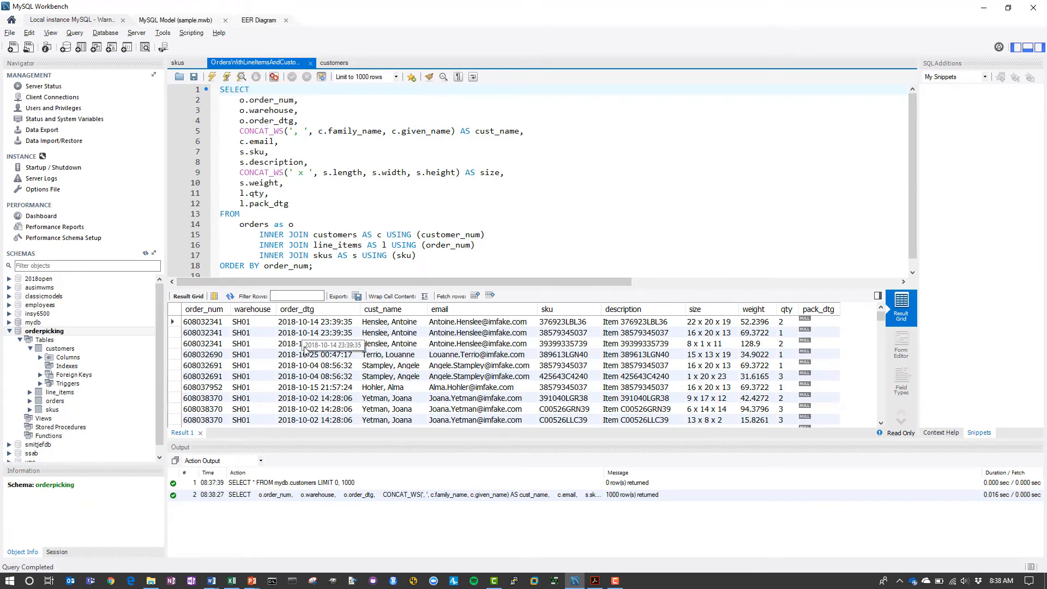
- Review the sample data and the ER Diagram + Table Structure slides in PowerPoint, and return to the sample.mwb model overview in MySQL Workbench
{"action": "key", "text": "alt+Tab"}
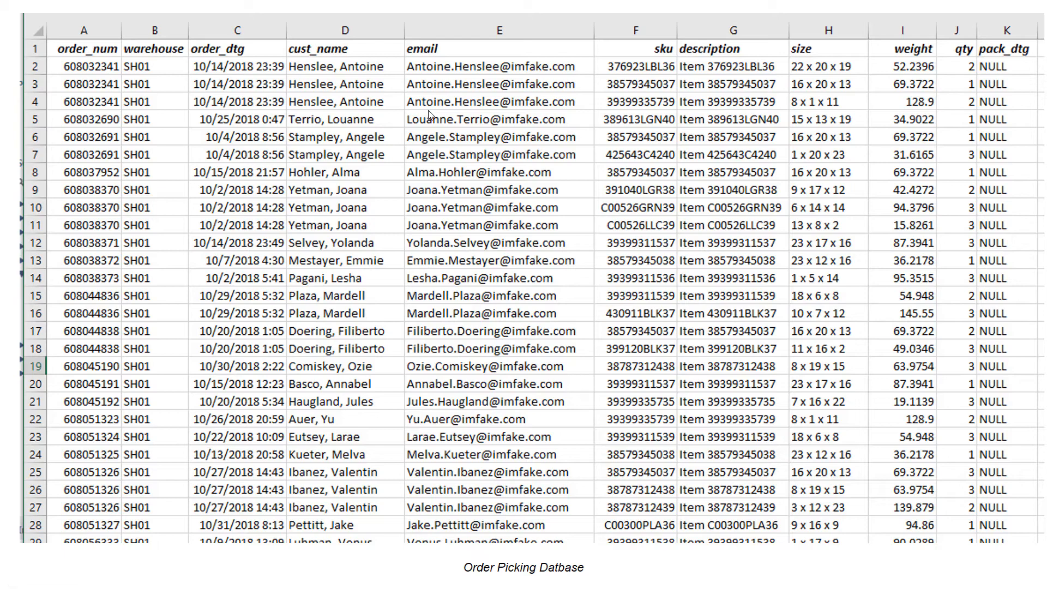
{"action": "key", "text": "Right"}
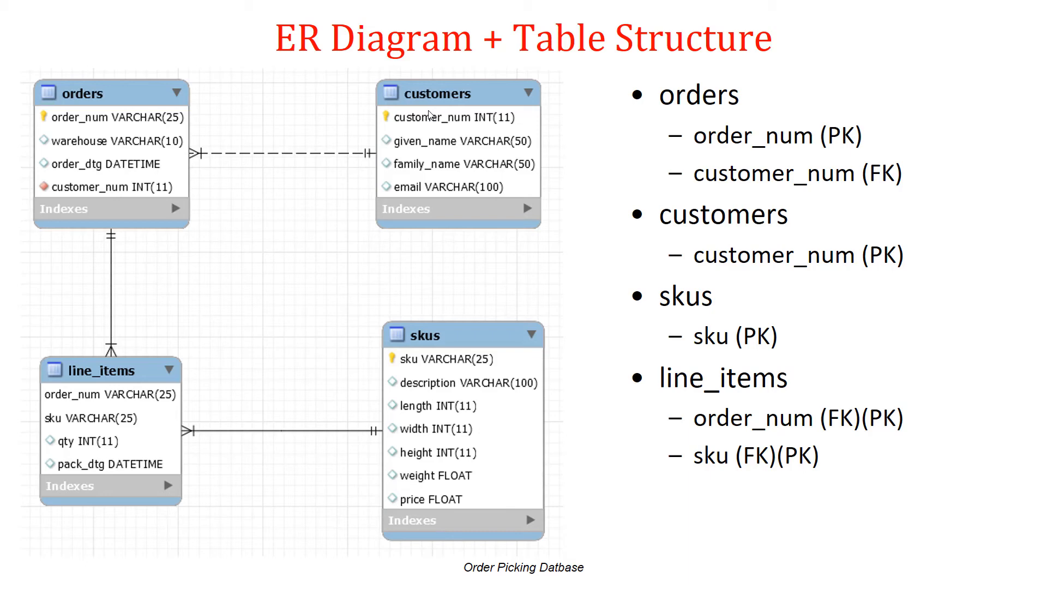
{"action": "key", "text": "alt+Tab"}
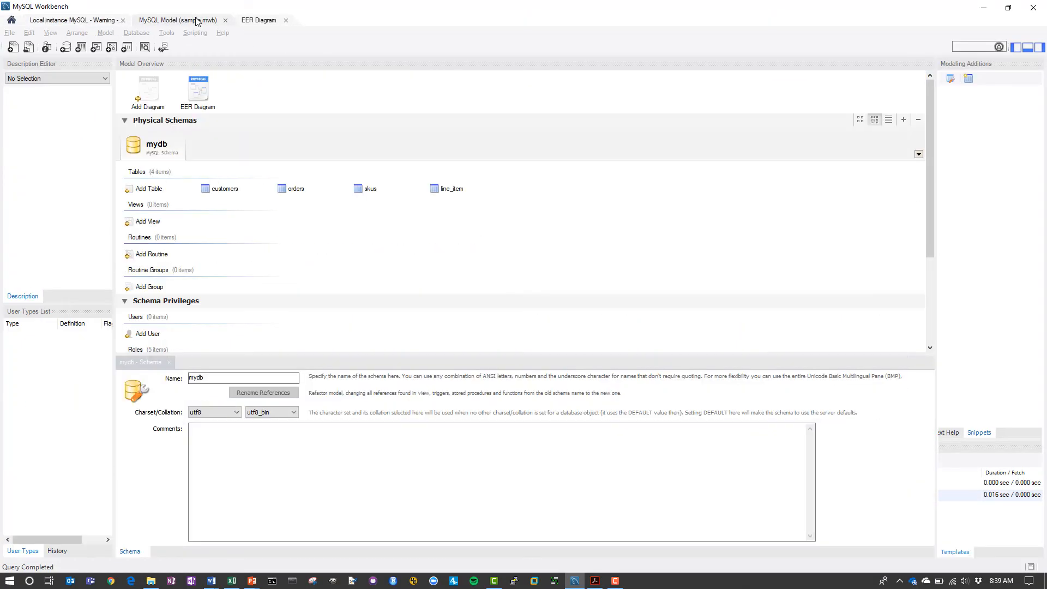
{"action": "left_click", "coordinate": [198, 20]}
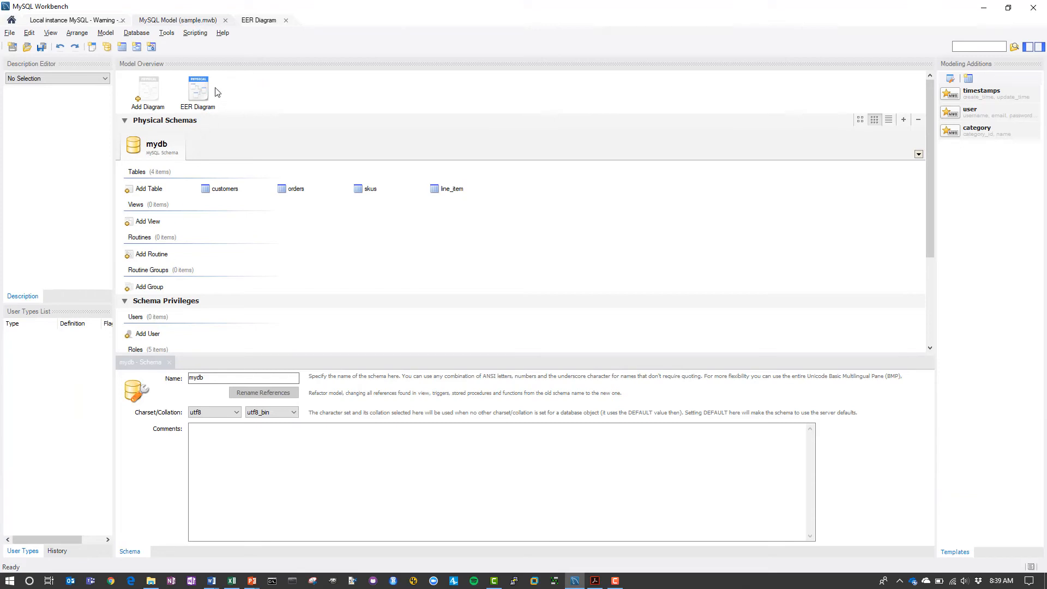